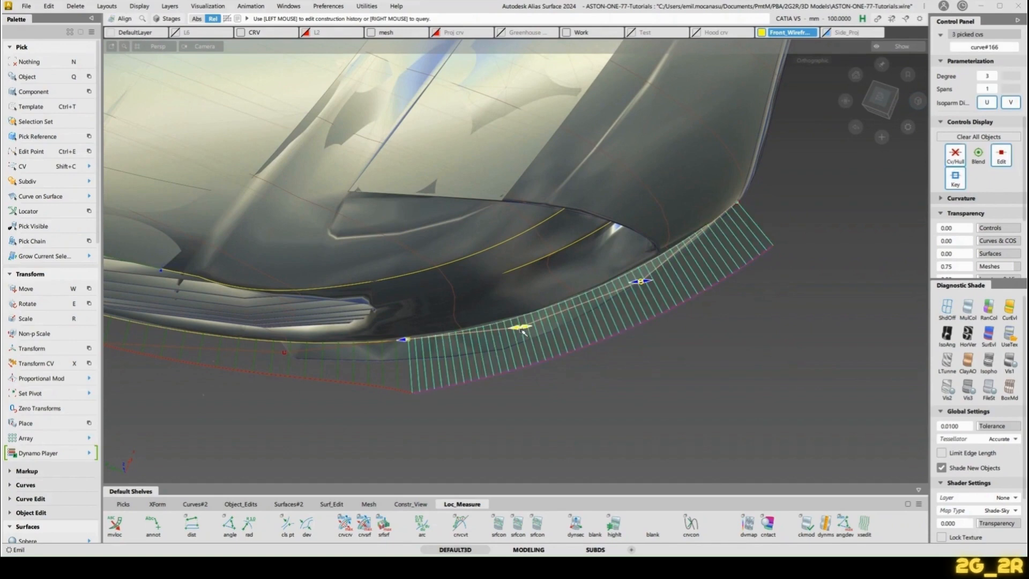
Step: Adjust the curvature handle of the bumper's side curve and slide the front curve's second-to-last CV along its hull toward the junction
{"action": "left_click_drag", "start_coordinate": [646, 275], "coordinate": [655, 275]}
{"action": "middle_click_drag", "start_coordinate": [400, 327], "coordinate": [488, 316], "text": "alt+shift"}
{"action": "left_click", "coordinate": [380, 348]}
{"action": "key", "text": "shift+c"}
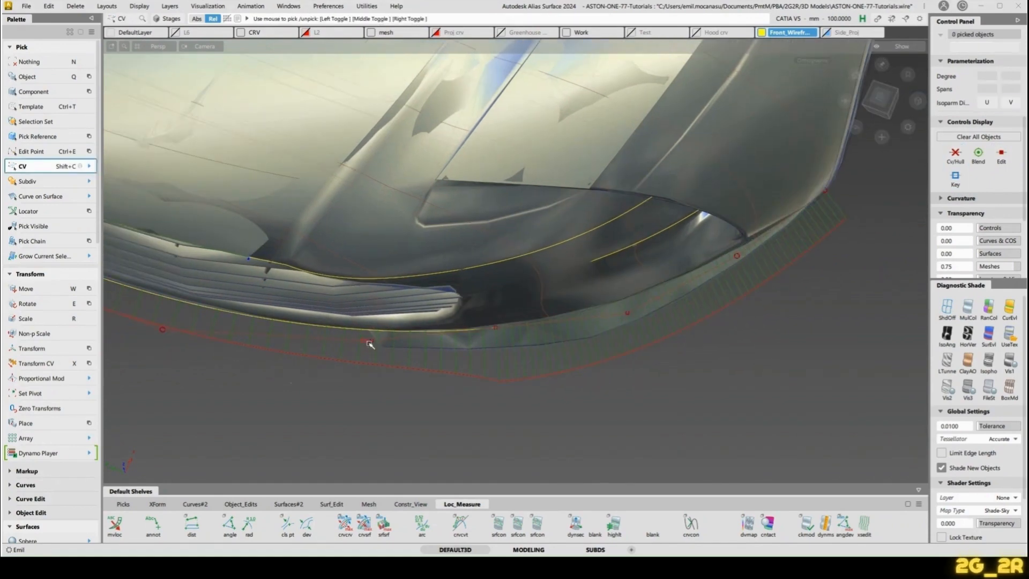
{"action": "left_click", "coordinate": [371, 340]}
{"action": "key", "text": "x"}
{"action": "left_click", "coordinate": [370, 342]}
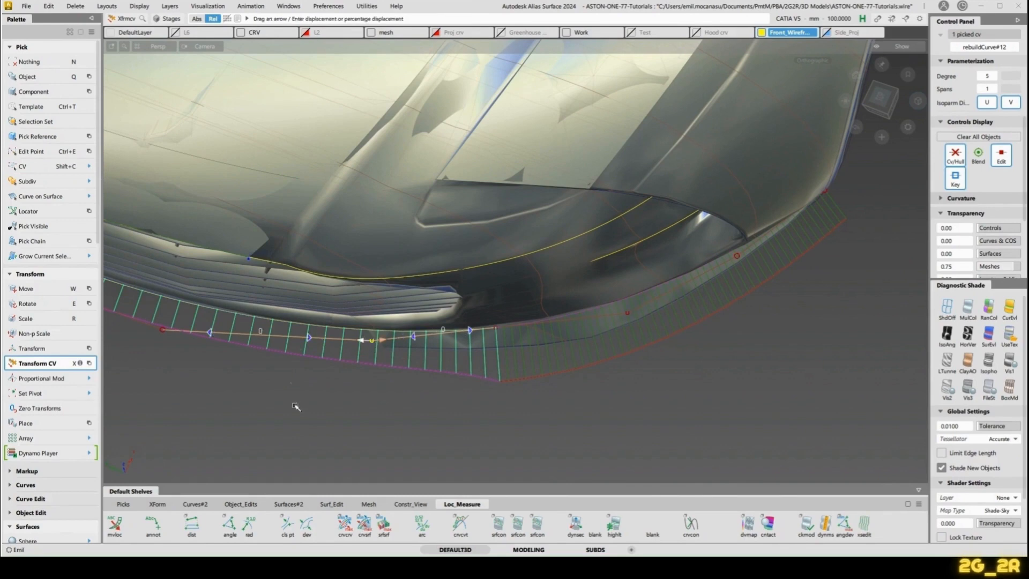
{"action": "left_click_drag", "start_coordinate": [295, 406], "coordinate": [638, 436]}
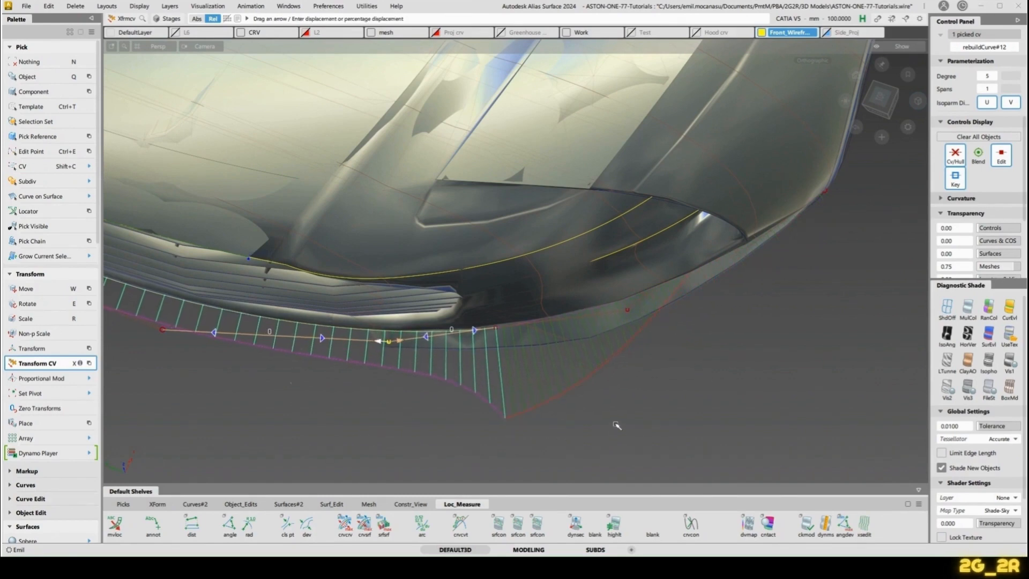
Step: Reopen the side curve's Align handles, set its start tangent scaler to about 19.4 and readjust its curvature scaler
{"action": "key", "text": "a"}
{"action": "left_click", "coordinate": [615, 315]}
{"action": "left_click_drag", "start_coordinate": [627, 310], "coordinate": [542, 378]}
{"action": "left_click_drag", "start_coordinate": [575, 324], "coordinate": [646, 311]}
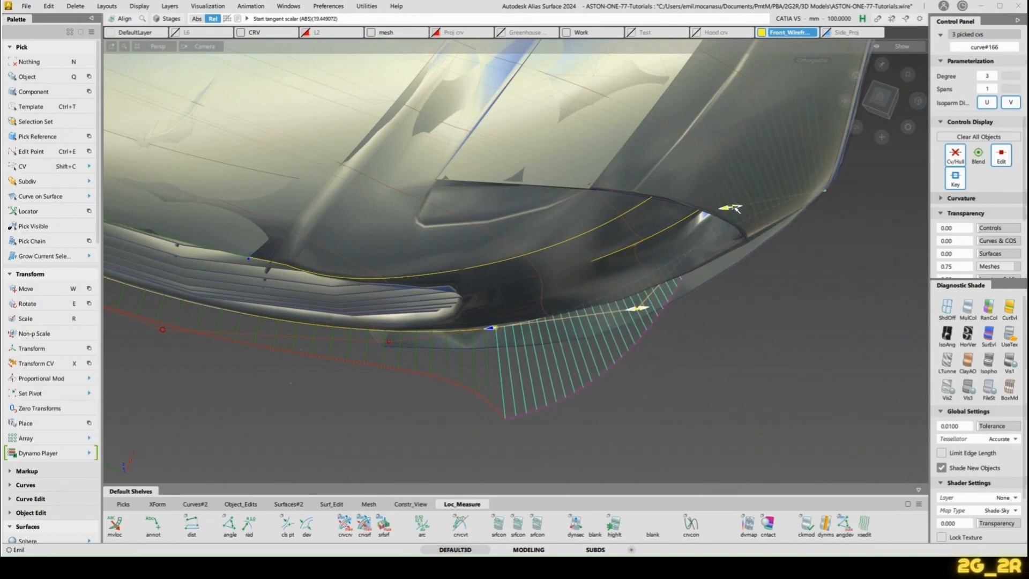
{"action": "mouse_move", "coordinate": [736, 207]}
{"action": "left_mouse_down"}
{"action": "mouse_move", "coordinate": [723, 209]}
{"action": "mouse_move", "coordinate": [736, 206]}
{"action": "left_mouse_up"}
{"action": "right_click_drag", "start_coordinate": [399, 324], "coordinate": [558, 321], "text": "alt+shift"}
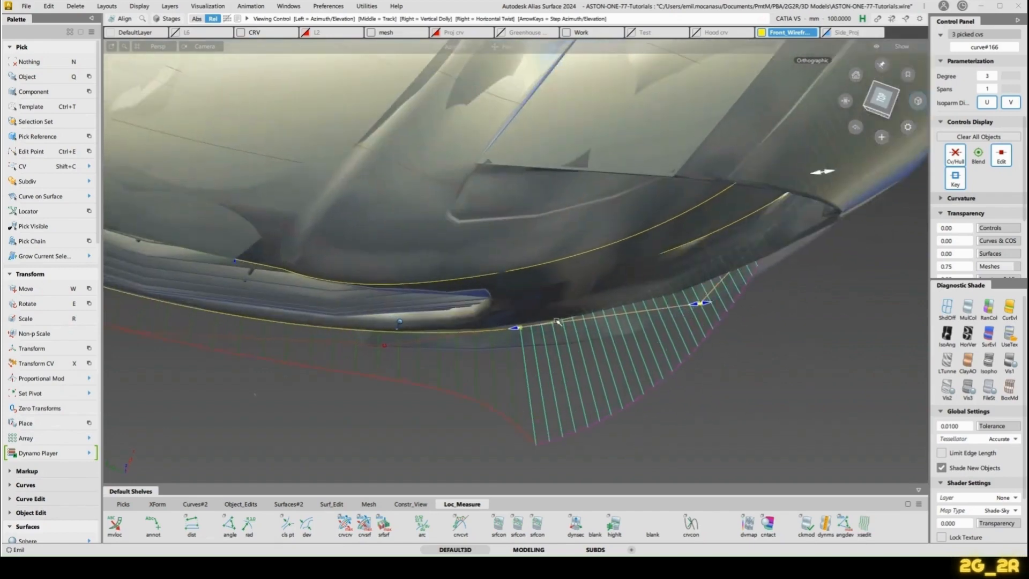
{"action": "middle_click_drag", "start_coordinate": [558, 322], "coordinate": [520, 322], "text": "alt+shift"}
Step: Move the front curve's second-to-last CV along Y with Transform CV to even out the curvature comb across the junction
{"action": "key", "text": "n"}
{"action": "key", "text": "shift+c"}
{"action": "left_click_drag", "start_coordinate": [368, 369], "coordinate": [336, 336]}
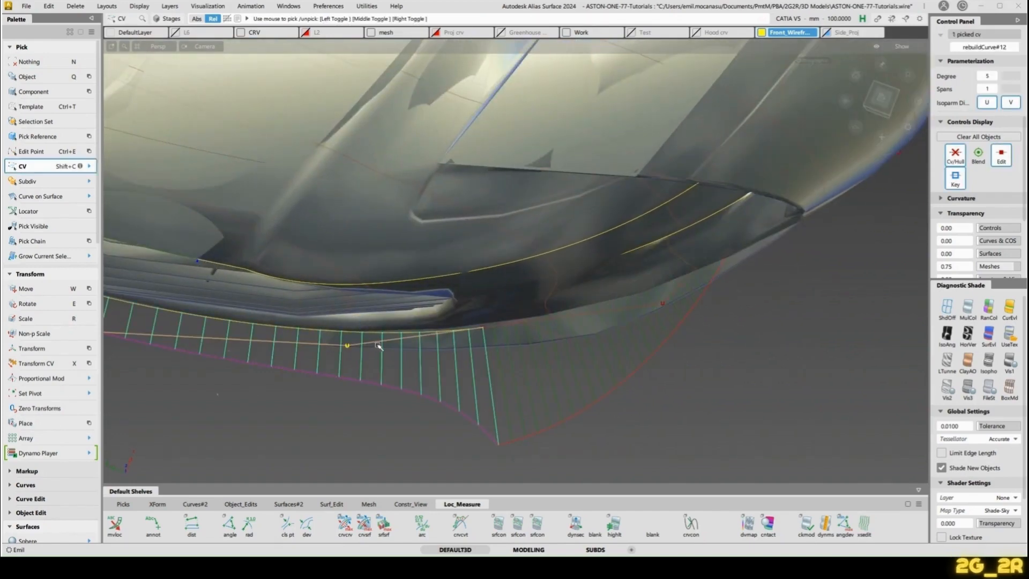
{"action": "key", "text": "x"}
{"action": "left_click_drag", "start_coordinate": [735, 455], "coordinate": [590, 497]}
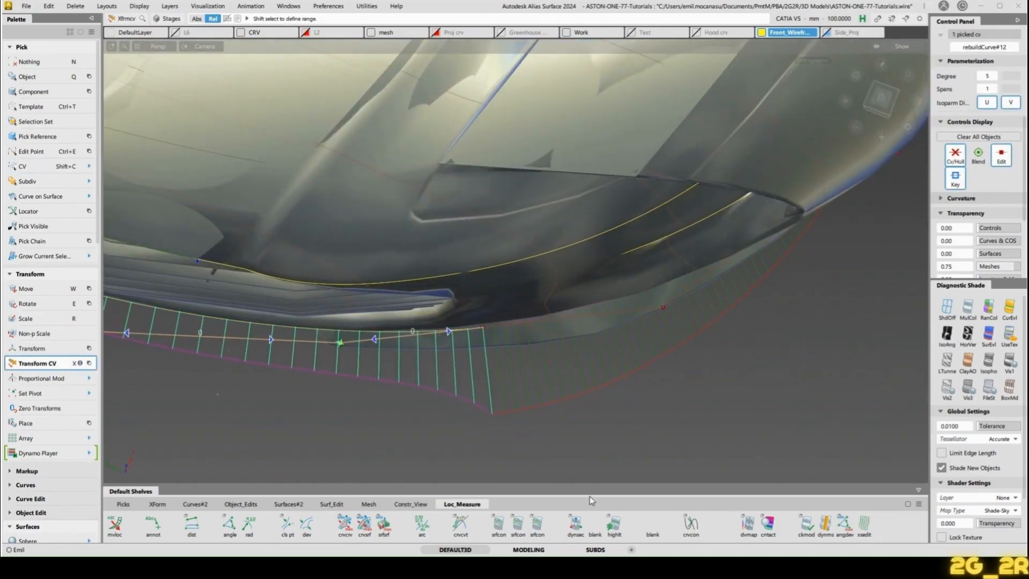
{"action": "left_click_drag", "start_coordinate": [670, 436], "coordinate": [625, 455]}
{"action": "left_click_drag", "start_coordinate": [694, 446], "coordinate": [494, 459]}
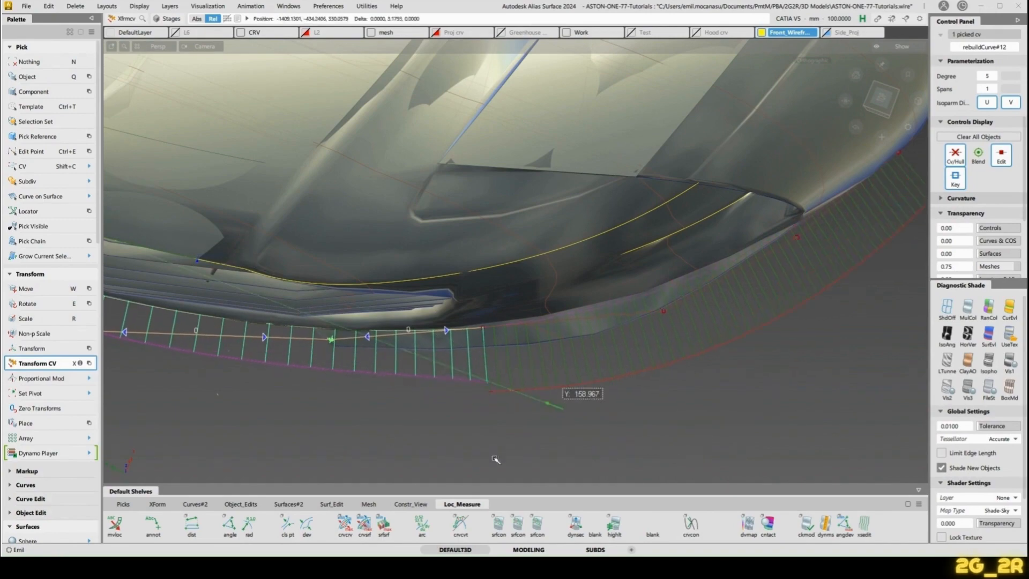
Step: Slide the front curve's second-to-last CV along its hull and nudge its end CV at the junction with the side curve
{"action": "mouse_move", "coordinate": [588, 370]}
{"action": "left_mouse_down", "text": "alt+shift"}
{"action": "mouse_move", "coordinate": [584, 400]}
{"action": "mouse_move", "coordinate": [591, 365]}
{"action": "left_mouse_up", "text": "alt+shift"}
{"action": "left_click_drag", "start_coordinate": [358, 329], "coordinate": [394, 296], "text": "alt+shift"}
{"action": "left_click_drag", "start_coordinate": [411, 438], "coordinate": [429, 457], "text": "alt+shift"}
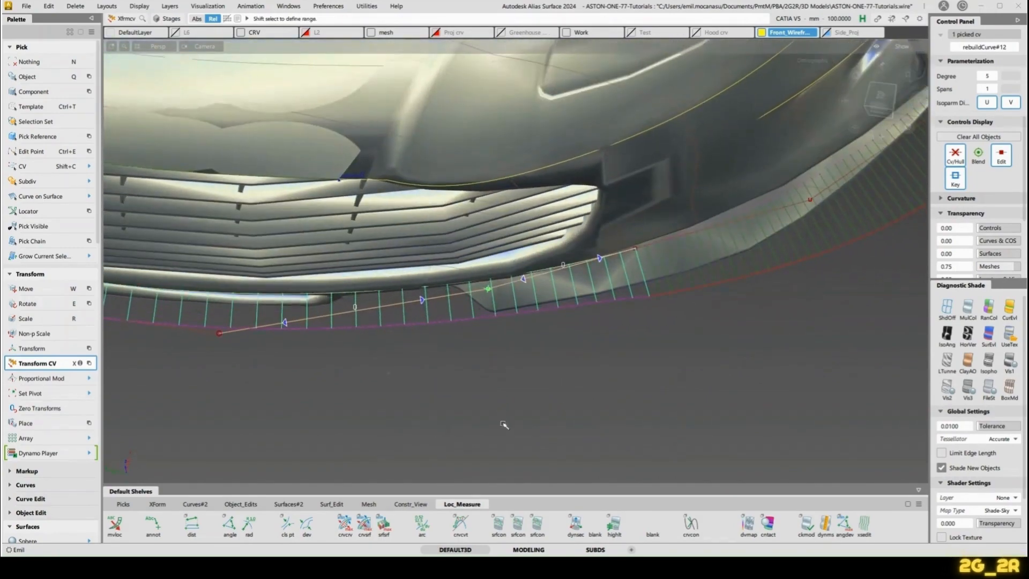
{"action": "middle_click_drag", "start_coordinate": [466, 429], "coordinate": [724, 448]}
{"action": "middle_click_drag", "start_coordinate": [515, 436], "coordinate": [602, 410]}
{"action": "left_click_drag", "start_coordinate": [603, 410], "coordinate": [527, 404], "text": "alt+shift"}
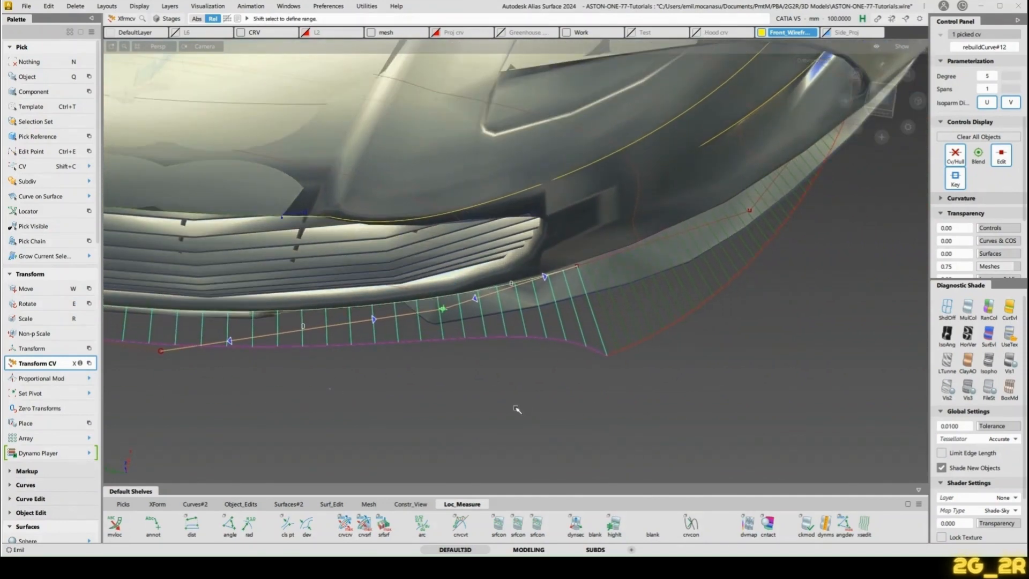
{"action": "left_click_drag", "start_coordinate": [456, 455], "coordinate": [599, 433]}
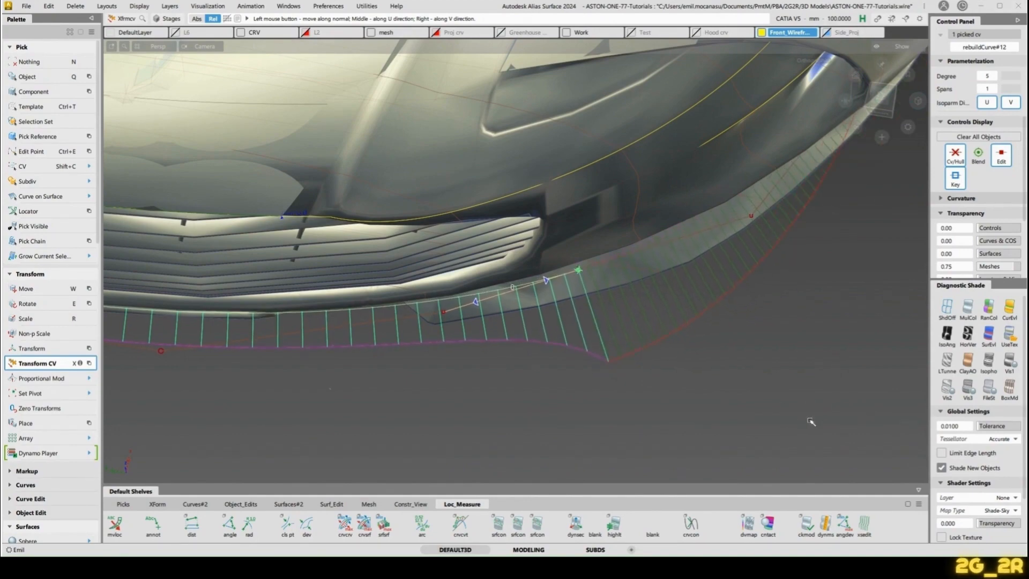
Step: Query-edit the bumper's side curve to bring back its Align handles and compare both curvature combs at the junction
{"action": "left_click_drag", "start_coordinate": [856, 411], "coordinate": [550, 293], "text": "alt+shift"}
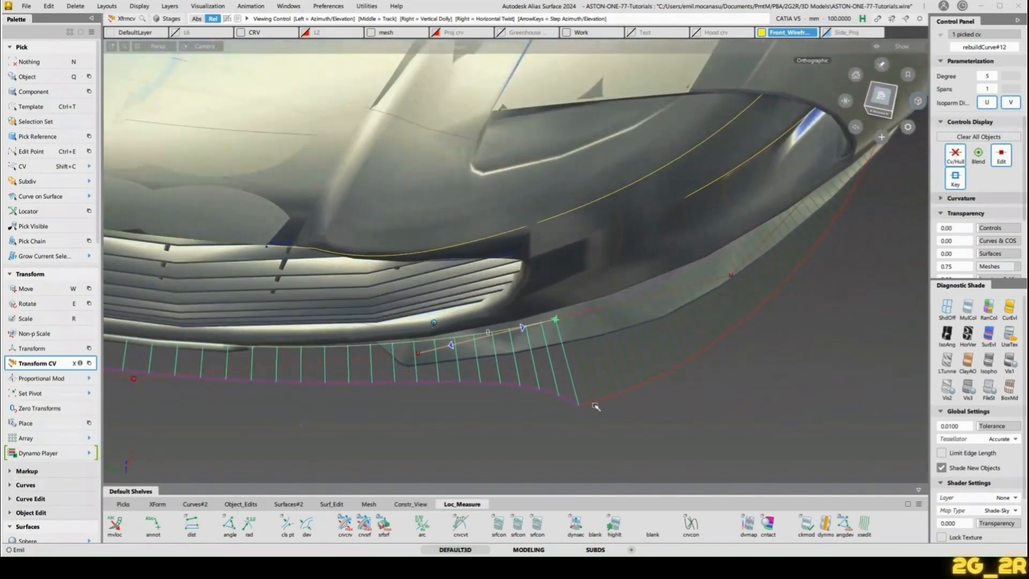
{"action": "right_click_drag", "start_coordinate": [595, 407], "coordinate": [495, 332], "text": "alt+shift"}
{"action": "middle_click_drag", "start_coordinate": [494, 333], "coordinate": [489, 310], "text": "alt+shift"}
{"action": "left_click", "coordinate": [626, 268]}
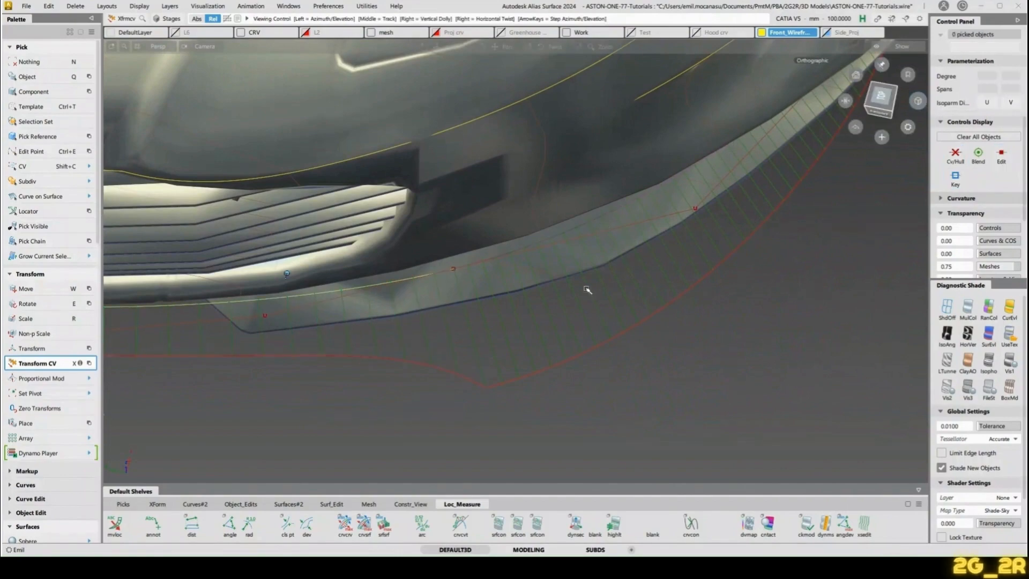
{"action": "left_click_drag", "start_coordinate": [587, 288], "coordinate": [587, 153], "text": "alt+shift"}
{"action": "right_click_drag", "start_coordinate": [587, 153], "coordinate": [485, 228], "text": "alt+shift"}
{"action": "left_click_drag", "start_coordinate": [485, 228], "coordinate": [665, 305], "text": "alt+shift"}
{"action": "key", "text": "ctrl+q"}
{"action": "left_click", "coordinate": [611, 300]}
{"action": "middle_click_drag", "start_coordinate": [756, 306], "coordinate": [638, 315], "text": "alt+shift"}
{"action": "right_click_drag", "start_coordinate": [638, 314], "coordinate": [648, 320], "text": "alt+shift"}
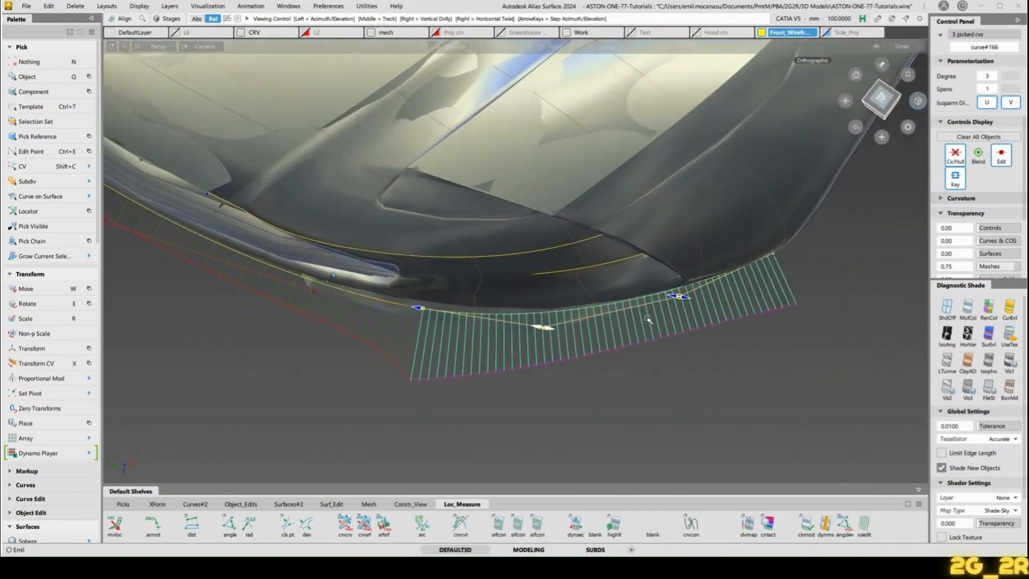
{"action": "left_click_drag", "start_coordinate": [648, 320], "coordinate": [646, 306], "text": "alt+shift"}
{"action": "middle_click_drag", "start_coordinate": [511, 331], "coordinate": [597, 338], "text": "alt+shift"}
{"action": "right_click_drag", "start_coordinate": [598, 338], "coordinate": [580, 347], "text": "alt+shift"}
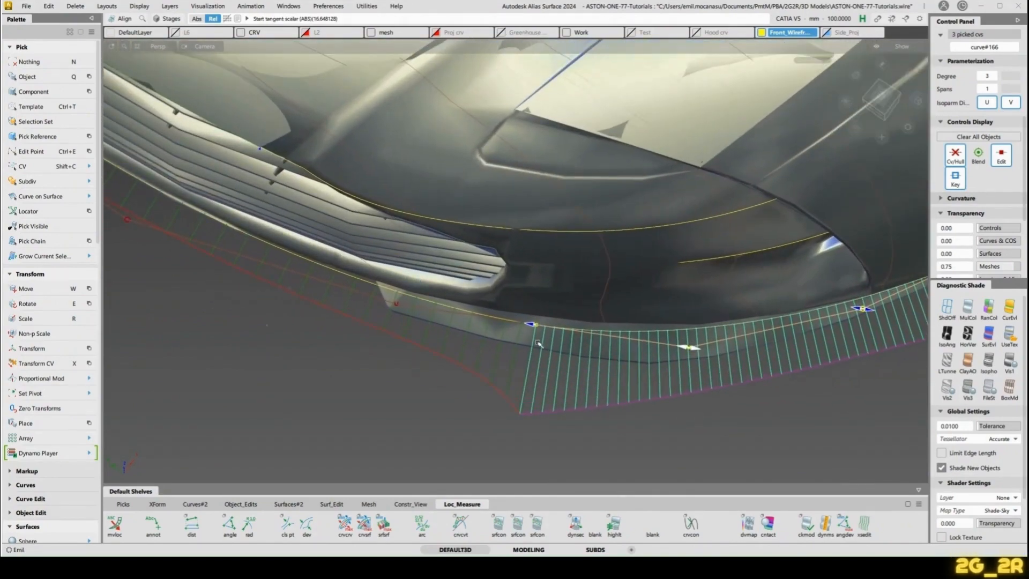
Step: Fine-tune the front curve's end CV at the junction and the CV next to it with Transform CV
{"action": "mouse_move", "coordinate": [545, 339]}
{"action": "left_mouse_down", "text": "ctrl+shift"}
{"action": "mouse_move", "coordinate": [531, 339]}
{"action": "mouse_move", "coordinate": [560, 339]}
{"action": "left_mouse_up", "text": "ctrl+shift"}
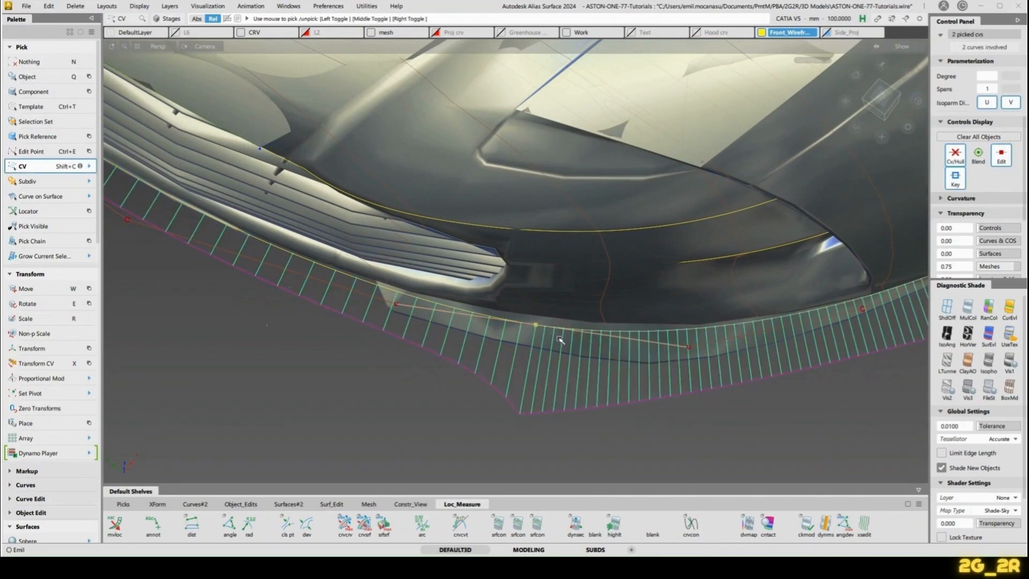
{"action": "key", "text": "x"}
{"action": "left_click_drag", "start_coordinate": [741, 471], "coordinate": [650, 427]}
{"action": "left_click", "coordinate": [396, 307]}
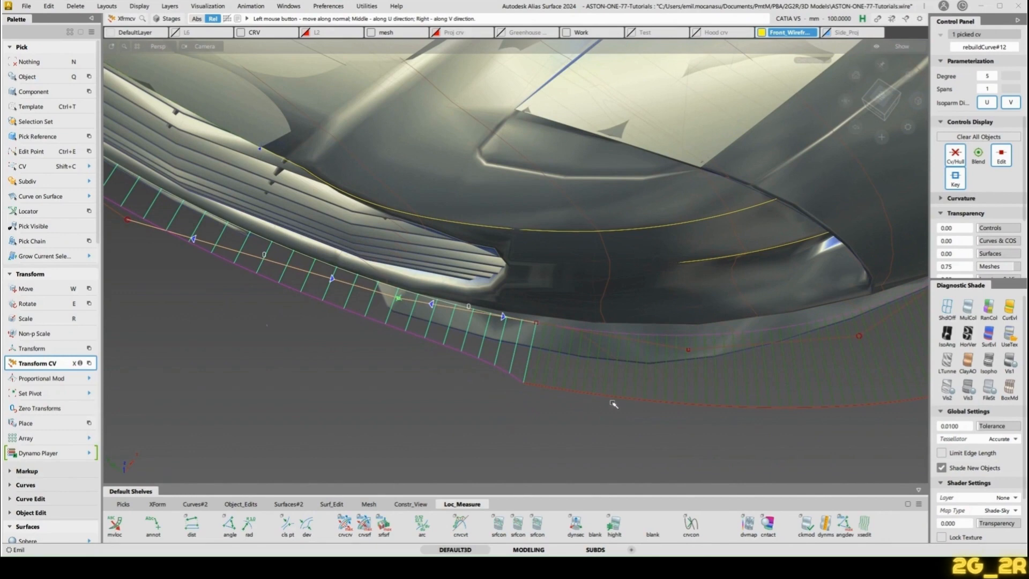
{"action": "key", "text": "ctrl+z"}
{"action": "left_click_drag", "start_coordinate": [711, 456], "coordinate": [643, 462]}
{"action": "middle_click_drag", "start_coordinate": [773, 362], "coordinate": [684, 377], "text": "alt+shift"}
Step: Reopen the side curve's alignment and rebalance its start tangent and curvature scalers along the bumper's lower edge
{"action": "left_click", "coordinate": [776, 325]}
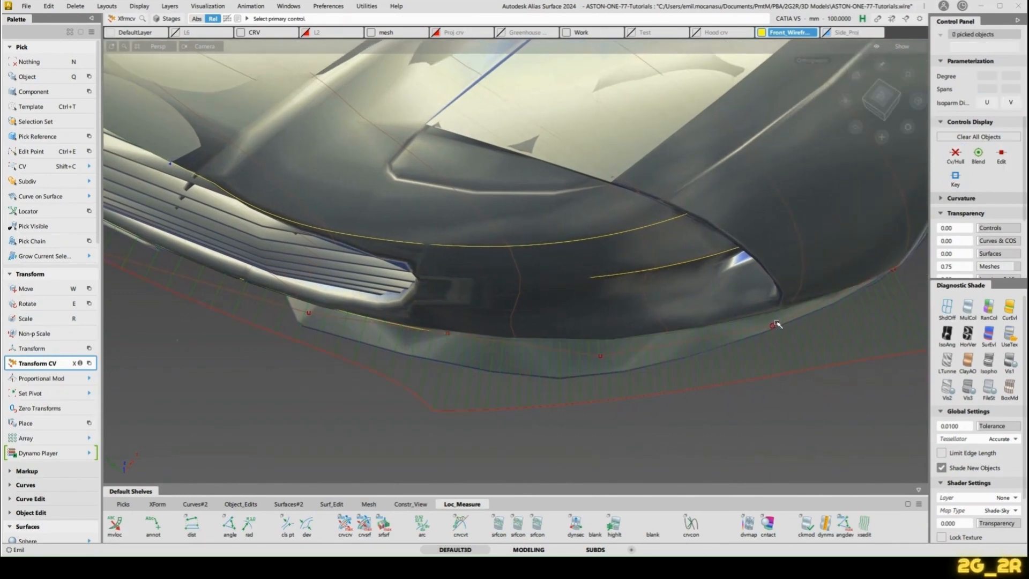
{"action": "left_click", "coordinate": [777, 324]}
{"action": "left_click_drag", "start_coordinate": [782, 329], "coordinate": [772, 331]}
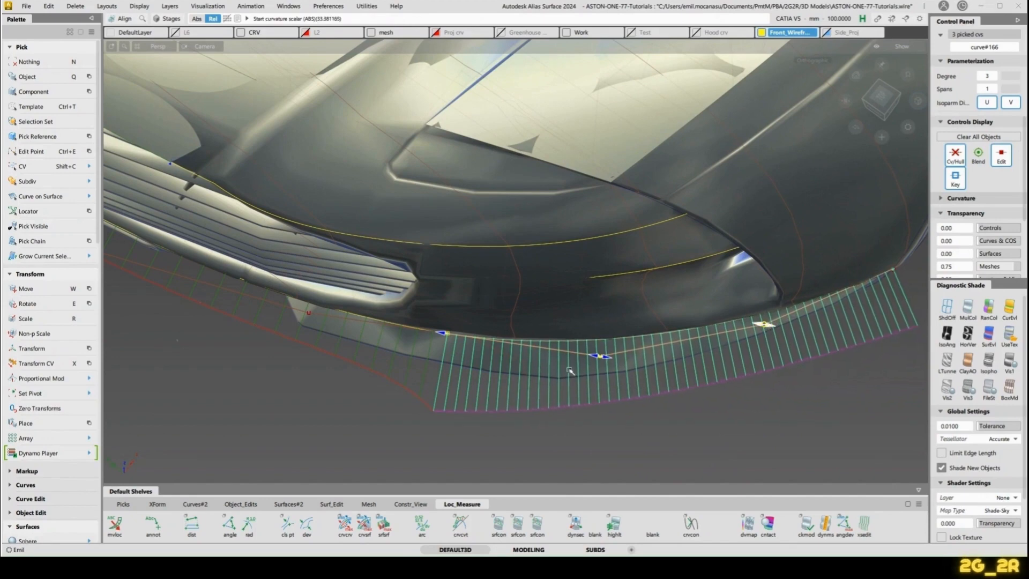
{"action": "mouse_move", "coordinate": [603, 360]}
{"action": "left_mouse_down"}
{"action": "mouse_move", "coordinate": [591, 362]}
{"action": "mouse_move", "coordinate": [594, 353]}
{"action": "left_mouse_up"}
{"action": "left_click_drag", "start_coordinate": [773, 338], "coordinate": [557, 375]}
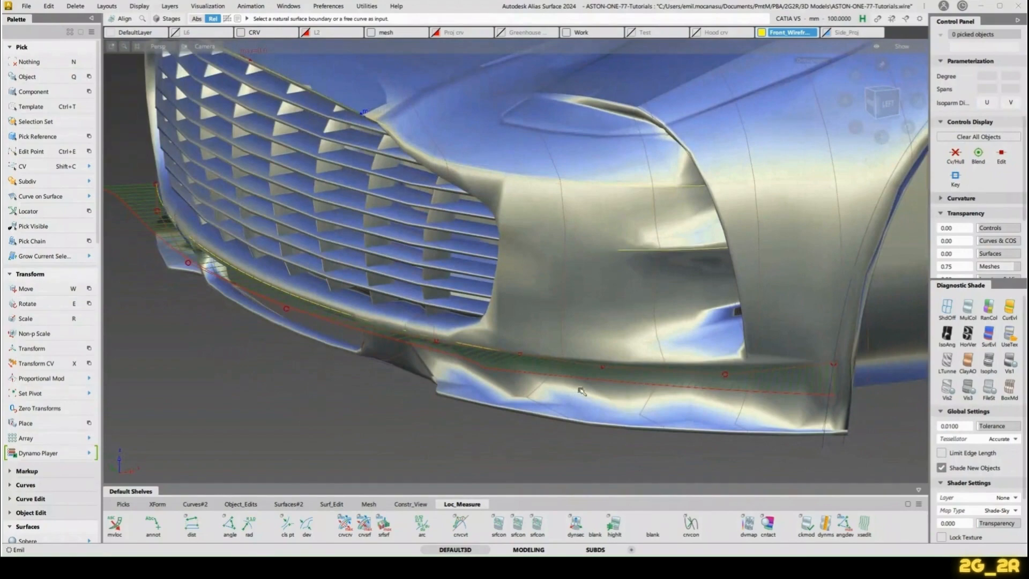
Step: Hide the curvature combs and select the front curve's second-to-last CV below the grille for Transform CV
{"action": "left_click_drag", "start_coordinate": [428, 282], "coordinate": [547, 381], "text": "alt+shift"}
{"action": "left_click_drag", "start_coordinate": [499, 370], "coordinate": [605, 421], "text": "ctrl+shift"}
{"action": "key", "text": "shift+c"}
{"action": "left_click", "coordinate": [585, 354]}
{"action": "key", "text": "x"}
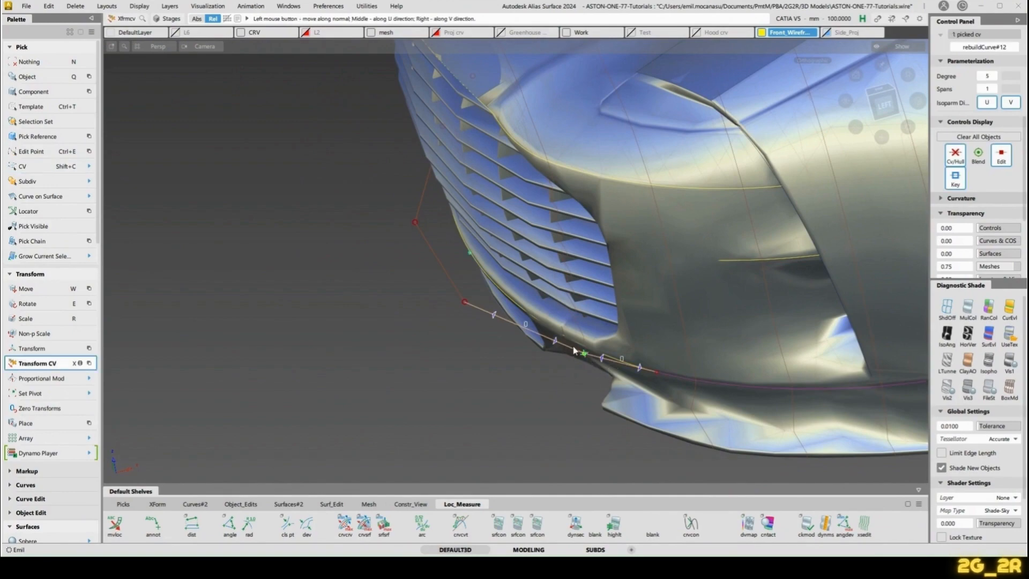
{"action": "left_click_drag", "start_coordinate": [466, 368], "coordinate": [753, 465], "text": "alt+shift"}
Step: Query-edit the side curve and readjust its start tangent scaler, setting the curvature scaler to about 27.6
{"action": "left_click_drag", "start_coordinate": [625, 394], "coordinate": [772, 362], "text": "alt+shift"}
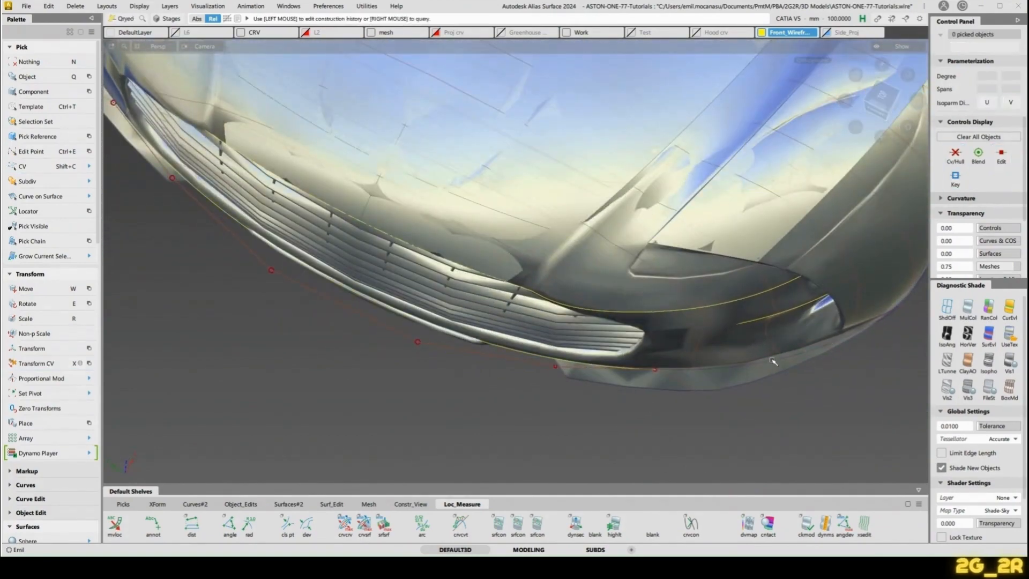
{"action": "left_click", "coordinate": [773, 361]}
{"action": "middle_click_drag", "start_coordinate": [772, 361], "coordinate": [667, 370], "text": "alt+shift"}
{"action": "left_click_drag", "start_coordinate": [730, 371], "coordinate": [720, 370]}
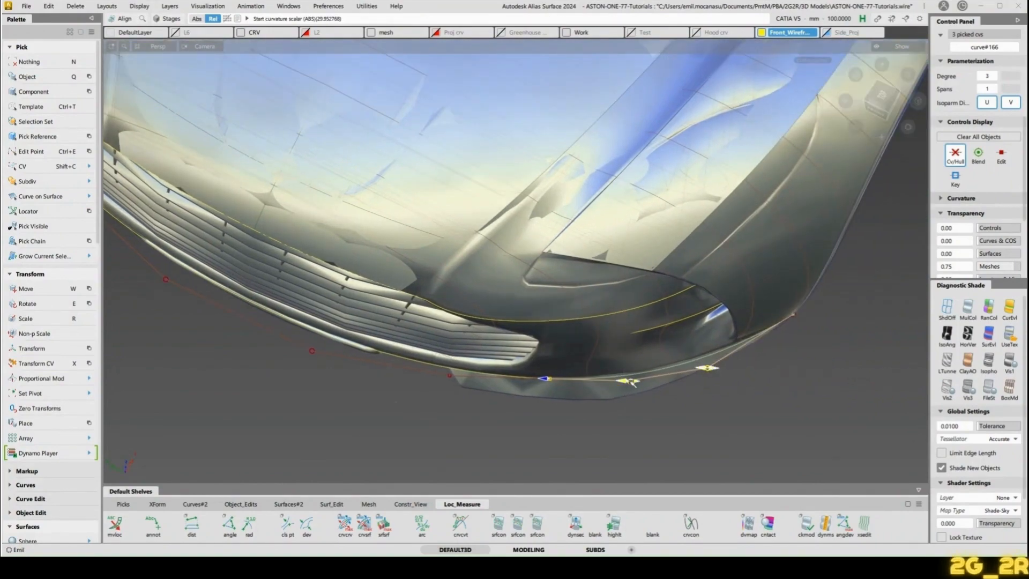
{"action": "left_click_drag", "start_coordinate": [633, 382], "coordinate": [625, 382]}
{"action": "left_click_drag", "start_coordinate": [706, 369], "coordinate": [695, 371]}
Step: Inspect how the lower bumper curves follow the scan mesh around the side intake, bumper corner and headlight
{"action": "left_click_drag", "start_coordinate": [695, 370], "coordinate": [740, 395], "text": "alt+shift"}
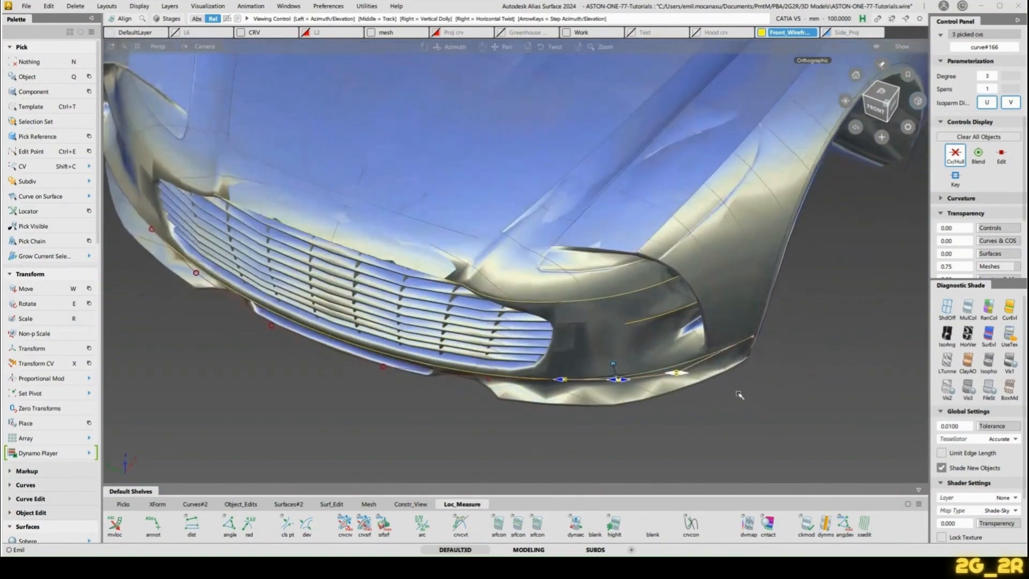
{"action": "right_click_drag", "start_coordinate": [740, 395], "coordinate": [735, 444], "text": "alt+shift"}
{"action": "middle_click_drag", "start_coordinate": [804, 321], "coordinate": [391, 300], "text": "alt+shift"}
{"action": "right_click_drag", "start_coordinate": [391, 300], "coordinate": [360, 400], "text": "alt+shift"}
{"action": "left_click_drag", "start_coordinate": [360, 399], "coordinate": [400, 338], "text": "alt+shift"}
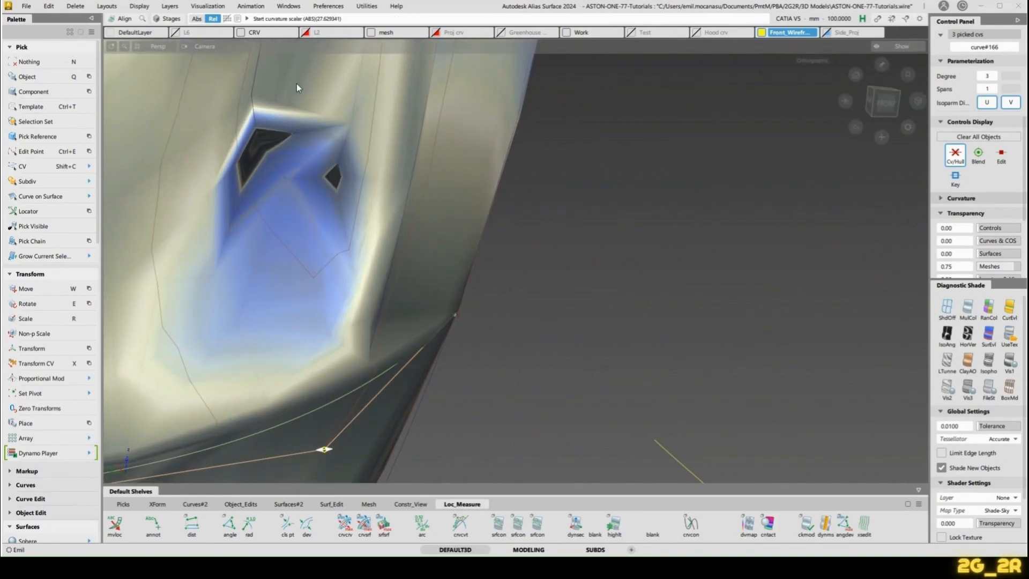
{"action": "right_click_drag", "start_coordinate": [371, 83], "coordinate": [321, 134], "text": "alt+shift"}
{"action": "middle_click_drag", "start_coordinate": [374, 202], "coordinate": [407, 322], "text": "alt+shift"}
{"action": "left_click_drag", "start_coordinate": [375, 231], "coordinate": [446, 247], "text": "alt+shift"}
{"action": "left_click_drag", "start_coordinate": [493, 289], "coordinate": [482, 346], "text": "alt+shift"}
{"action": "mouse_move", "coordinate": [476, 299]}
{"action": "left_mouse_down", "text": "ctrl+shift"}
{"action": "mouse_move", "coordinate": [479, 249]}
{"action": "mouse_move", "coordinate": [466, 311]}
{"action": "left_mouse_up", "text": "ctrl+shift"}
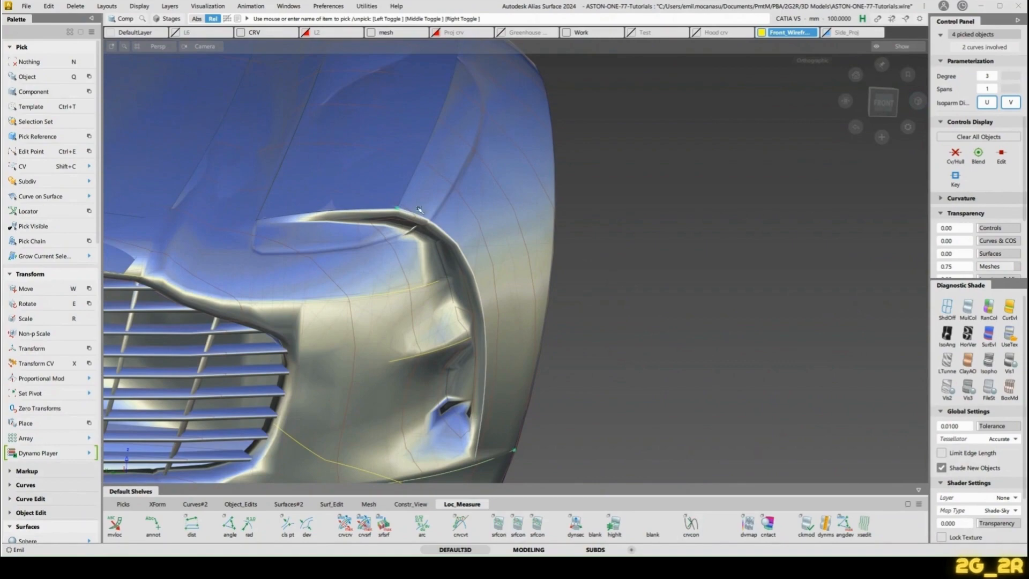
{"action": "middle_click_drag", "start_coordinate": [420, 209], "coordinate": [653, 242], "text": "alt+shift"}
{"action": "left_click_drag", "start_coordinate": [652, 242], "coordinate": [694, 249], "text": "alt+shift"}
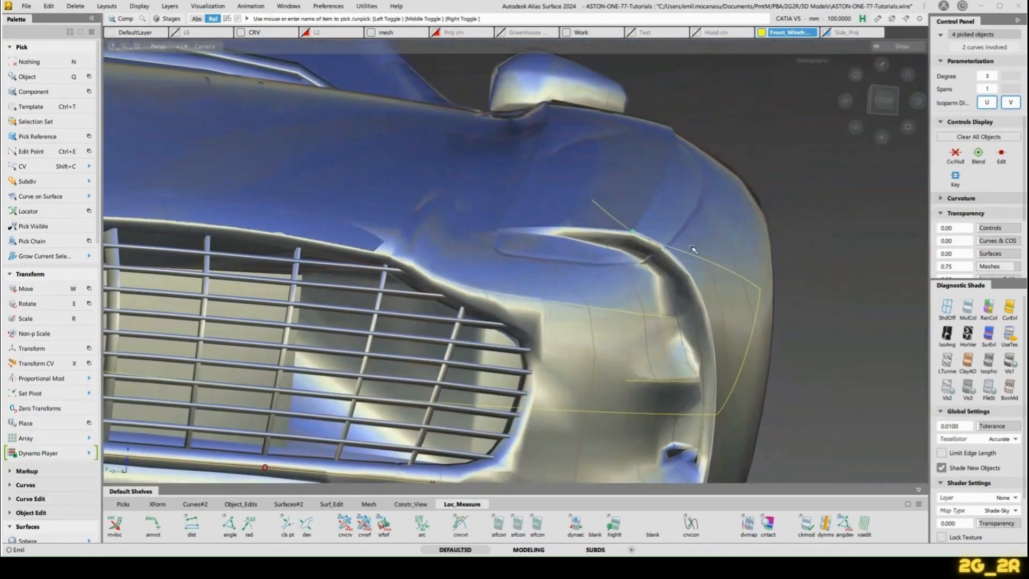
Step: In the front view, draw a horizontal edit-point line from the grille's upper edge curve outward across the headlight area
{"action": "left_click", "coordinate": [884, 101]}
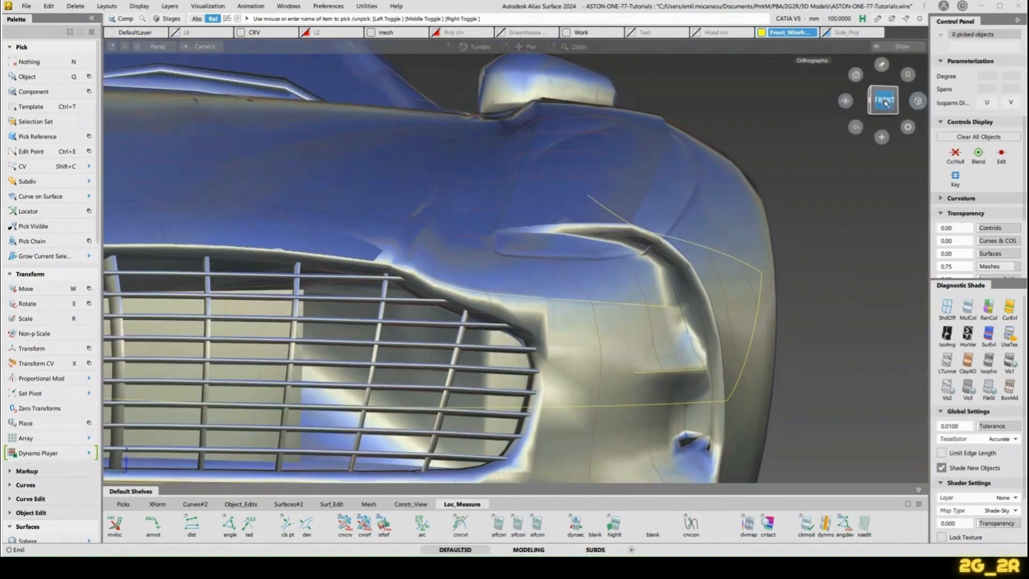
{"action": "right_click_drag", "start_coordinate": [572, 263], "coordinate": [591, 219], "text": "alt+shift"}
{"action": "middle_click_drag", "start_coordinate": [592, 219], "coordinate": [454, 292], "text": "alt+shift"}
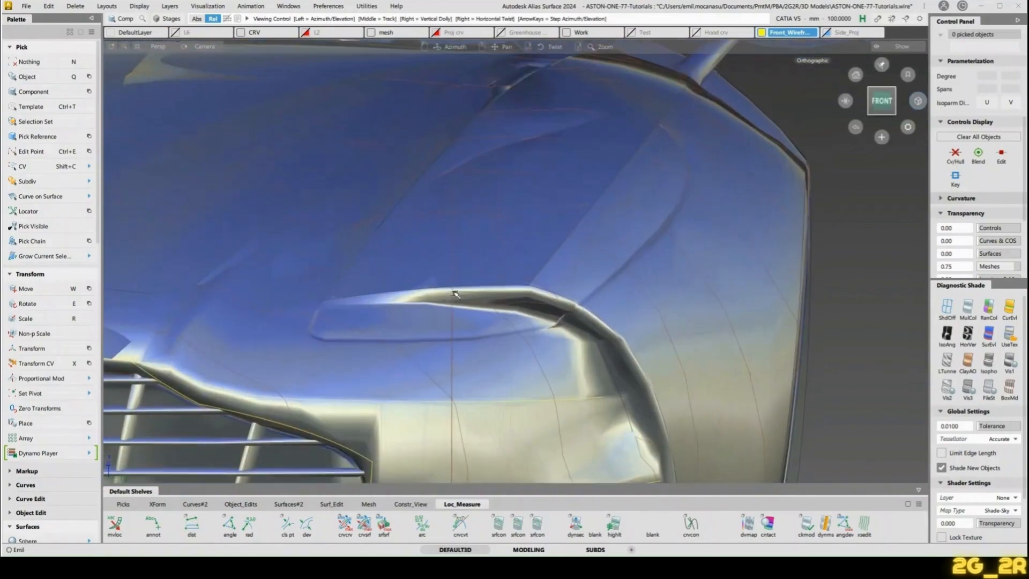
{"action": "middle_click_drag", "start_coordinate": [377, 347], "coordinate": [343, 354], "text": "ctrl+shift"}
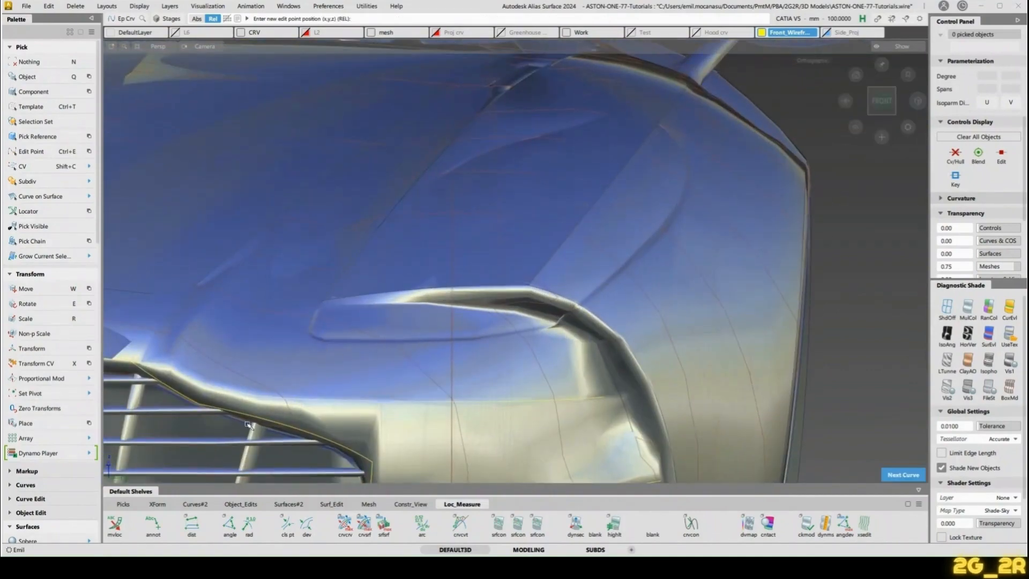
{"action": "left_click", "coordinate": [264, 421]}
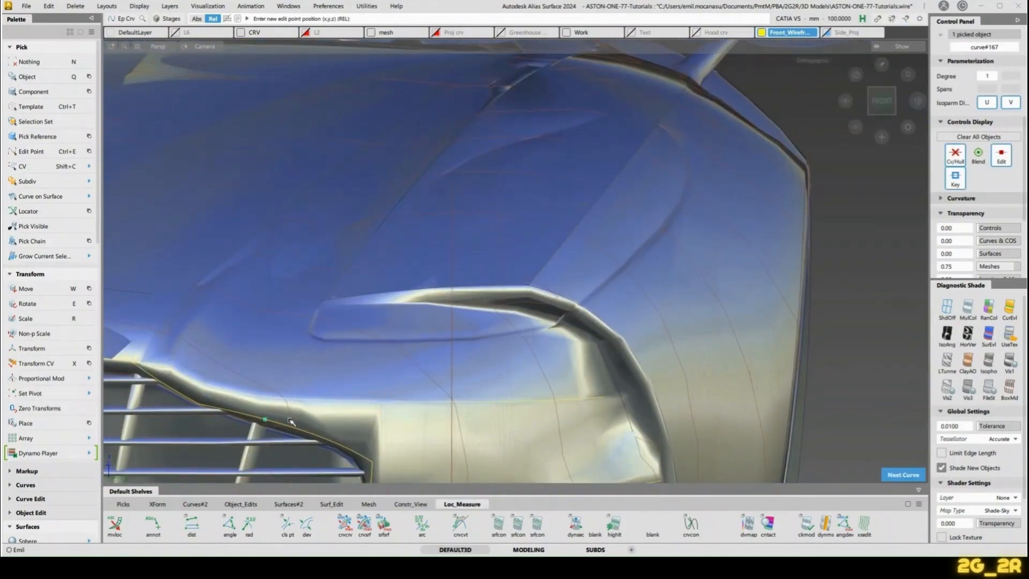
{"action": "left_click_drag", "start_coordinate": [634, 396], "coordinate": [663, 452], "text": "ctrl+shift"}
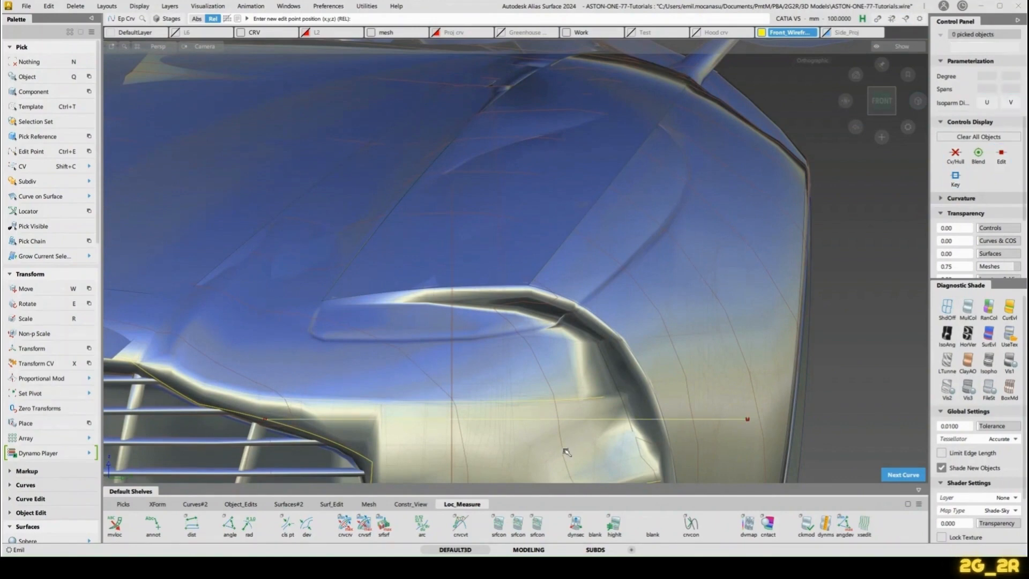
Step: Move the new horizontal line straight up to the lower edge of the headlight recess
{"action": "left_click_drag", "start_coordinate": [567, 452], "coordinate": [574, 411], "text": "ctrl+shift"}
{"action": "left_click", "coordinate": [584, 422]}
{"action": "key", "text": "w"}
{"action": "right_click_drag", "start_coordinate": [858, 444], "coordinate": [860, 348]}
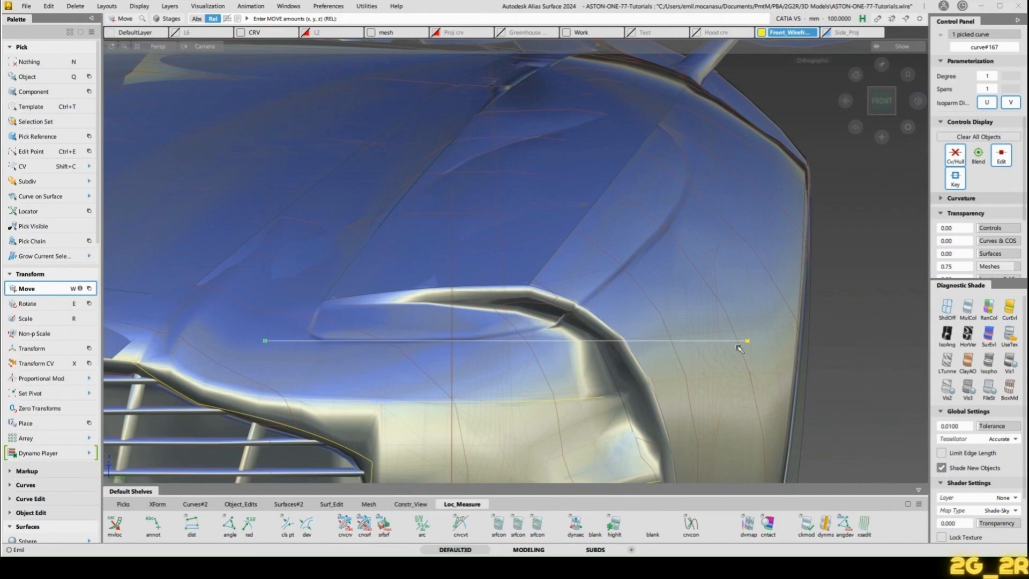
Step: Rebuild the horizontal headlight line as a curve with three CVs and deselect it
{"action": "key", "text": "n"}
{"action": "left_click_drag", "start_coordinate": [732, 343], "coordinate": [739, 310], "text": "ctrl+shift"}
{"action": "left_click", "coordinate": [745, 341]}
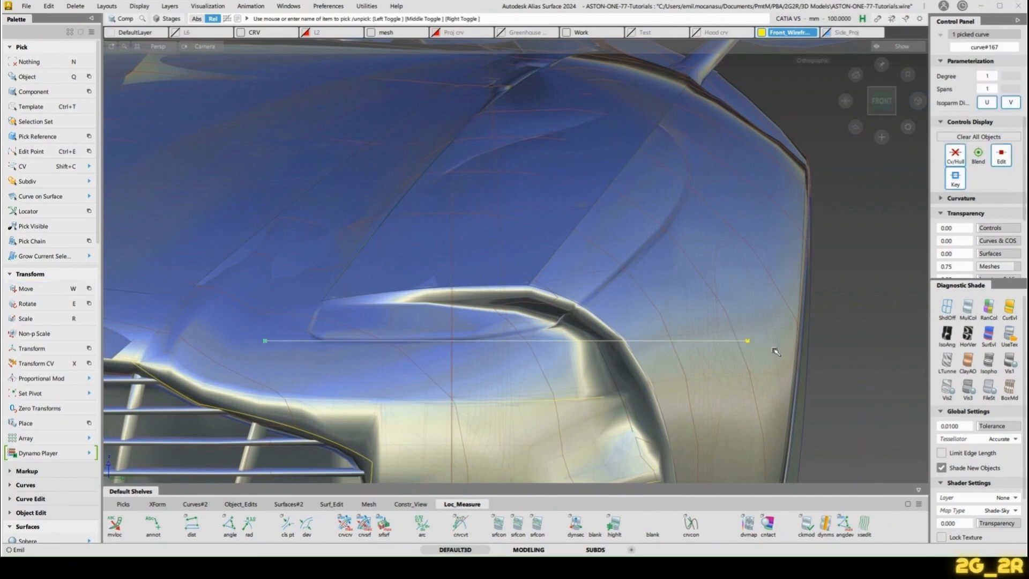
{"action": "key", "text": "ctrl+r"}
{"action": "key", "text": "n"}
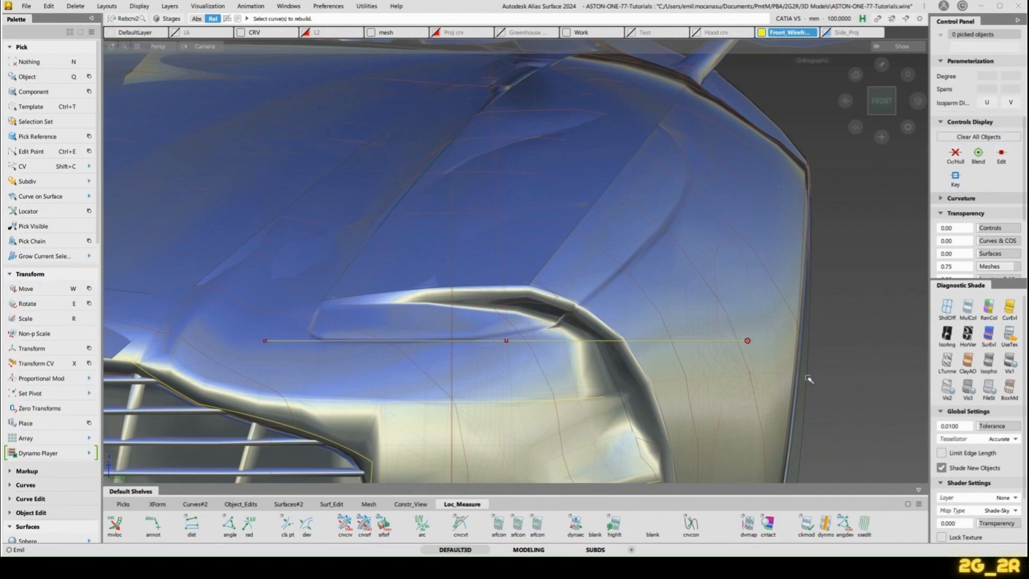
Step: Move the horizontal headlight curve's outer end CV inward and up, and lower its middle CV slightly to match the recess's lower edge
{"action": "key", "text": "shift+c"}
{"action": "left_click_drag", "start_coordinate": [745, 316], "coordinate": [804, 387]}
{"action": "key", "text": "w"}
{"action": "middle_click_drag", "start_coordinate": [831, 393], "coordinate": [678, 389]}
{"action": "mouse_move", "coordinate": [677, 375]}
{"action": "right_mouse_down"}
{"action": "mouse_move", "coordinate": [677, 345]}
{"action": "mouse_move", "coordinate": [677, 356]}
{"action": "right_mouse_up"}
{"action": "left_click", "coordinate": [507, 341]}
{"action": "right_click_drag", "start_coordinate": [497, 367], "coordinate": [498, 373]}
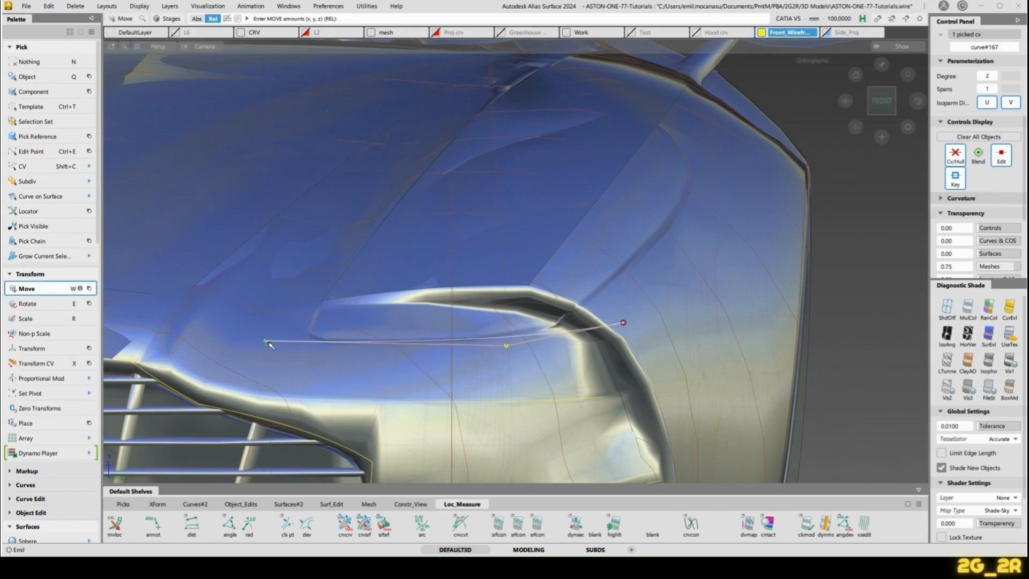
Step: Move the horizontal curve's inner end CV outward and slightly up to the recess's inner corner, then clear the selection
{"action": "middle_click", "coordinate": [273, 370]}
{"action": "middle_click_drag", "start_coordinate": [281, 363], "coordinate": [316, 361]}
{"action": "right_click_drag", "start_coordinate": [315, 361], "coordinate": [314, 359]}
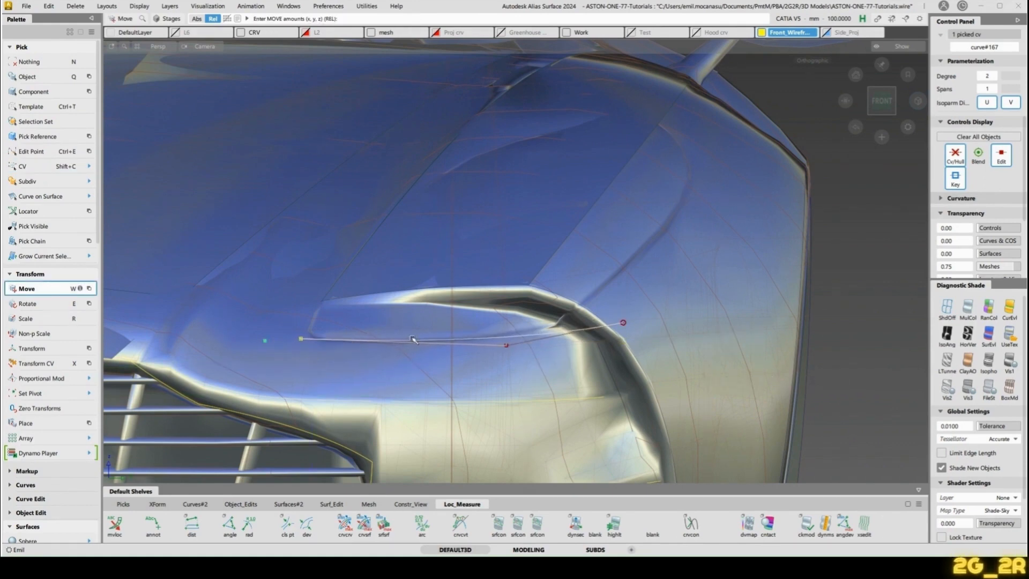
{"action": "key", "text": "n"}
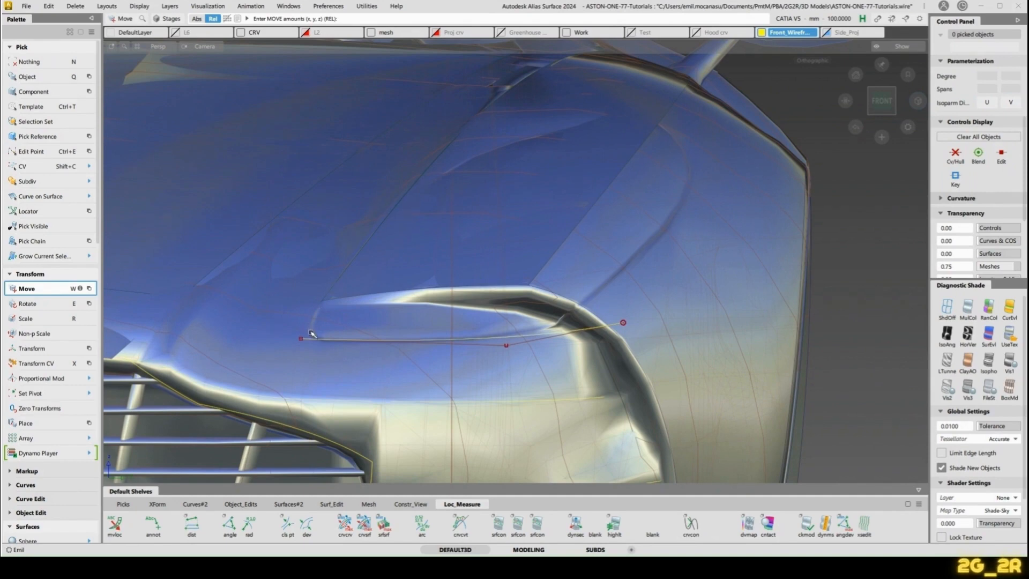
Step: Draw a diagonal edit-point line from near the outer end of the horizontal headlight curve up and outward across the fender
{"action": "middle_click_drag", "start_coordinate": [628, 298], "coordinate": [545, 334], "text": "alt+shift"}
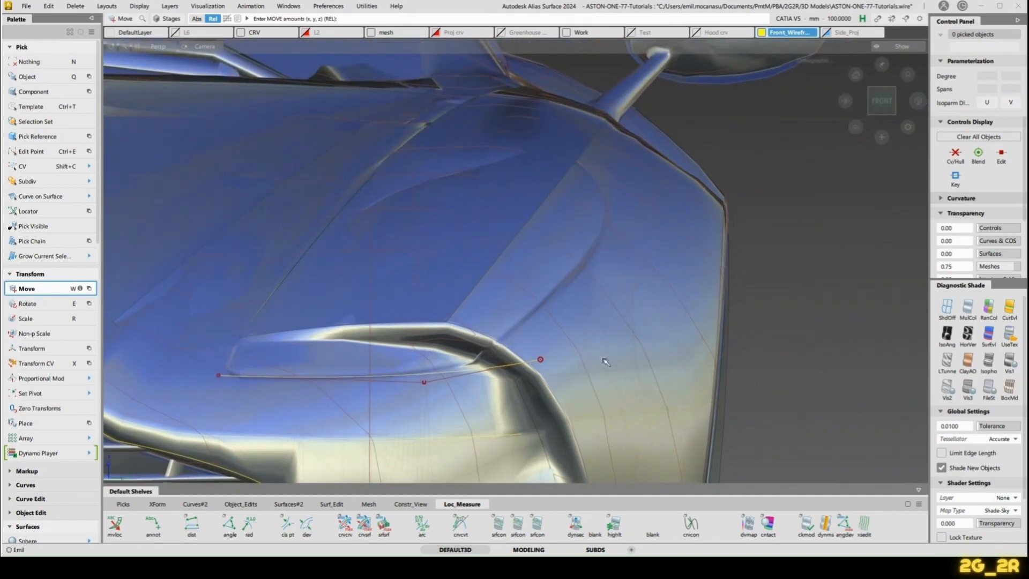
{"action": "key", "text": "c"}
{"action": "left_click", "coordinate": [528, 364]}
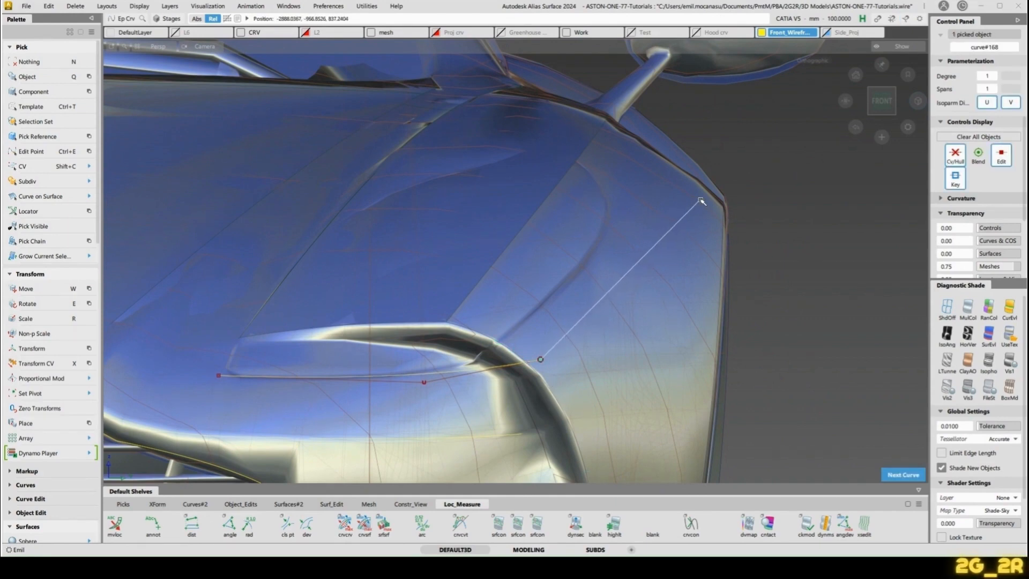
{"action": "key", "text": "n"}
{"action": "left_click_drag", "start_coordinate": [583, 337], "coordinate": [579, 315], "text": "ctrl+shift"}
{"action": "left_click", "coordinate": [578, 318]}
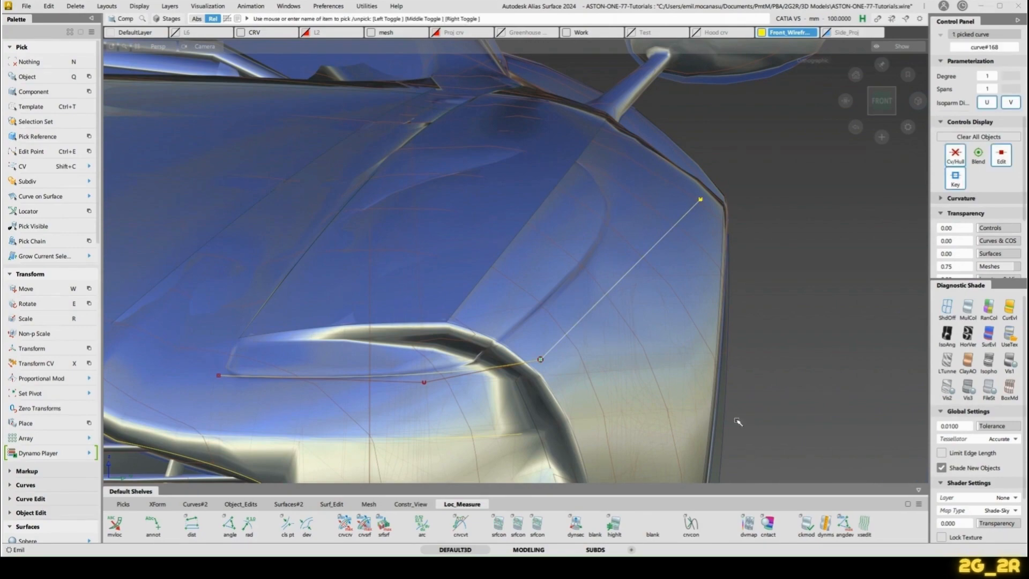
Step: Return to the front view and rebuild the diagonal fender line as a curve with three CVs
{"action": "key", "text": "w"}
{"action": "left_click_drag", "start_coordinate": [493, 370], "coordinate": [590, 368], "text": "alt+shift"}
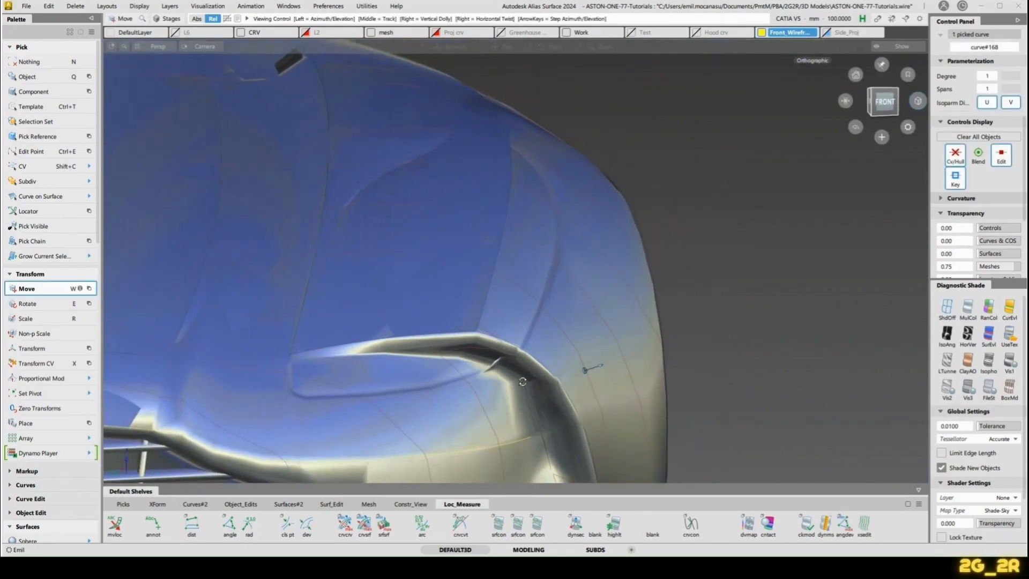
{"action": "scroll", "coordinate": [590, 368], "scroll_direction": "down", "scroll_amount": 5, "text": "alt+shift"}
{"action": "middle_click_drag", "start_coordinate": [590, 368], "coordinate": [556, 336], "text": "alt+shift"}
{"action": "left_click_drag", "start_coordinate": [682, 384], "coordinate": [660, 388]}
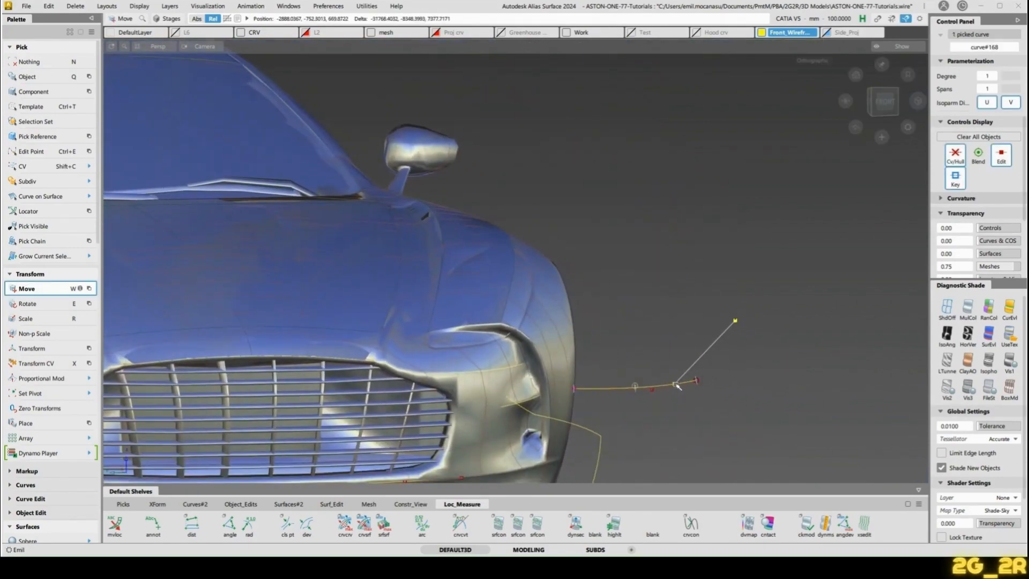
{"action": "left_click", "coordinate": [888, 104]}
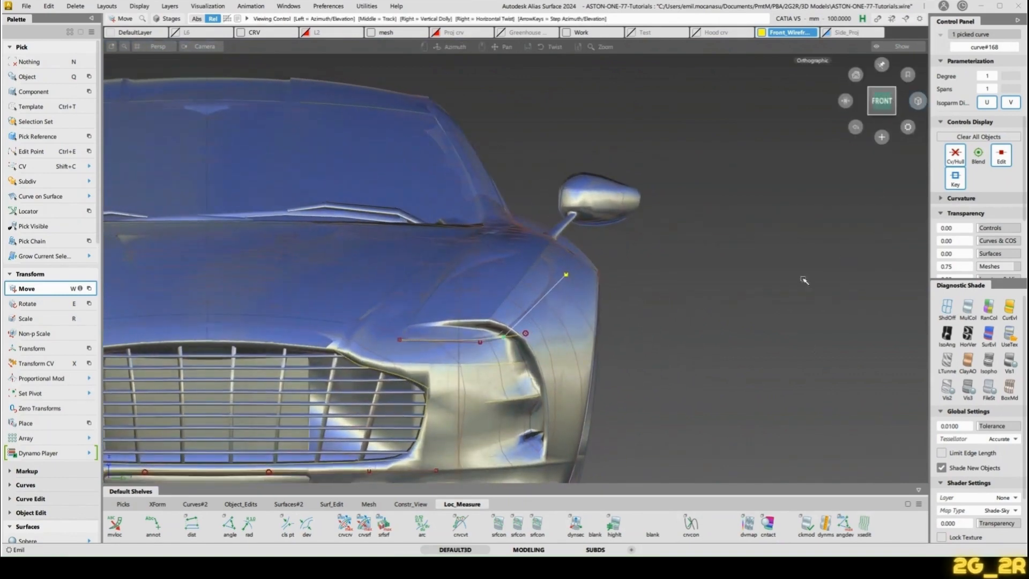
{"action": "scroll", "coordinate": [761, 329], "scroll_direction": "up", "scroll_amount": 7, "text": "alt+shift"}
{"action": "scroll", "coordinate": [756, 316], "scroll_direction": "down", "scroll_amount": 5, "text": "alt+shift"}
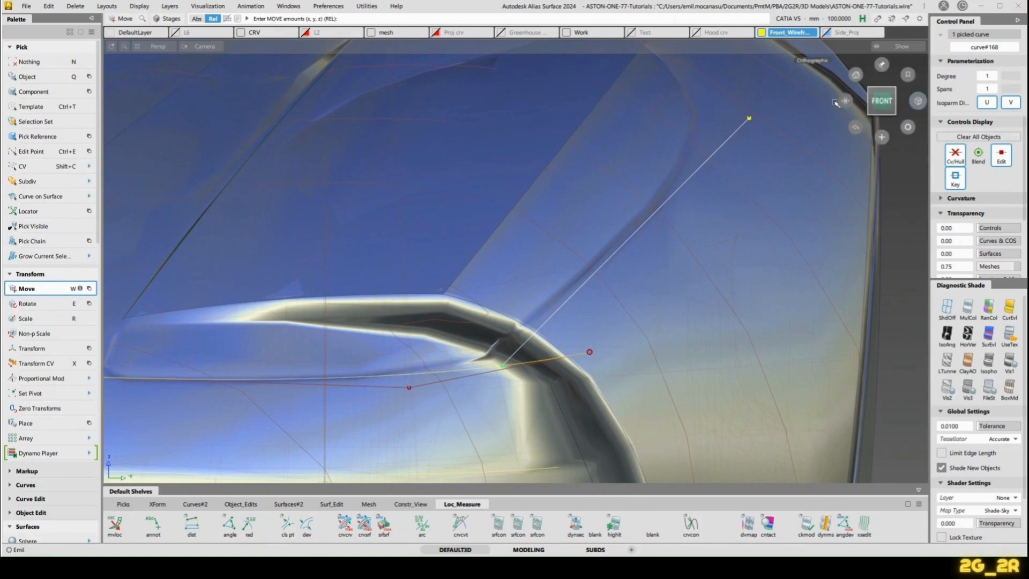
{"action": "key", "text": "ctrl+r"}
{"action": "key", "text": "n"}
Step: Extend the diagonal curve's lower end CV down and inward past the horizontal headlight curve, and raise its upper end CV
{"action": "key", "text": "shift+c"}
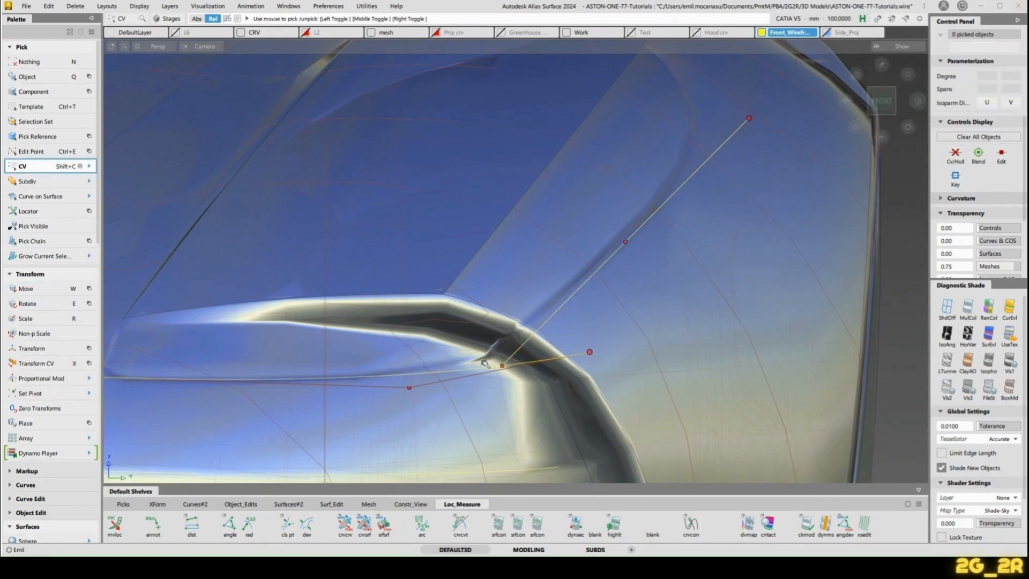
{"action": "left_click_drag", "start_coordinate": [476, 358], "coordinate": [519, 378]}
{"action": "key", "text": "w"}
{"action": "middle_click_drag", "start_coordinate": [693, 362], "coordinate": [662, 362]}
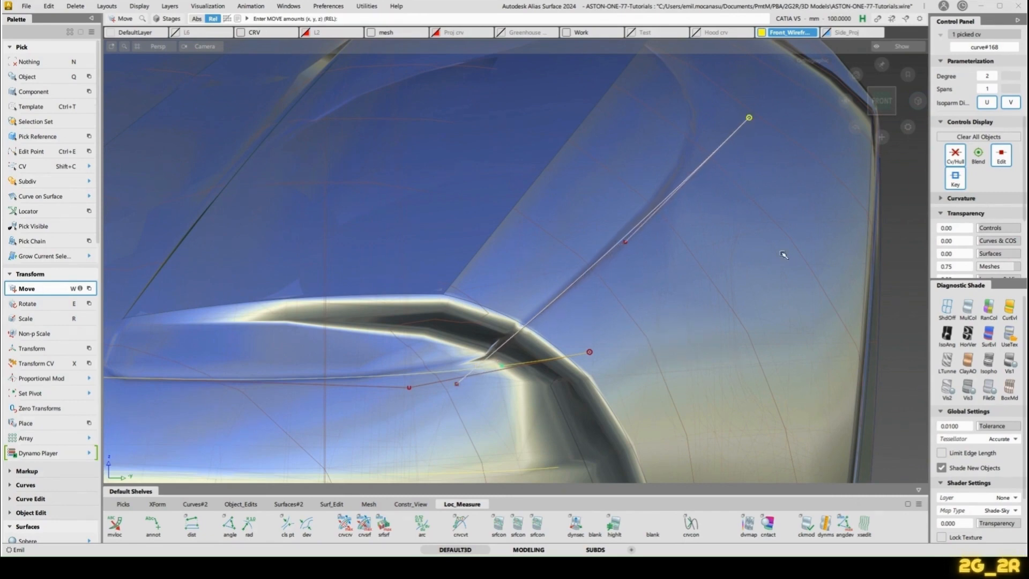
{"action": "middle_click_drag", "start_coordinate": [783, 255], "coordinate": [750, 245]}
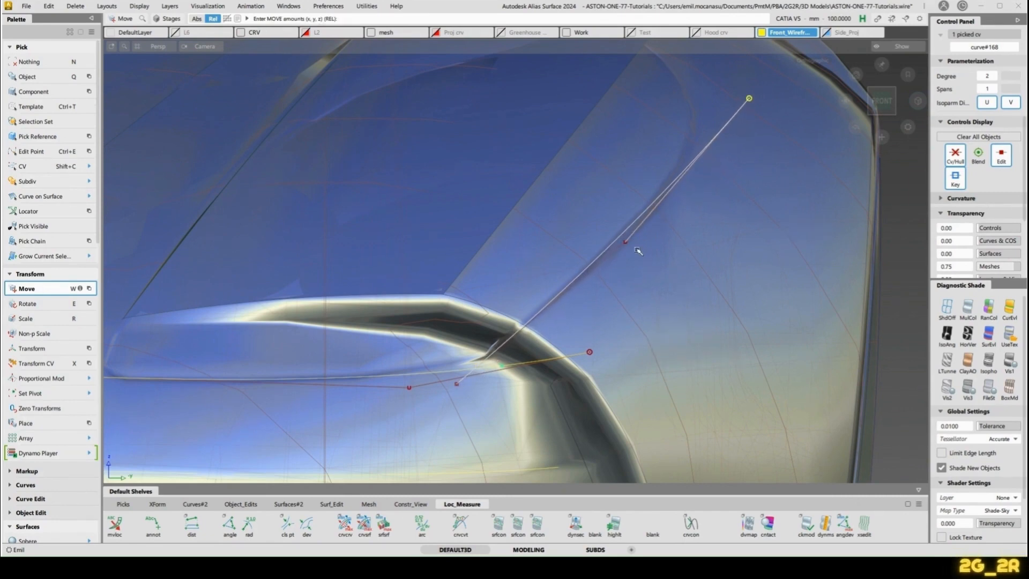
Step: Shift the diagonal curve's upper end CV inward and its middle CV outward so the curve bends along the headlight's outer edge
{"action": "middle_click_drag", "start_coordinate": [631, 251], "coordinate": [646, 282]}
{"action": "left_click_drag", "start_coordinate": [646, 283], "coordinate": [635, 338], "text": "alt+shift"}
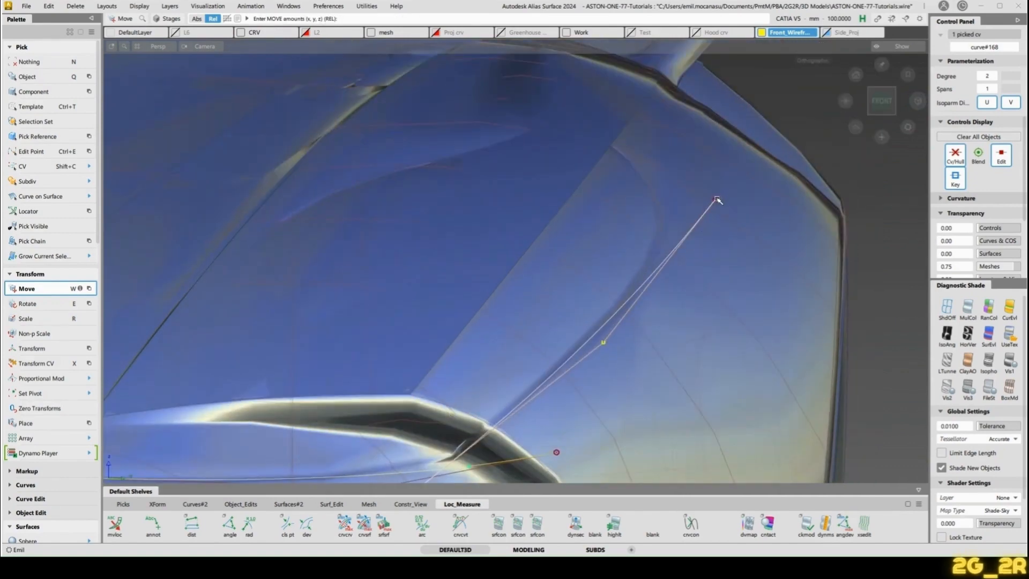
{"action": "mouse_move", "coordinate": [635, 338]}
{"action": "middle_mouse_down"}
{"action": "mouse_move", "coordinate": [630, 349]}
{"action": "mouse_move", "coordinate": [758, 229]}
{"action": "mouse_move", "coordinate": [645, 325]}
{"action": "middle_mouse_up"}
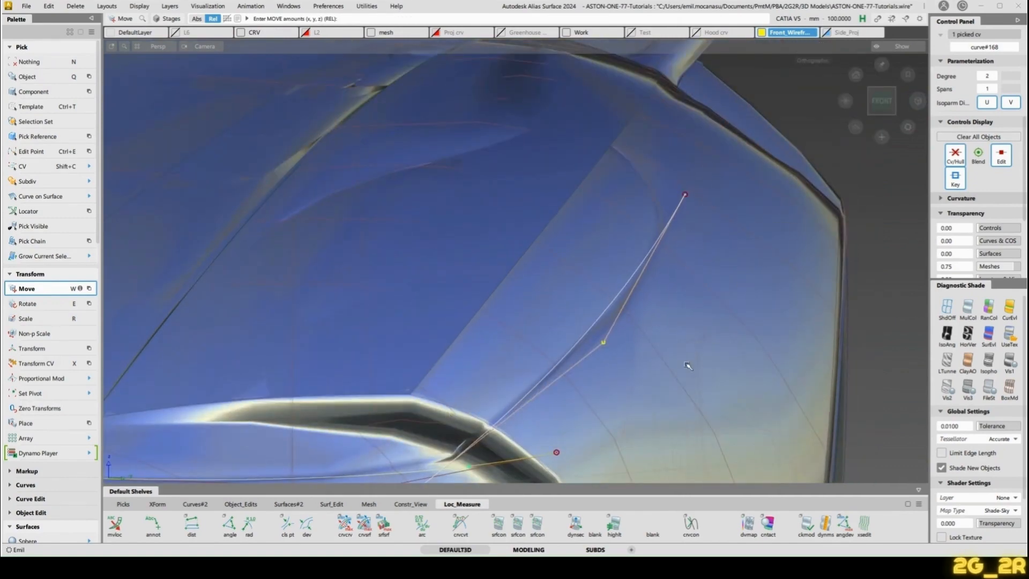
{"action": "middle_click_drag", "start_coordinate": [688, 367], "coordinate": [722, 316]}
{"action": "left_click_drag", "start_coordinate": [722, 316], "coordinate": [601, 374], "text": "alt+shift"}
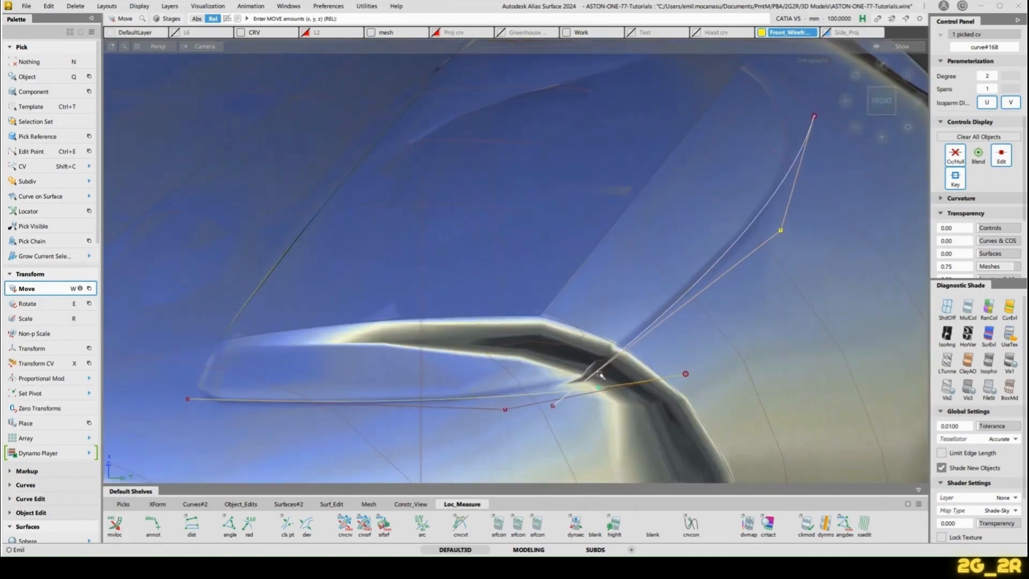
{"action": "left_click_drag", "start_coordinate": [760, 413], "coordinate": [692, 316], "text": "alt+shift"}
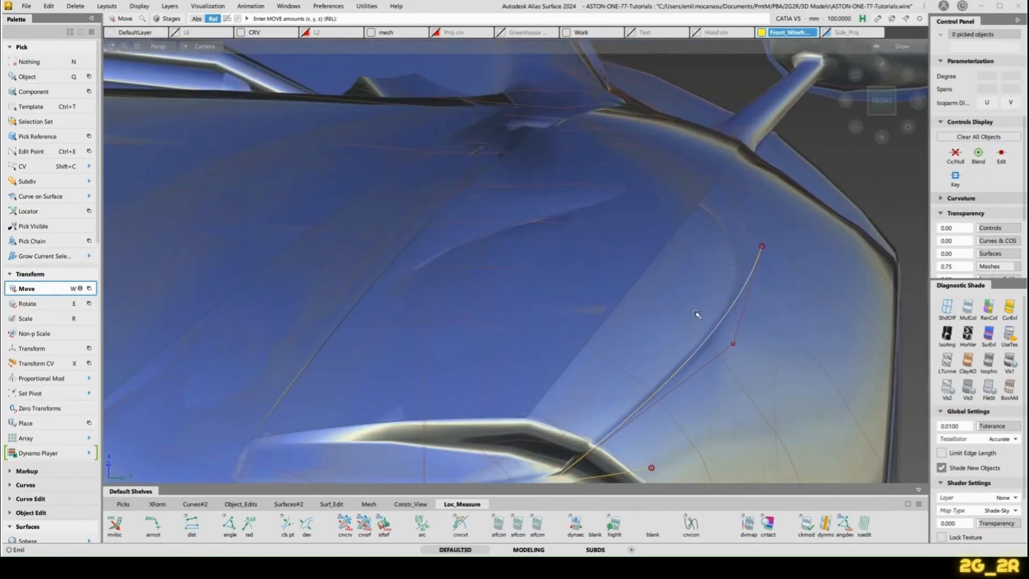
{"action": "left_click_drag", "start_coordinate": [648, 384], "coordinate": [697, 364], "text": "alt+shift"}
Step: Hide the mesh part covering the headlight so its full outline shows, and clear the selection
{"action": "key", "text": "q"}
{"action": "left_click", "coordinate": [764, 392]}
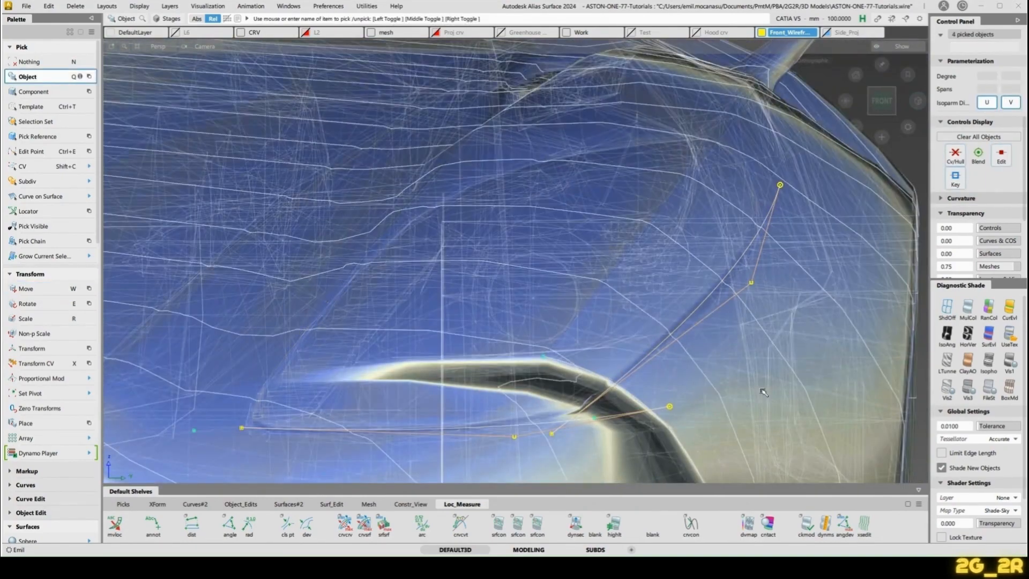
{"action": "left_click", "coordinate": [763, 392]}
{"action": "left_click_drag", "start_coordinate": [764, 392], "coordinate": [647, 259], "text": "alt+shift"}
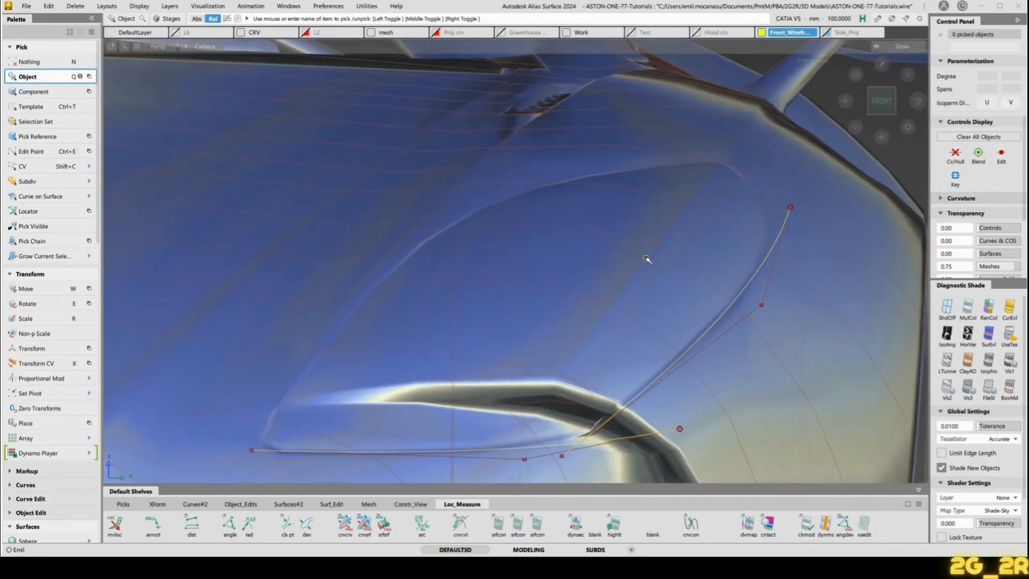
Step: Draw an edit-point line from the outer edge curve near its upper end to the headlight's upper corner and rebuild it with three CVs
{"action": "key", "text": "c"}
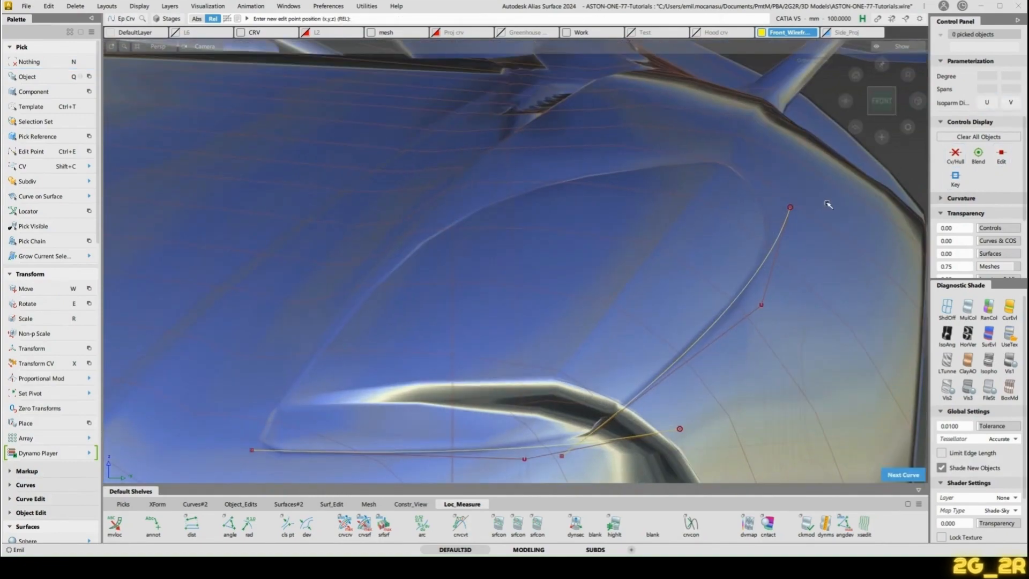
{"action": "left_click", "coordinate": [779, 237]}
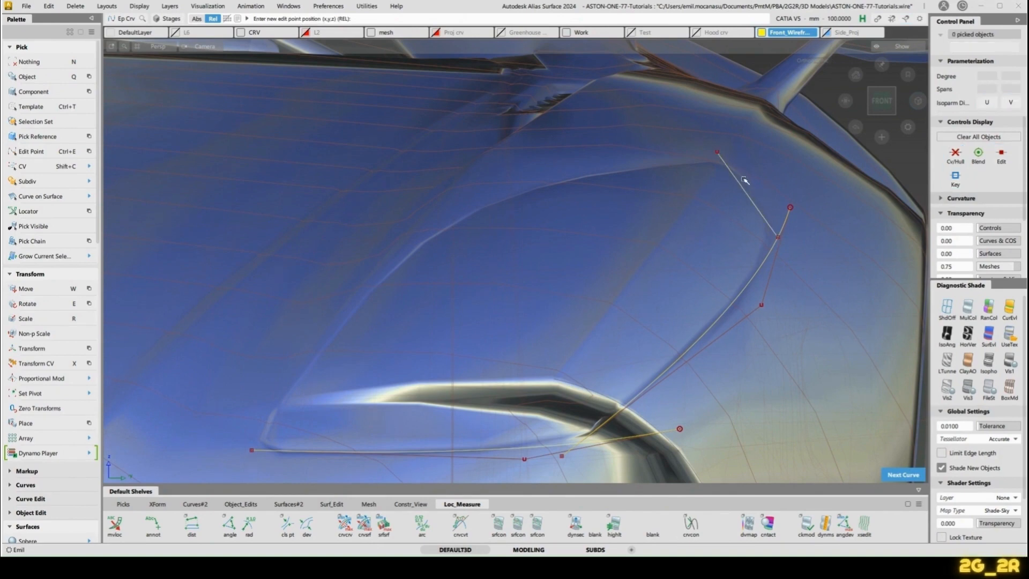
{"action": "key", "text": "Escape"}
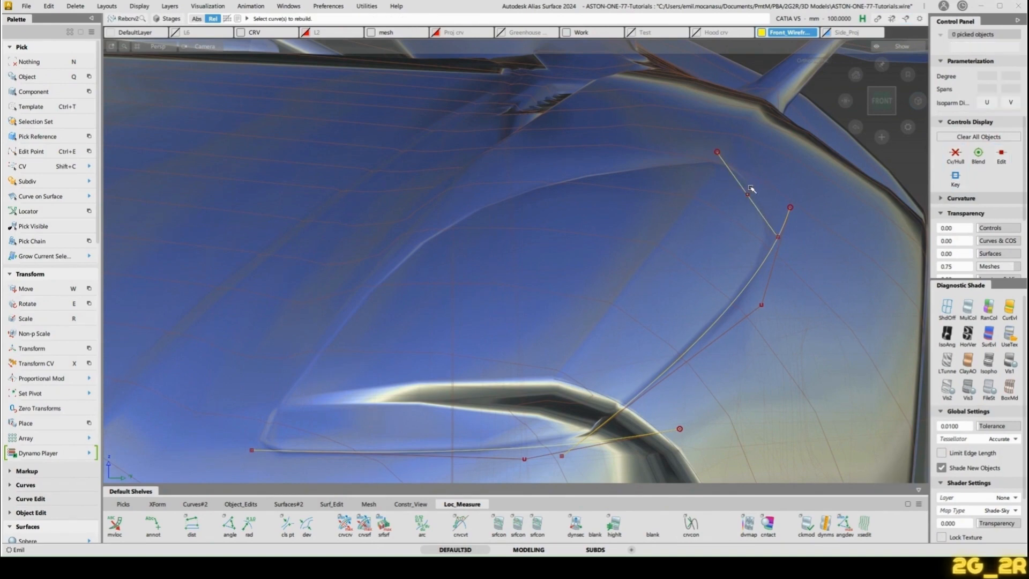
Step: Move the middle CV of the short corner curve outward so it rounds the headlight's upper corner, and deselect it
{"action": "key", "text": "shift+c"}
{"action": "left_click", "coordinate": [747, 194]}
{"action": "key", "text": "w"}
{"action": "middle_click_drag", "start_coordinate": [761, 184], "coordinate": [782, 177]}
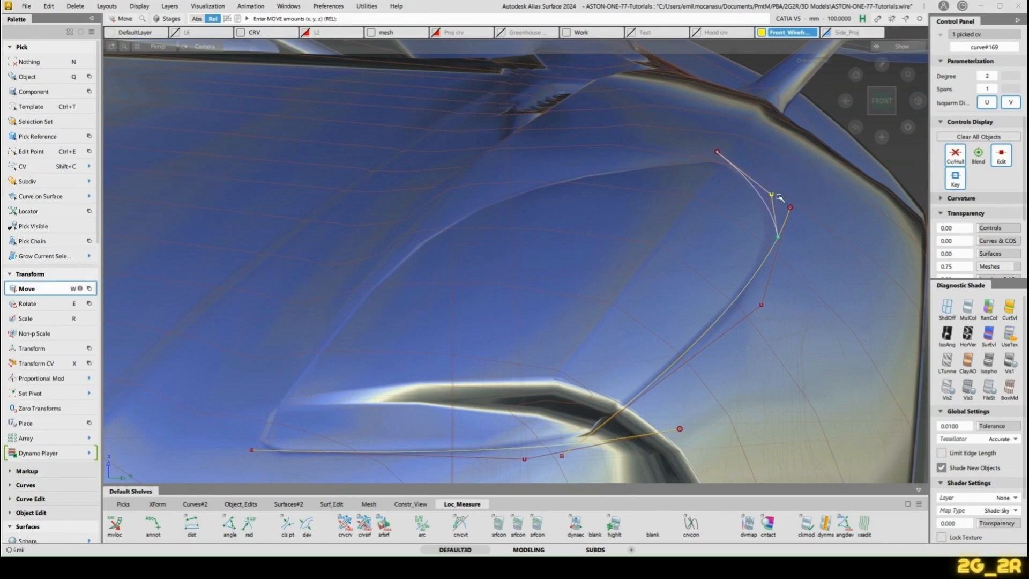
{"action": "key", "text": "n"}
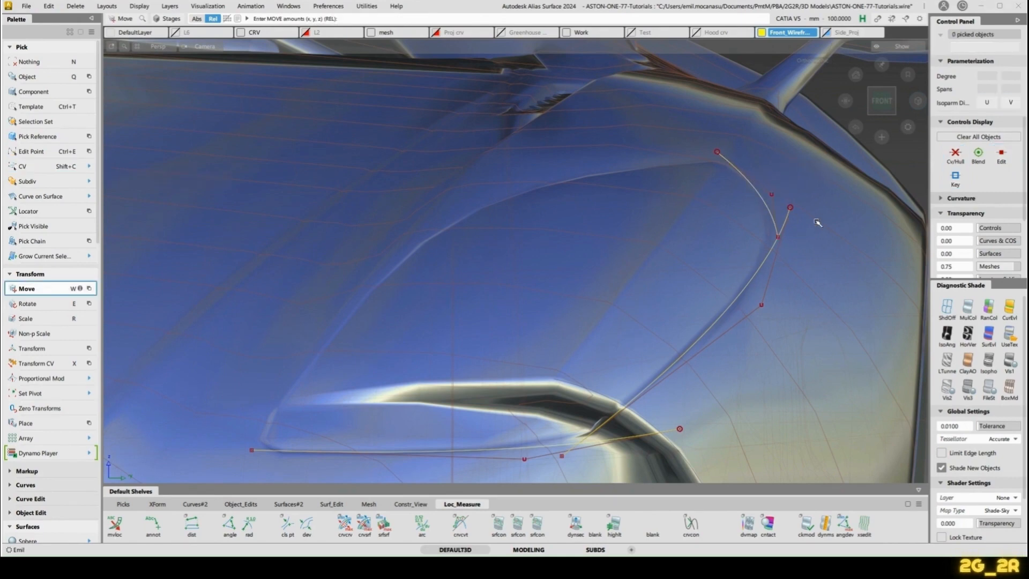
Step: Draw an edit-point line from the corner curve's upper end inward along the headlight's top edge and rebuild it with three CVs
{"action": "middle_click_drag", "start_coordinate": [736, 159], "coordinate": [739, 169], "text": "alt+shift"}
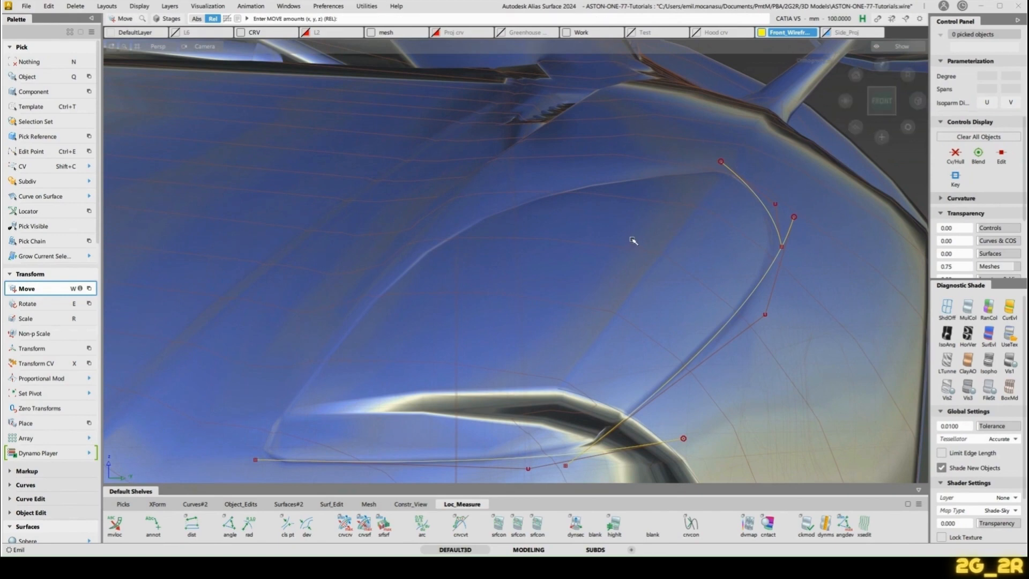
{"action": "key", "text": "e"}
{"action": "left_click", "coordinate": [721, 161]}
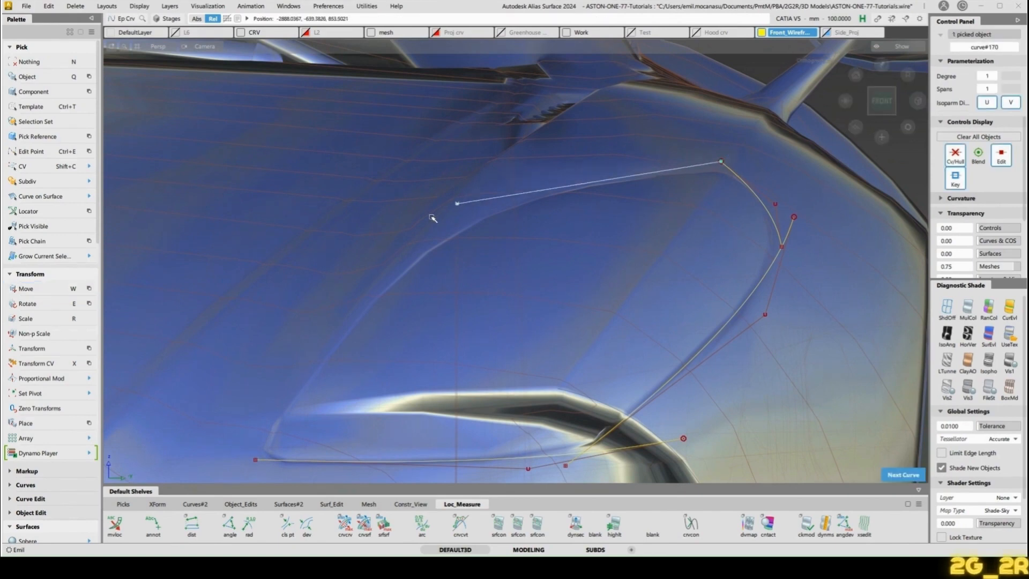
{"action": "mouse_move", "coordinate": [386, 237]}
{"action": "left_mouse_down"}
{"action": "mouse_move", "coordinate": [223, 427]}
{"action": "mouse_move", "coordinate": [257, 461]}
{"action": "mouse_move", "coordinate": [293, 365]}
{"action": "mouse_move", "coordinate": [395, 248]}
{"action": "mouse_move", "coordinate": [375, 230]}
{"action": "mouse_move", "coordinate": [390, 235]}
{"action": "left_mouse_up"}
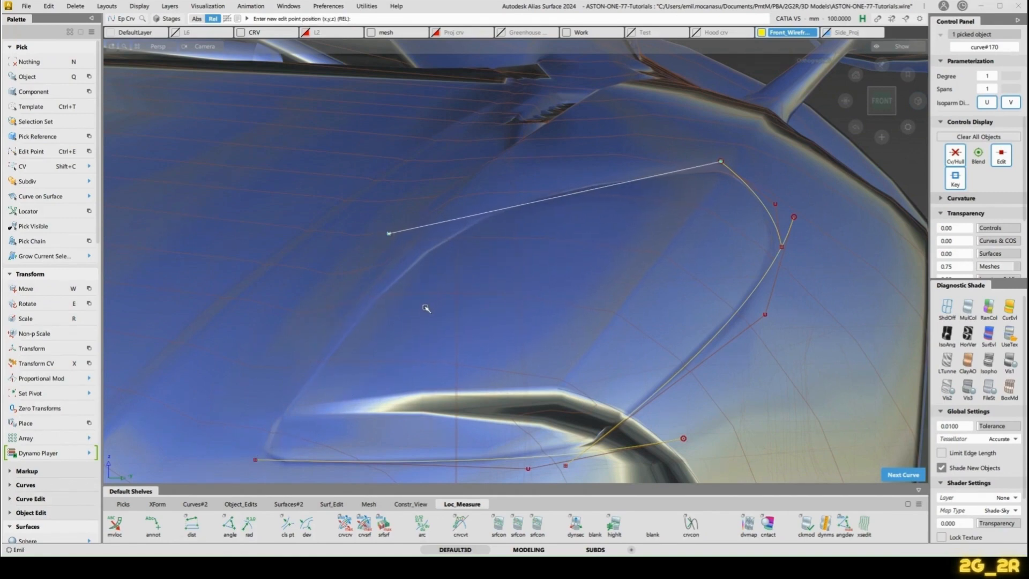
{"action": "key", "text": "n"}
{"action": "key", "text": "q"}
{"action": "left_click", "coordinate": [610, 185]}
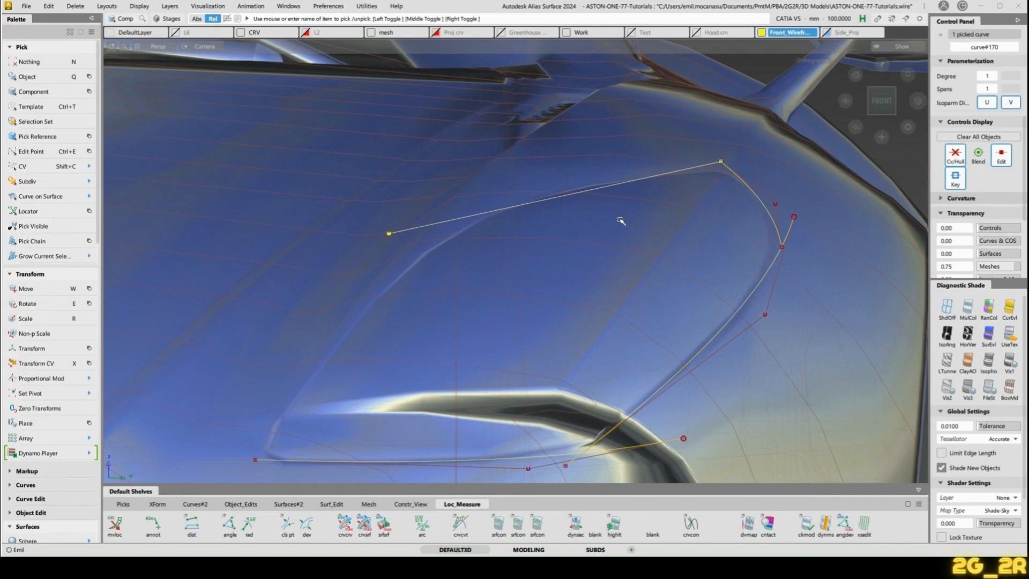
Step: Raise the top edge curve's middle CV about 8 mm, and move both end CVs outward, the outer one past the corner curve
{"action": "key", "text": "shift+c"}
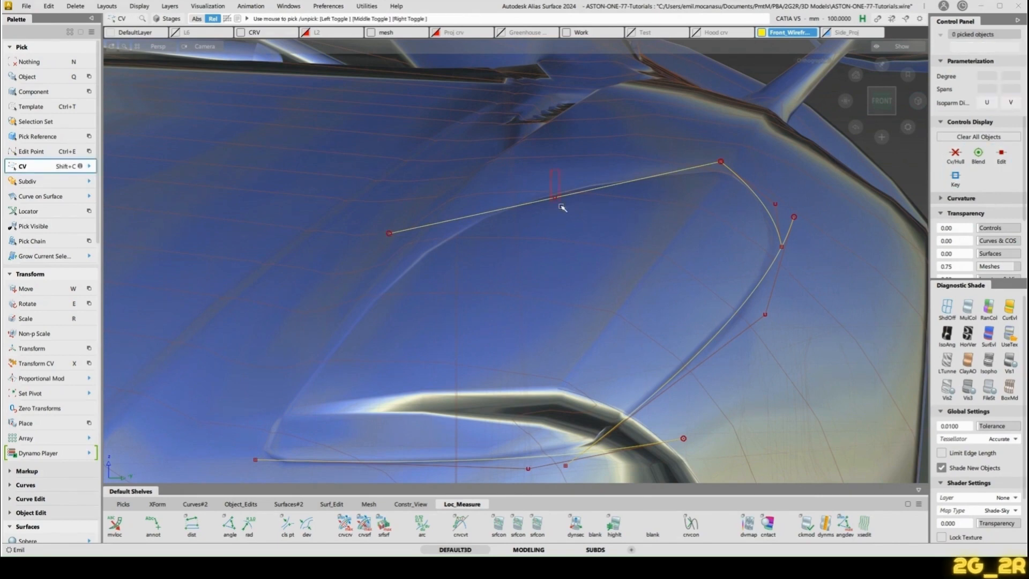
{"action": "left_click", "coordinate": [555, 198]}
{"action": "key", "text": "w"}
{"action": "right_click_drag", "start_coordinate": [590, 247], "coordinate": [587, 246]}
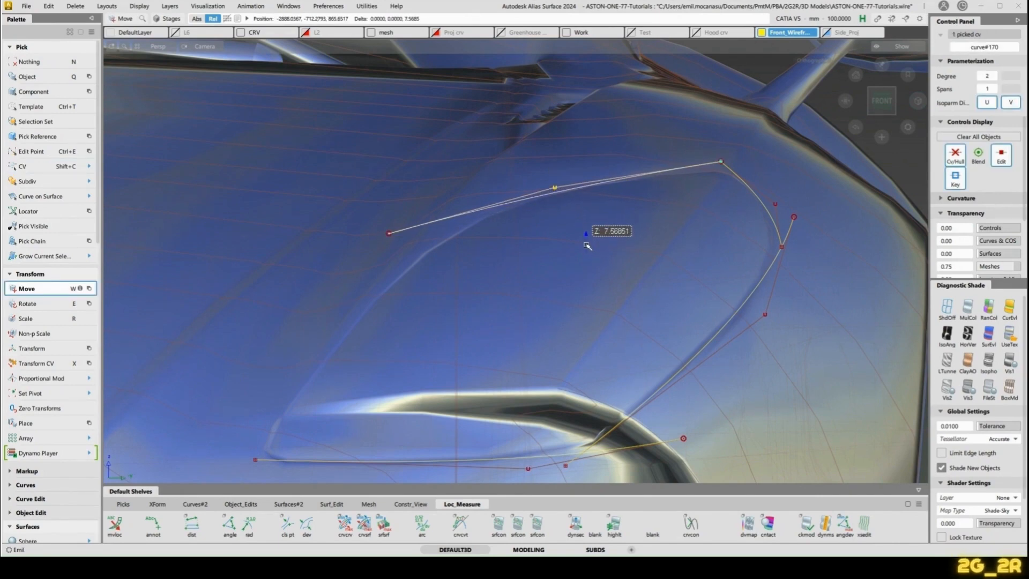
{"action": "middle_click_drag", "start_coordinate": [382, 282], "coordinate": [416, 282]}
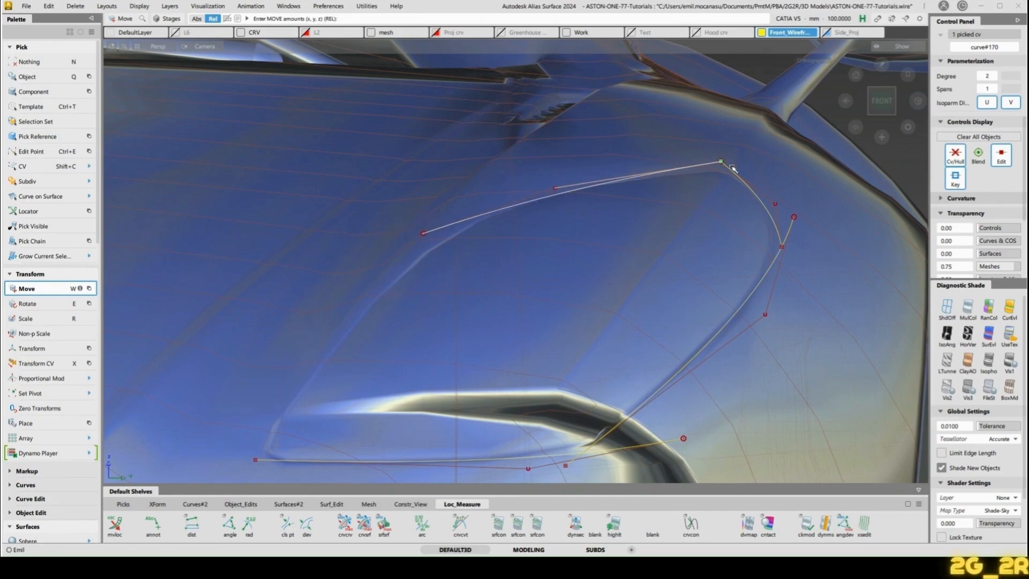
{"action": "middle_click_drag", "start_coordinate": [672, 157], "coordinate": [706, 157]}
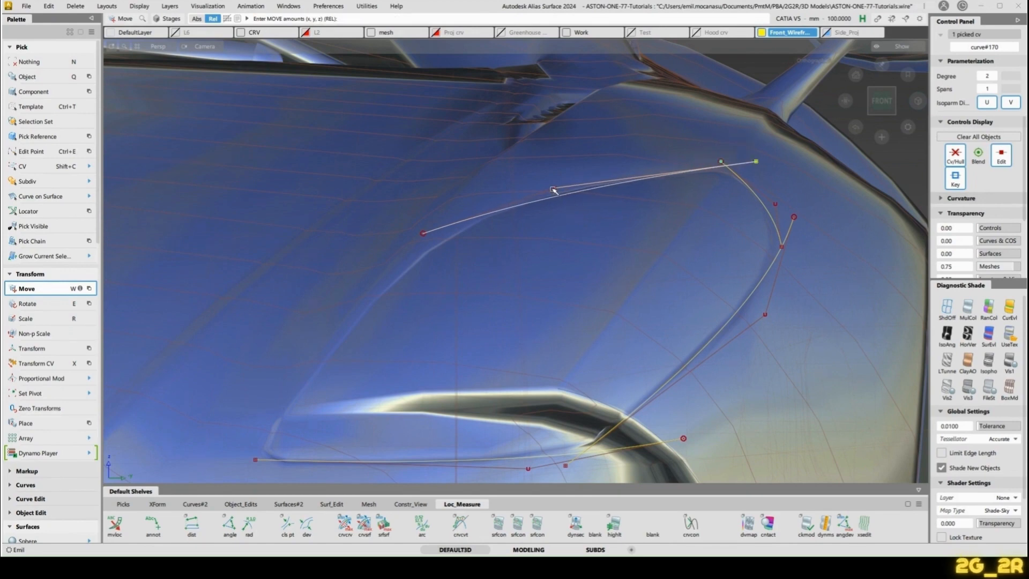
Step: Fit the curve to the headlight's top edge by raising its middle CV further and lowering its outer end CV slightly
{"action": "right_click_drag", "start_coordinate": [635, 179], "coordinate": [594, 159]}
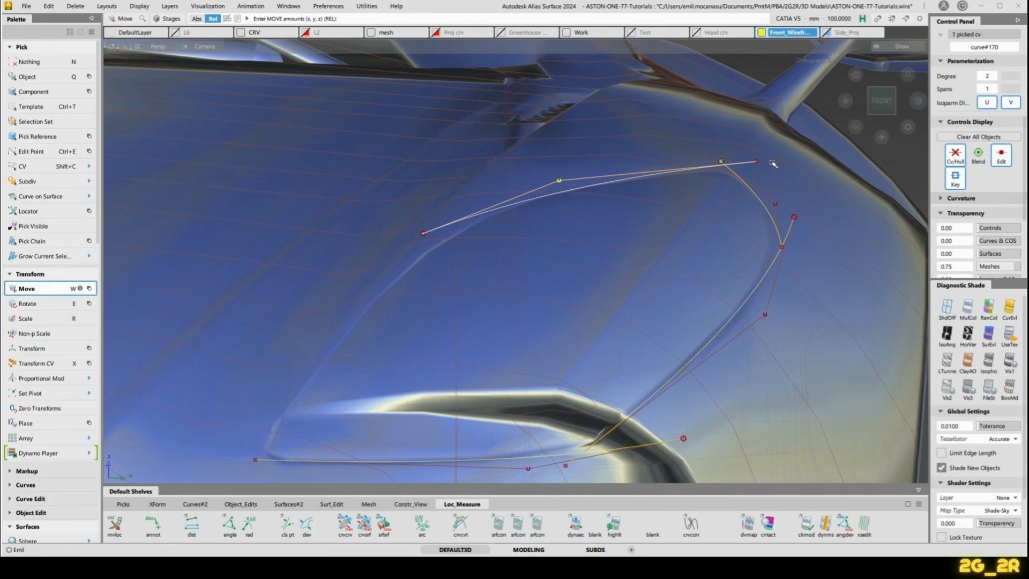
{"action": "left_click", "coordinate": [755, 162]}
{"action": "right_click_drag", "start_coordinate": [800, 161], "coordinate": [801, 166]}
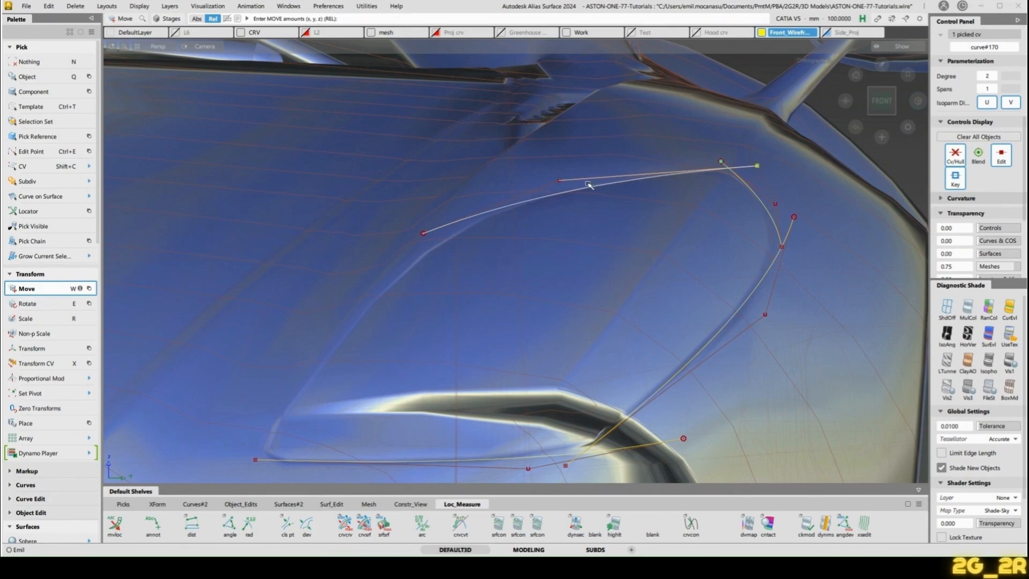
{"action": "right_click_drag", "start_coordinate": [602, 234], "coordinate": [610, 217]}
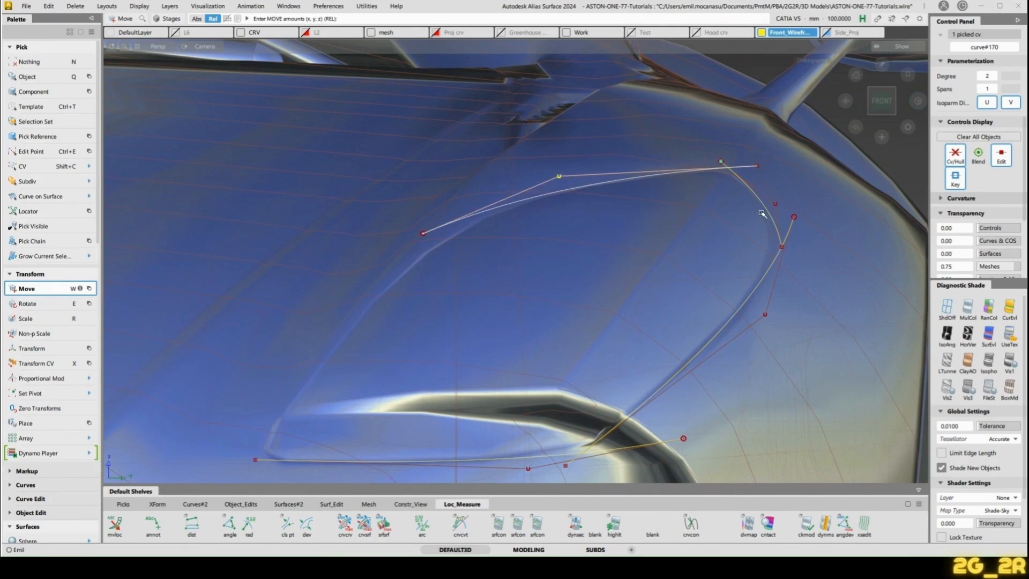
Step: Draw an edit-point line from the headlight's top edge curve down to the inner end of the lower edge curve
{"action": "key", "text": "n"}
{"action": "mouse_move", "coordinate": [461, 279]}
{"action": "middle_mouse_down", "text": "alt+shift"}
{"action": "mouse_move", "coordinate": [499, 275]}
{"action": "mouse_move", "coordinate": [477, 286]}
{"action": "middle_mouse_up", "text": "alt+shift"}
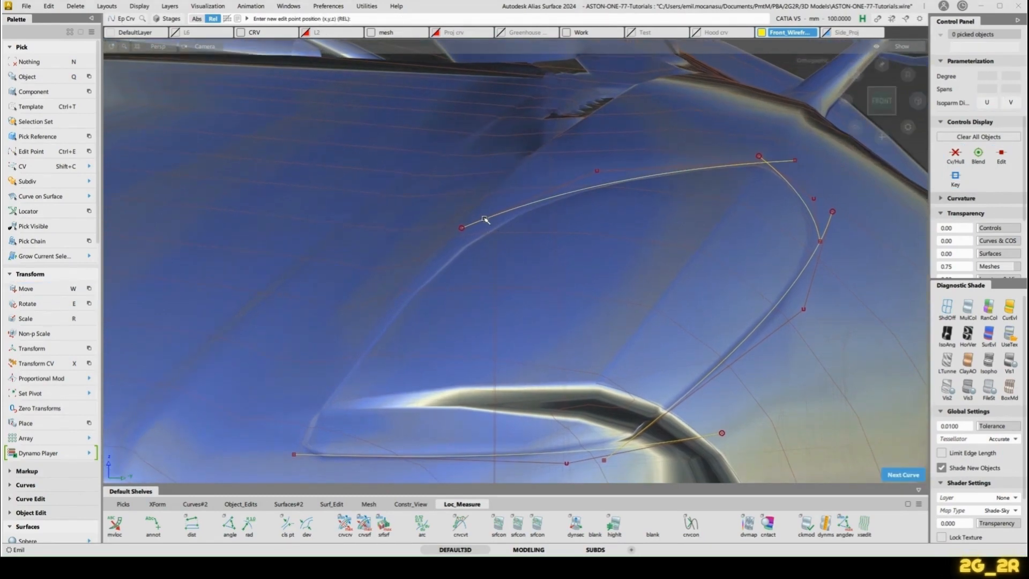
{"action": "left_click", "coordinate": [512, 211]}
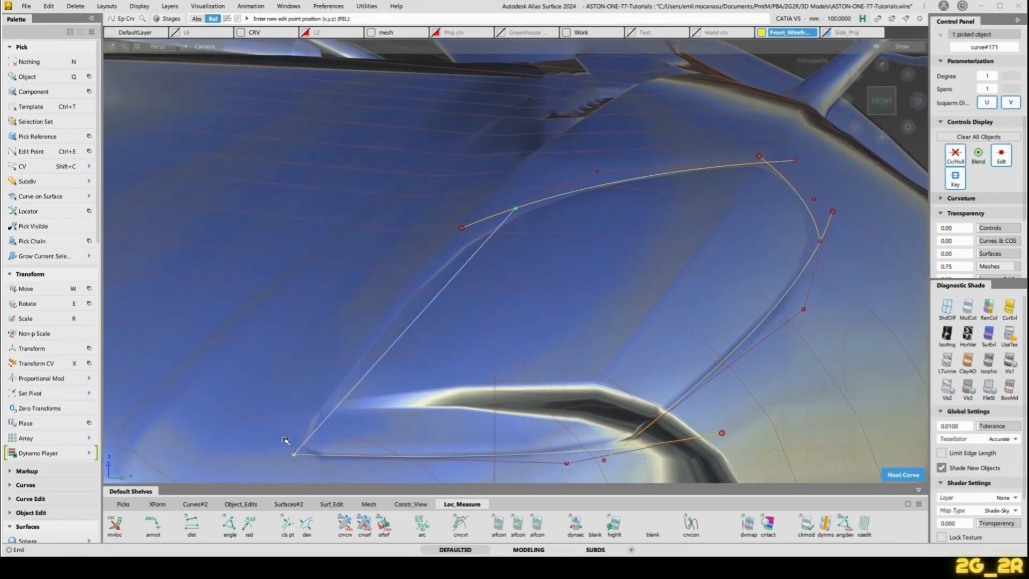
{"action": "left_click_drag", "start_coordinate": [370, 325], "coordinate": [380, 297], "text": "ctrl+shift"}
{"action": "left_click_drag", "start_coordinate": [359, 344], "coordinate": [437, 354], "text": "ctrl+shift"}
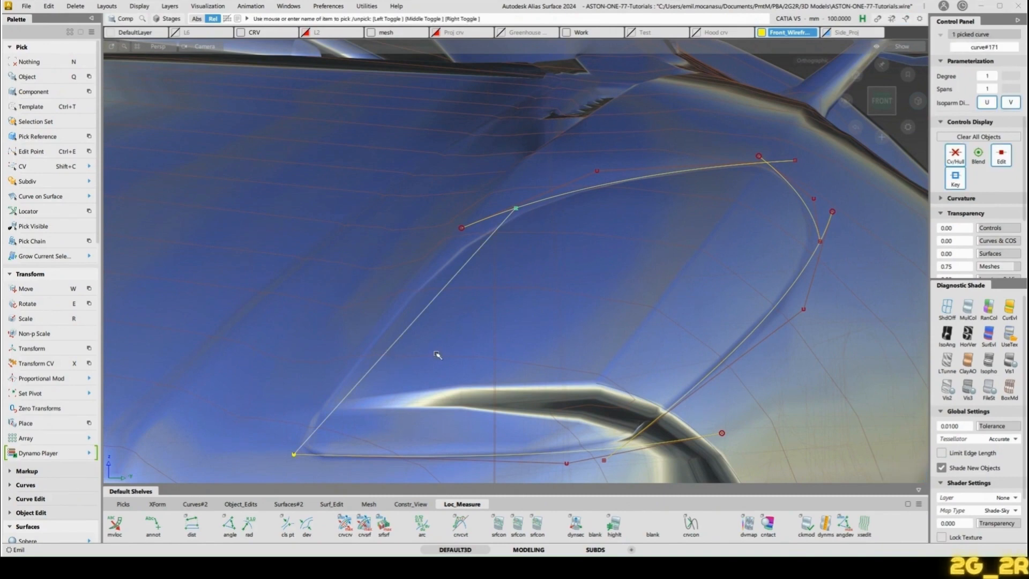
Step: Bow the new degree 2 curve along the headlight's inner edge with its middle CV and shift its lower end CV slightly inboard
{"action": "key", "text": "n"}
{"action": "key", "text": "shift+c"}
{"action": "left_click_drag", "start_coordinate": [398, 322], "coordinate": [422, 358]}
{"action": "key", "text": "w"}
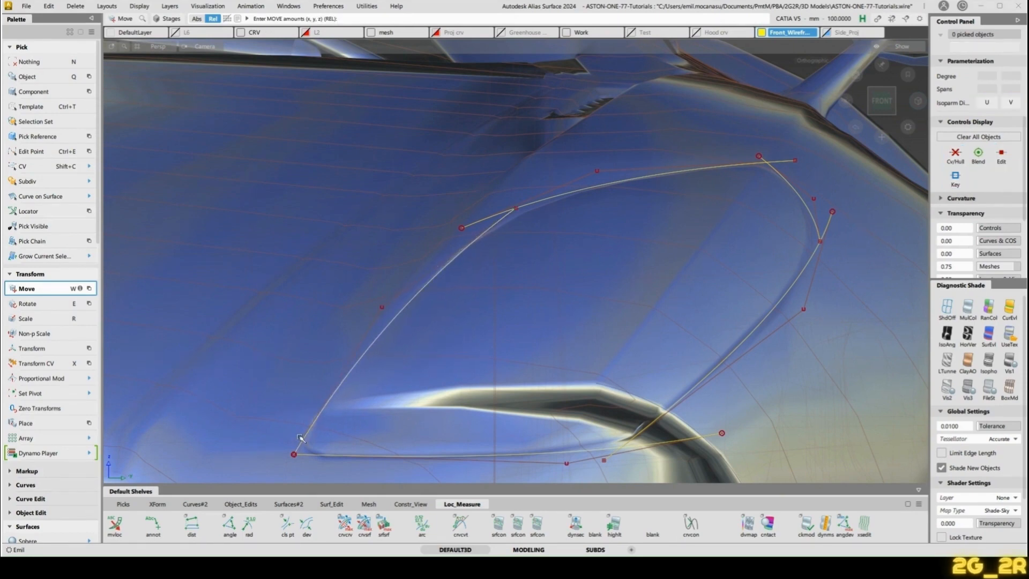
{"action": "key", "text": "shift+c"}
{"action": "key", "text": "w"}
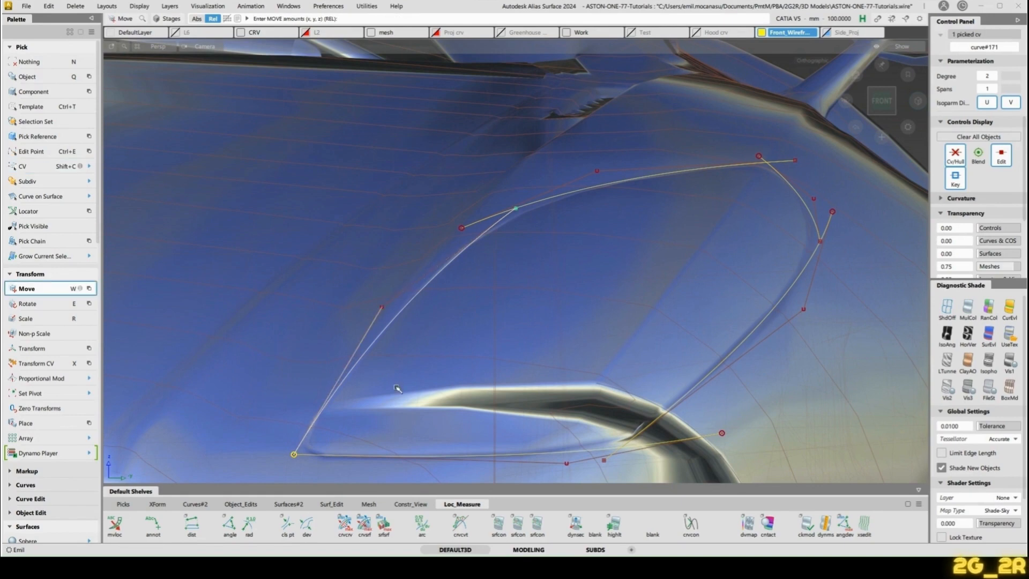
{"action": "middle_click_drag", "start_coordinate": [395, 389], "coordinate": [390, 389]}
{"action": "key", "text": "n"}
Step: Use Extend to shorten the overlapping headlight curves so their ends meet at the corners in a closed outline
{"action": "key", "text": "shift+e"}
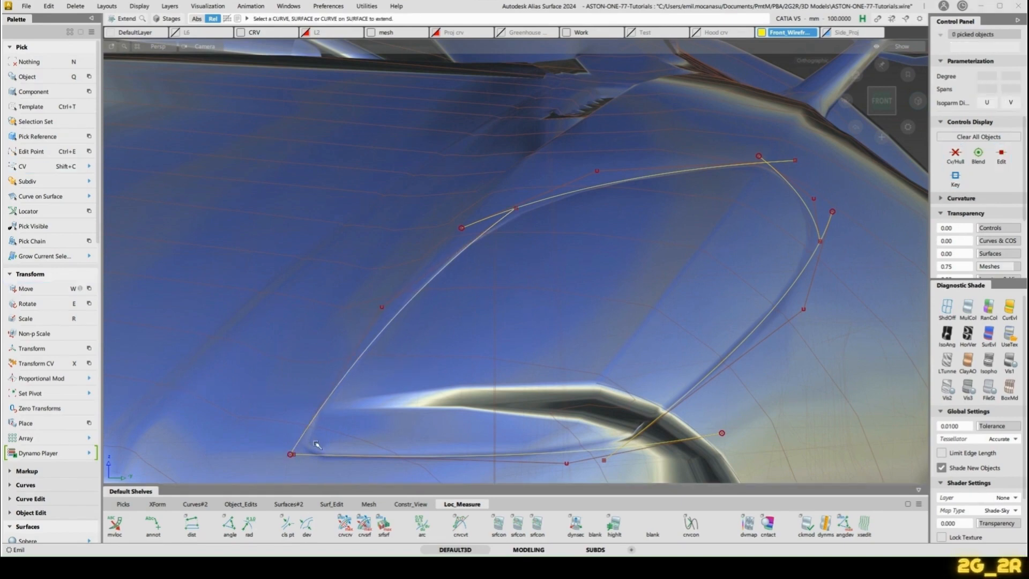
{"action": "left_click_drag", "start_coordinate": [317, 455], "coordinate": [290, 454]}
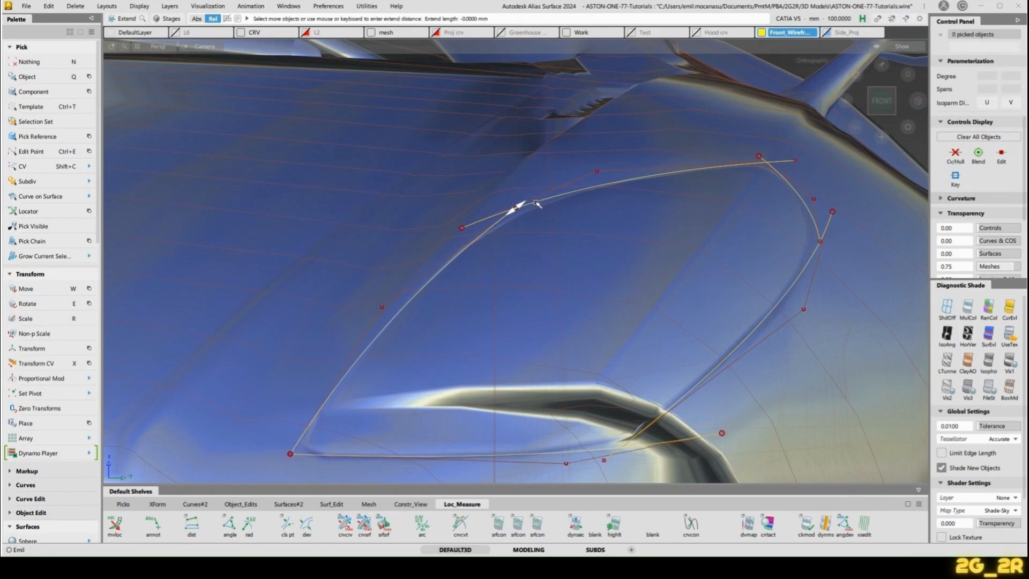
{"action": "left_click", "coordinate": [777, 169]}
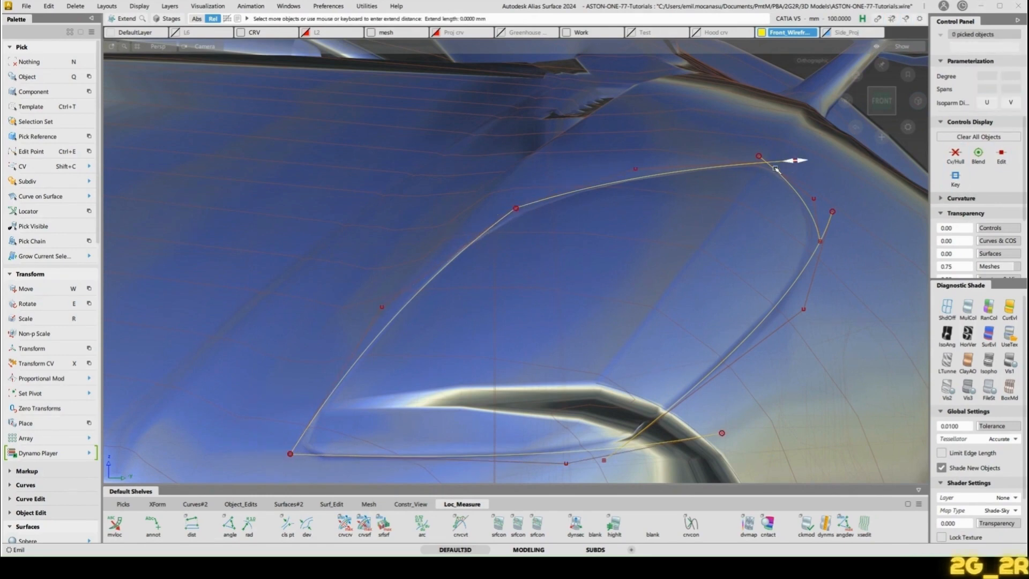
{"action": "right_click_drag", "start_coordinate": [833, 224], "coordinate": [657, 322], "text": "alt+shift"}
{"action": "middle_click_drag", "start_coordinate": [655, 375], "coordinate": [666, 340], "text": "alt+shift"}
{"action": "left_click_drag", "start_coordinate": [624, 352], "coordinate": [610, 350]}
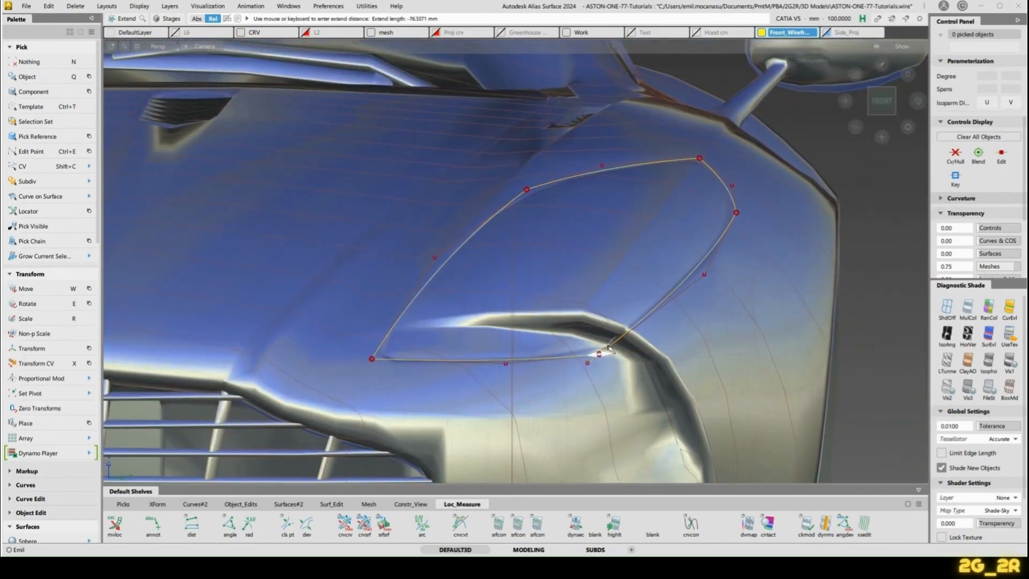
Step: Duplicate the curve along the bumper's lower side edge and move the copy about 93 mm down in Z to the splitter
{"action": "right_click_drag", "start_coordinate": [632, 198], "coordinate": [719, 285], "text": "alt+shift"}
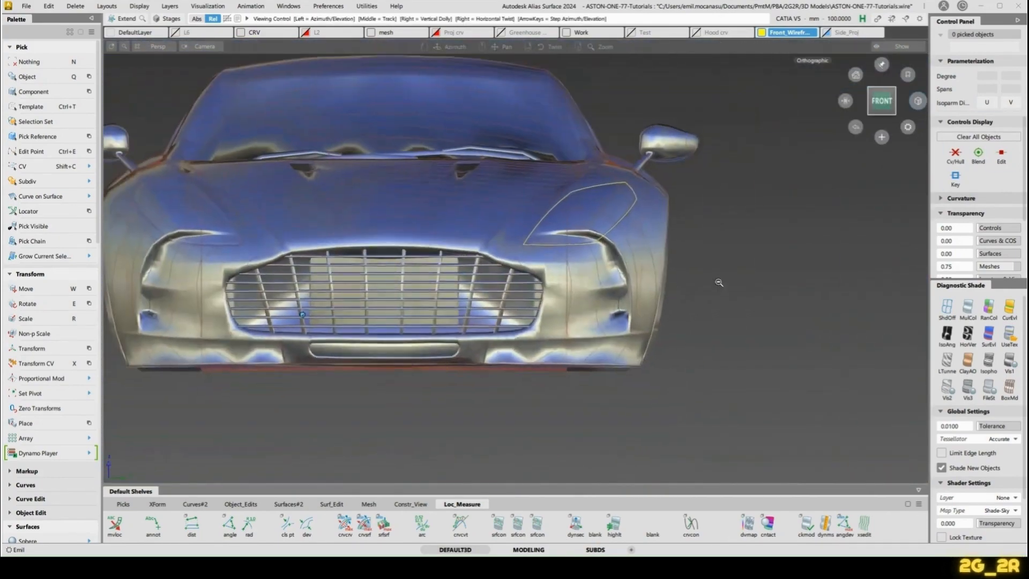
{"action": "middle_click_drag", "start_coordinate": [719, 285], "coordinate": [711, 322], "text": "alt+shift"}
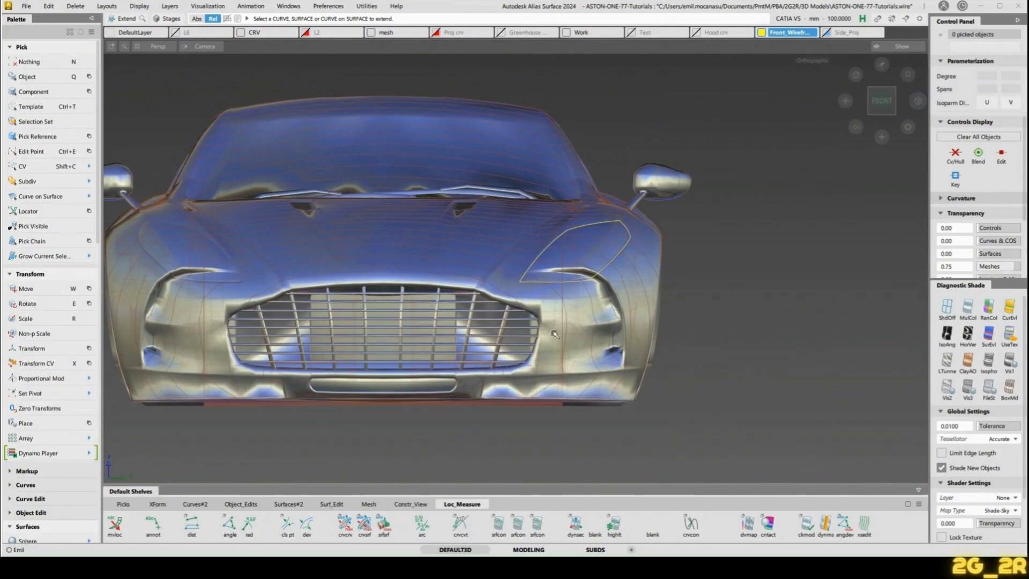
{"action": "middle_click_drag", "start_coordinate": [516, 356], "coordinate": [533, 328], "text": "alt+shift"}
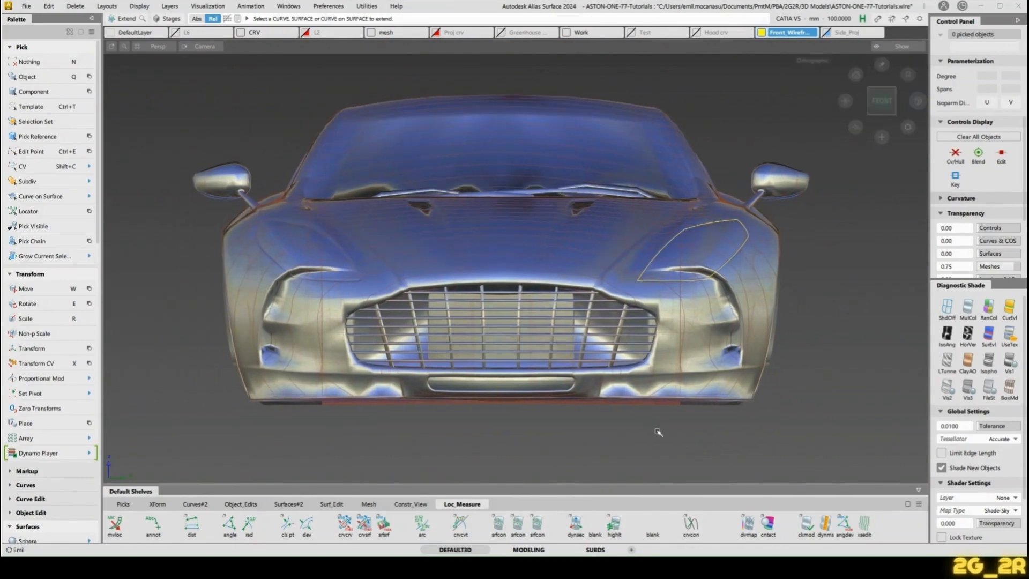
{"action": "middle_click_drag", "start_coordinate": [659, 432], "coordinate": [514, 394], "text": "alt+shift"}
{"action": "left_click_drag", "start_coordinate": [515, 394], "coordinate": [622, 395], "text": "alt+shift"}
{"action": "right_click_drag", "start_coordinate": [622, 395], "coordinate": [552, 365], "text": "alt+shift"}
{"action": "left_click_drag", "start_coordinate": [552, 364], "coordinate": [546, 332], "text": "alt+shift"}
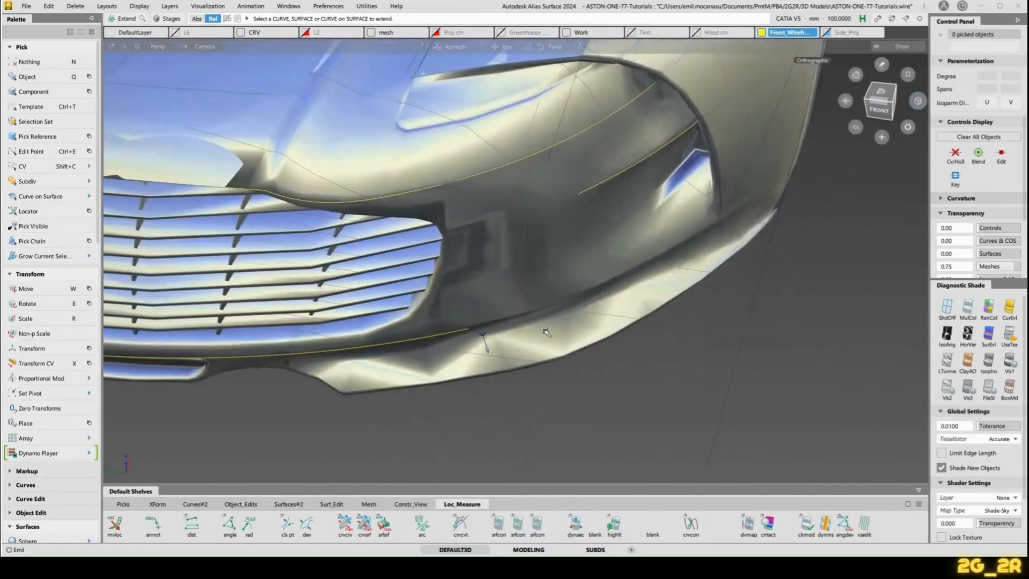
{"action": "middle_click_drag", "start_coordinate": [547, 332], "coordinate": [601, 325], "text": "alt+shift"}
{"action": "left_click_drag", "start_coordinate": [601, 324], "coordinate": [641, 330], "text": "ctrl+shift"}
{"action": "left_click", "coordinate": [592, 295]}
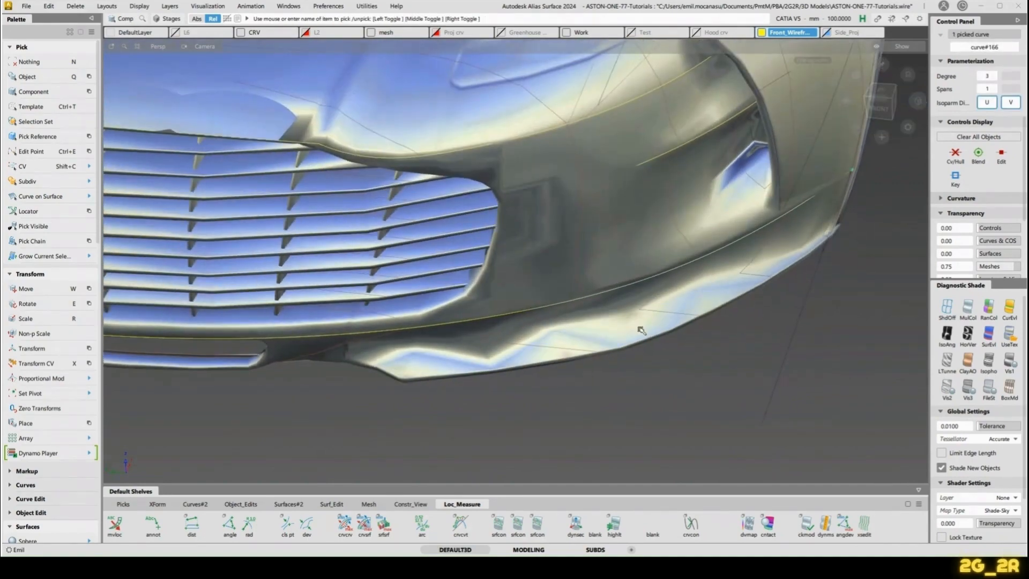
{"action": "key", "text": "ctrl+c"}
{"action": "key", "text": "ctrl+v"}
{"action": "key", "text": "w"}
{"action": "right_click_drag", "start_coordinate": [826, 277], "coordinate": [834, 341]}
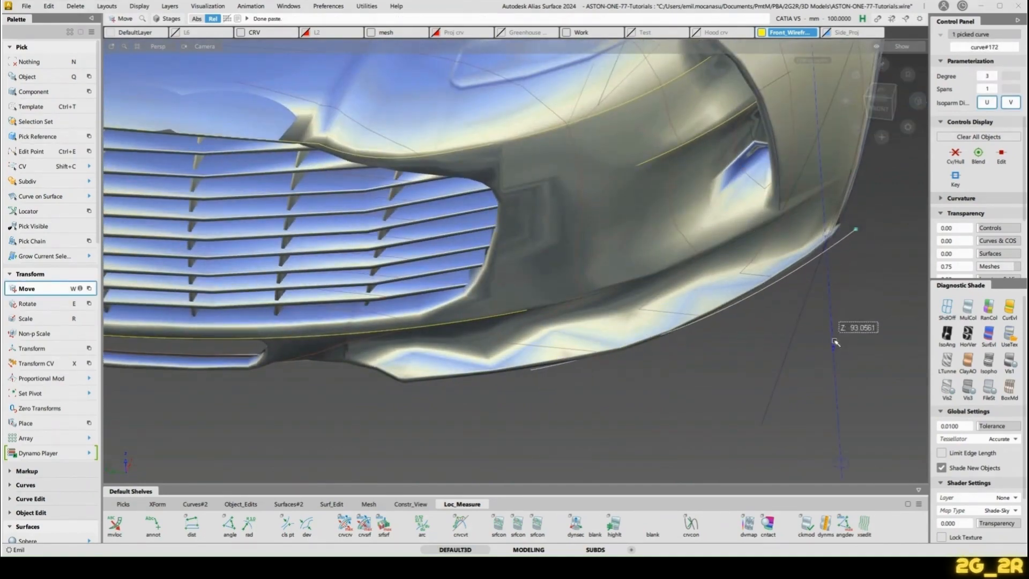
Step: Reposition the copied curve so its rear end meets the splitter's lower corner at the wheel arch
{"action": "left_click_drag", "start_coordinate": [835, 343], "coordinate": [555, 185], "text": "alt+shift"}
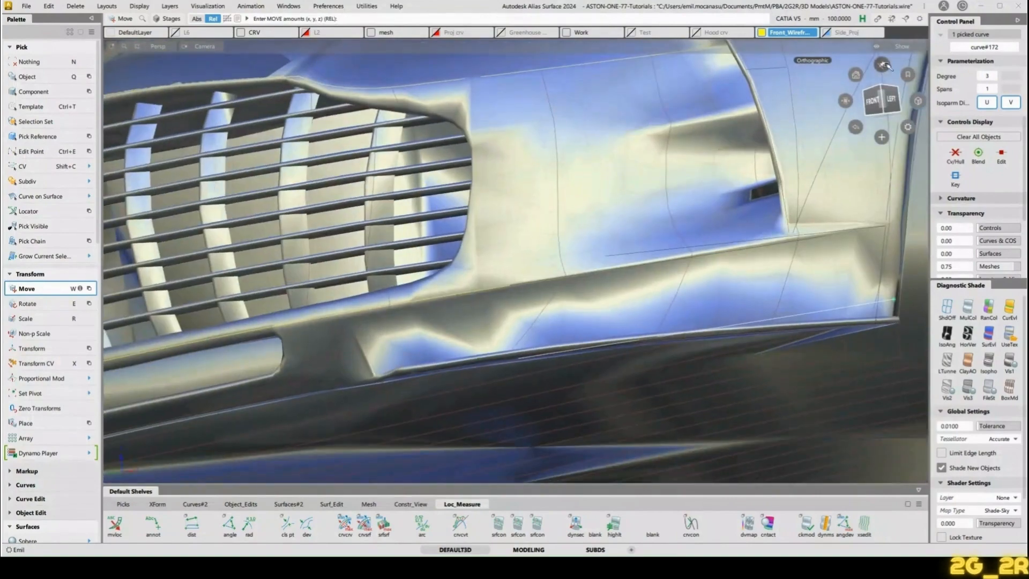
{"action": "left_click", "coordinate": [893, 98]}
{"action": "left_click", "coordinate": [892, 101]}
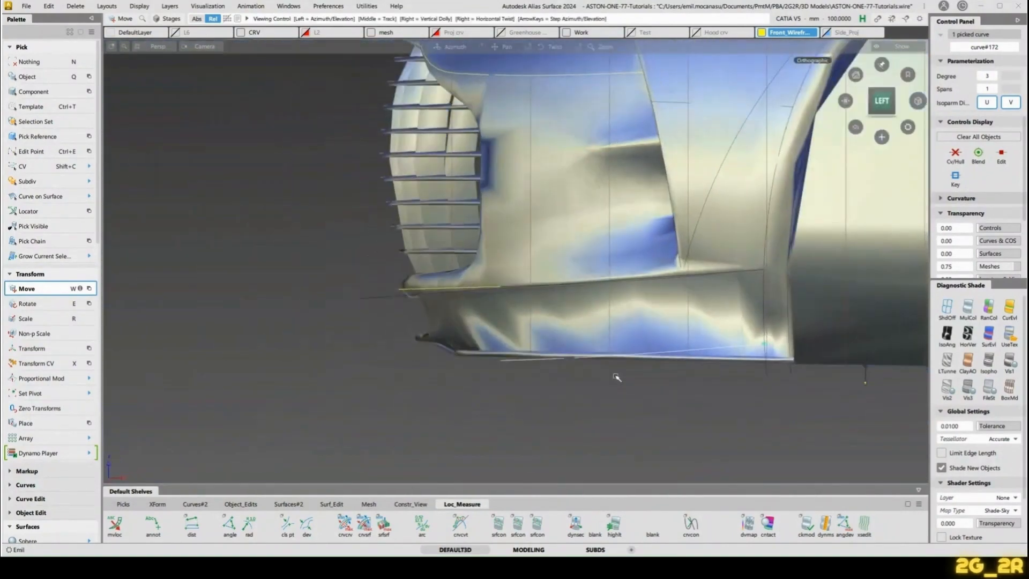
{"action": "middle_click_drag", "start_coordinate": [616, 377], "coordinate": [538, 343], "text": "alt+shift"}
{"action": "right_click_drag", "start_coordinate": [557, 257], "coordinate": [552, 349], "text": "alt+shift"}
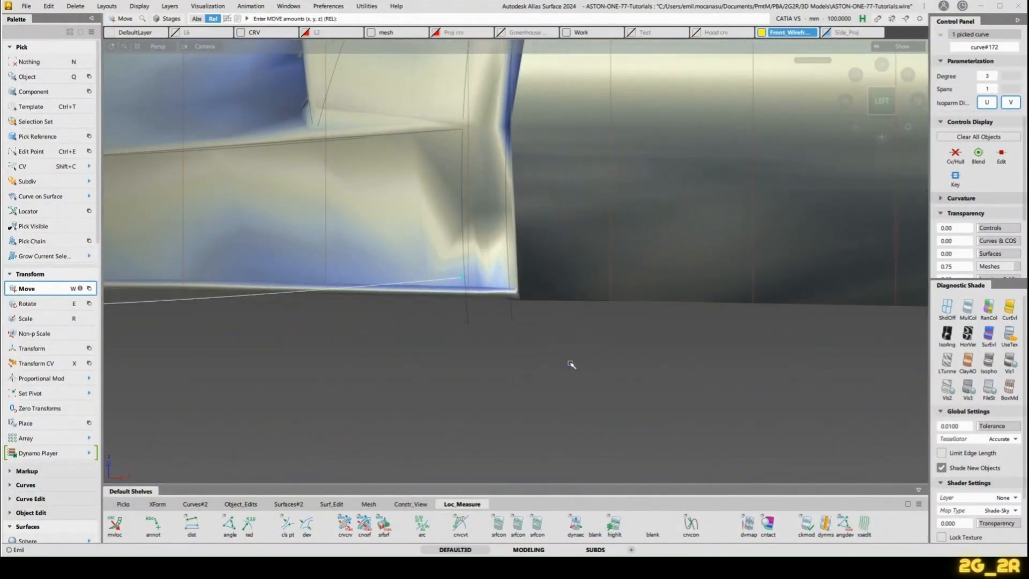
{"action": "left_click_drag", "start_coordinate": [509, 232], "coordinate": [408, 126], "text": "alt+shift"}
{"action": "left_click_drag", "start_coordinate": [490, 369], "coordinate": [120, 207], "text": "alt+shift"}
{"action": "left_click", "coordinate": [883, 102], "text": "alt+shift"}
{"action": "left_click_drag", "start_coordinate": [349, 270], "coordinate": [382, 250], "text": "alt+shift"}
{"action": "middle_click_drag", "start_coordinate": [382, 249], "coordinate": [610, 246], "text": "alt+shift"}
{"action": "left_click_drag", "start_coordinate": [611, 246], "coordinate": [638, 208], "text": "alt+shift"}
{"action": "middle_click_drag", "start_coordinate": [479, 268], "coordinate": [788, 267], "text": "alt+shift"}
{"action": "left_click_drag", "start_coordinate": [458, 303], "coordinate": [338, 339], "text": "alt+shift"}
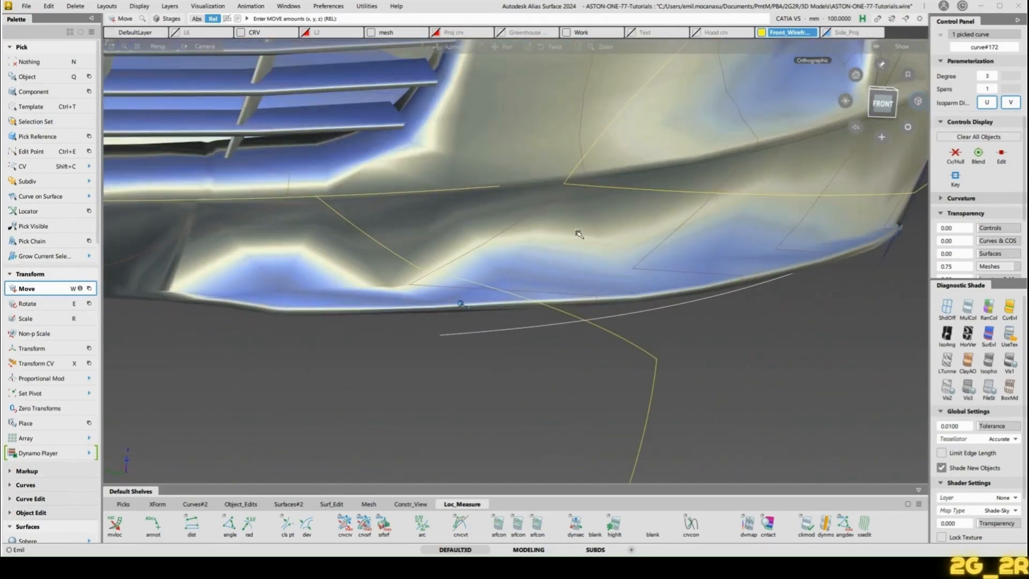
{"action": "left_click_drag", "start_coordinate": [579, 234], "coordinate": [520, 437], "text": "alt+shift"}
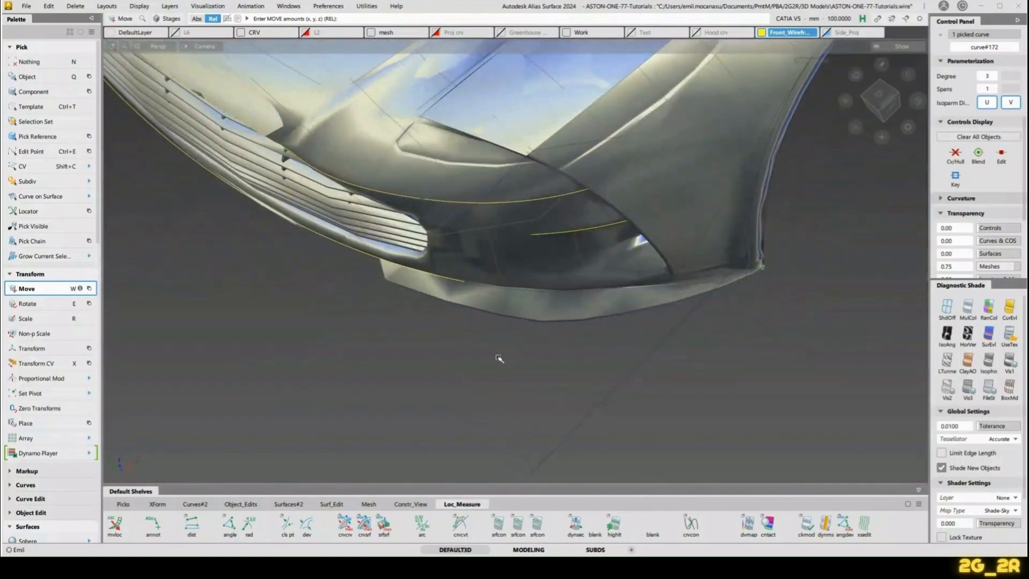
Step: Rotate the copied curve in left view to follow the slope of the splitter's bottom edge
{"action": "key", "text": "e"}
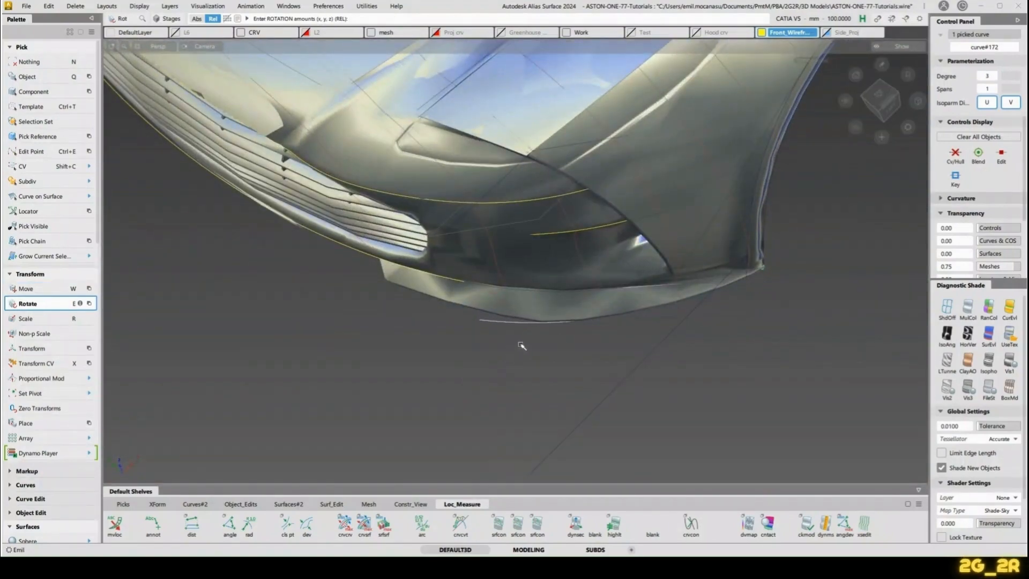
{"action": "left_click", "coordinate": [900, 103]}
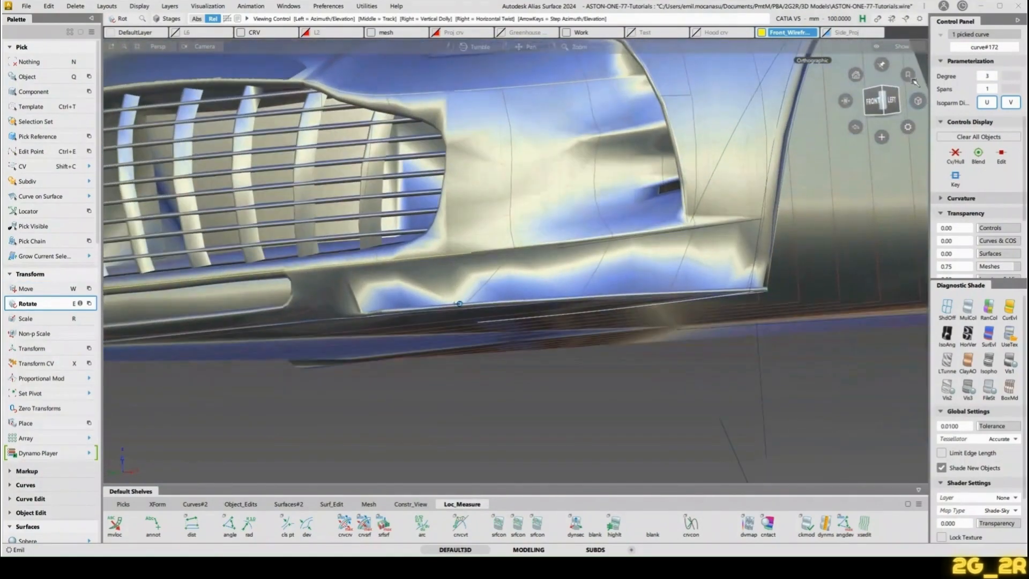
{"action": "left_click", "coordinate": [899, 99]}
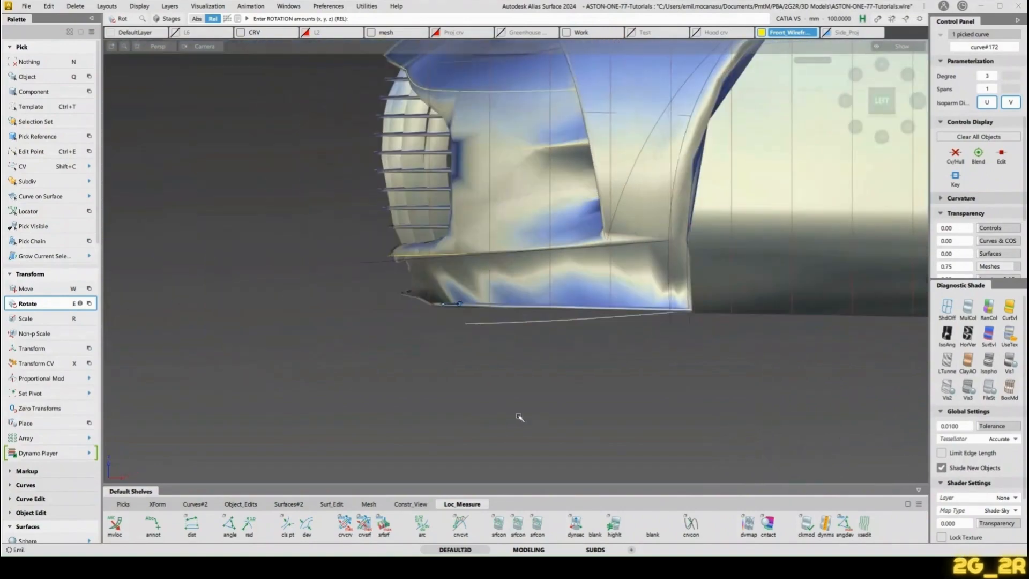
{"action": "middle_click_drag", "start_coordinate": [494, 416], "coordinate": [504, 411]}
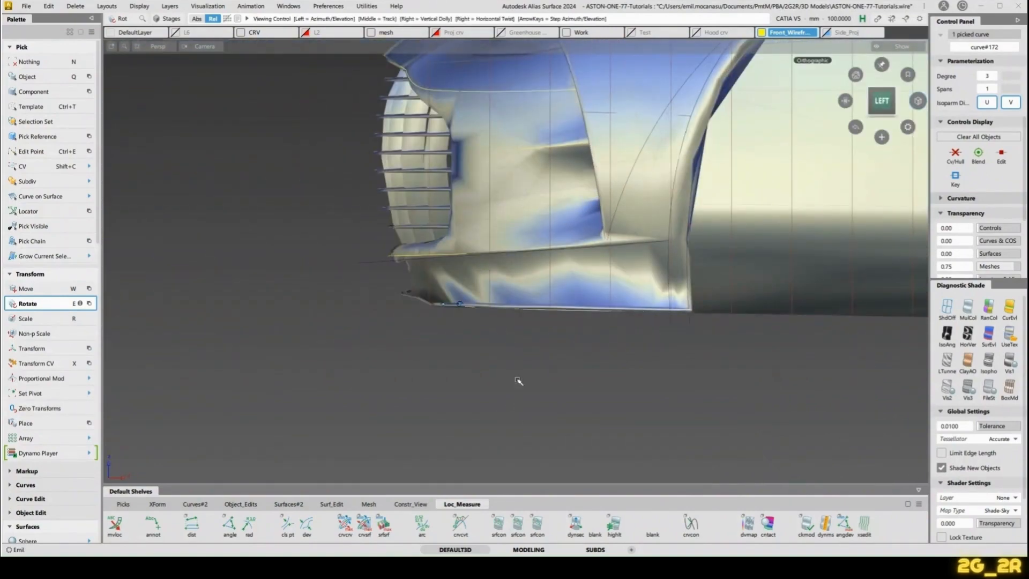
Step: Scale the splitter curve non-proportionally to about 0.89 in Y to fit the splitter's outline
{"action": "right_click_drag", "start_coordinate": [519, 382], "coordinate": [518, 345], "text": "alt+shift"}
{"action": "right_click_drag", "start_coordinate": [554, 298], "coordinate": [635, 294], "text": "alt+shift"}
{"action": "middle_click_drag", "start_coordinate": [635, 293], "coordinate": [553, 291], "text": "alt+shift"}
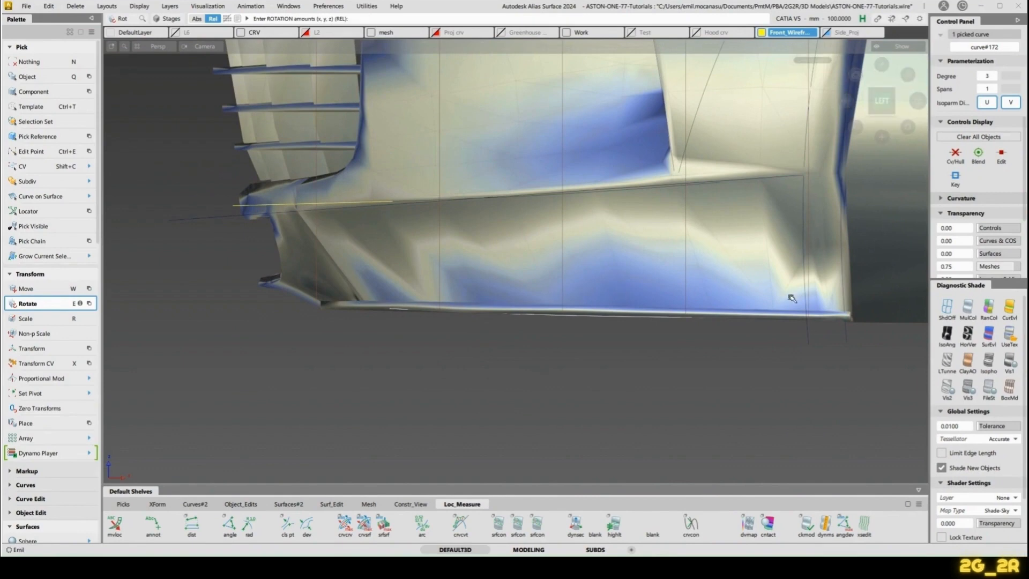
{"action": "middle_click_drag", "start_coordinate": [320, 307], "coordinate": [278, 290], "text": "alt+shift"}
{"action": "left_click_drag", "start_coordinate": [424, 279], "coordinate": [532, 340], "text": "alt+shift"}
{"action": "middle_click_drag", "start_coordinate": [547, 294], "coordinate": [473, 367], "text": "ctrl+shift"}
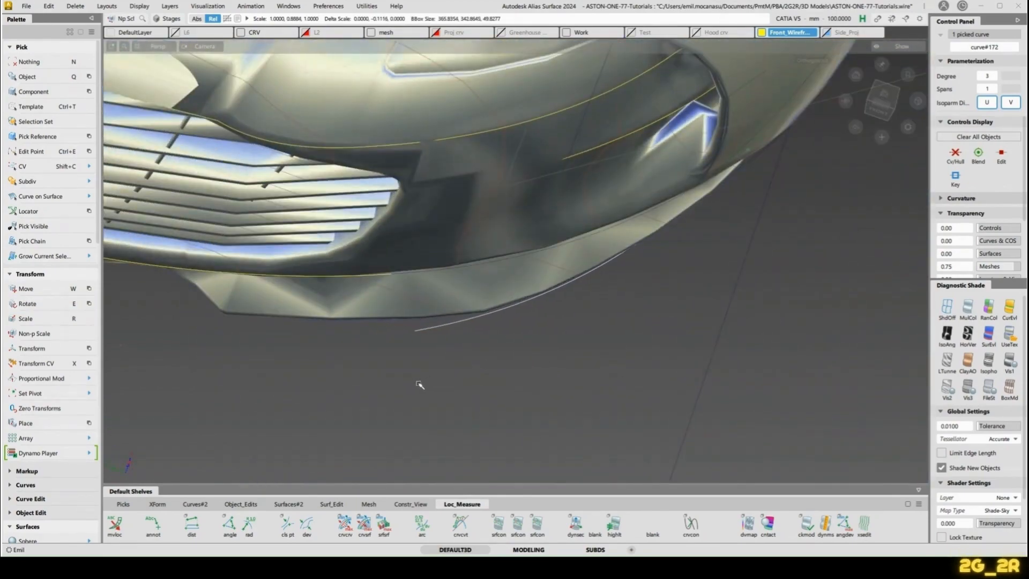
Step: Duplicate the centre curve below the grille and move the copy down to the splitter's bottom edge
{"action": "left_click_drag", "start_coordinate": [421, 382], "coordinate": [574, 263], "text": "alt+shift"}
{"action": "left_click_drag", "start_coordinate": [492, 288], "coordinate": [390, 334], "text": "ctrl+shift"}
{"action": "left_click", "coordinate": [399, 280]}
{"action": "middle_click_drag", "start_coordinate": [420, 350], "coordinate": [454, 340], "text": "alt+shift"}
{"action": "key", "text": "w"}
{"action": "left_click_drag", "start_coordinate": [462, 345], "coordinate": [466, 368]}
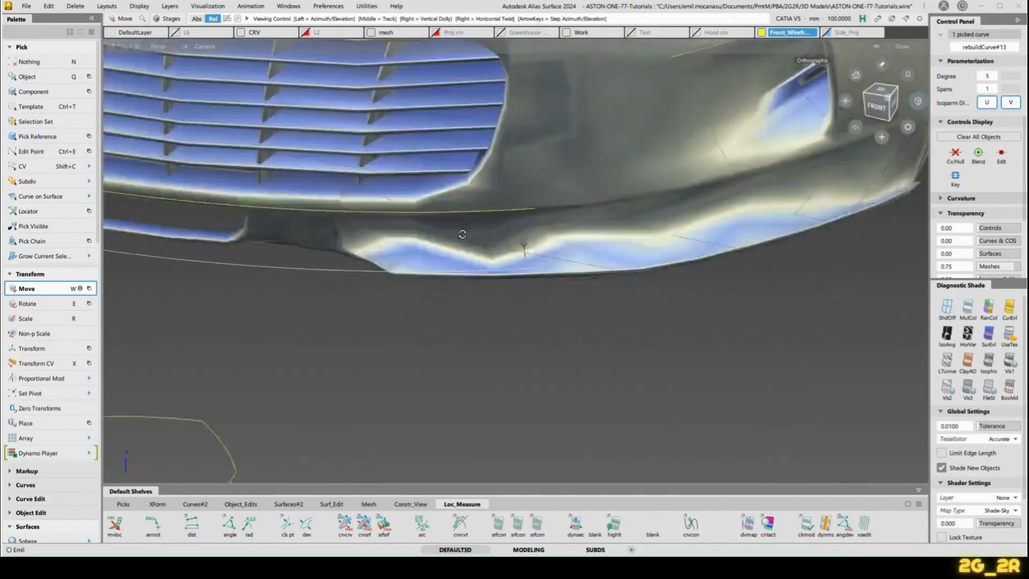
Step: Draw a straight edit-point line in left view along the splitter's bottom edge, from the wheel-arch corner forward past the nose
{"action": "left_click_drag", "start_coordinate": [462, 235], "coordinate": [327, 250], "text": "alt+shift"}
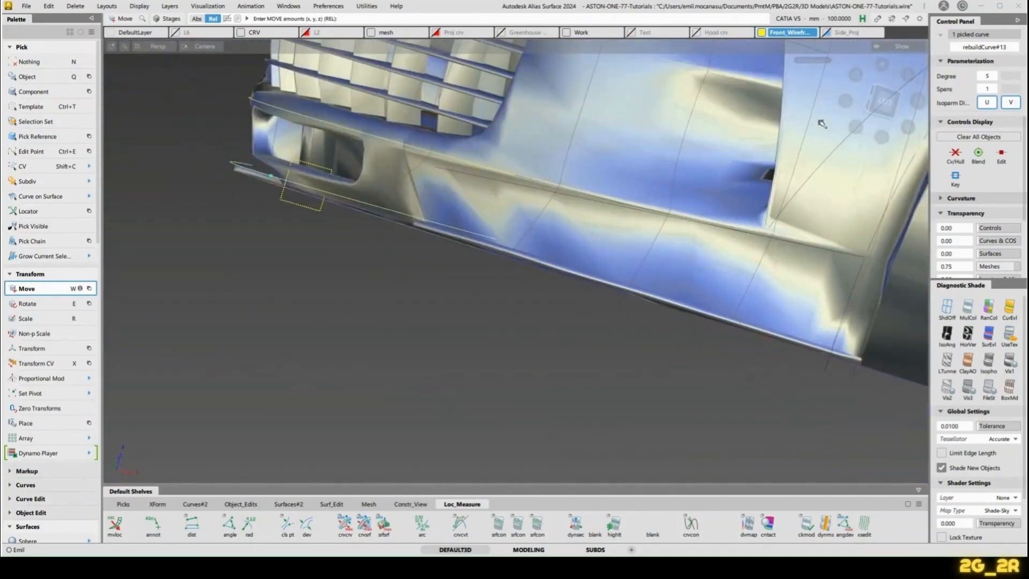
{"action": "left_click", "coordinate": [884, 102]}
{"action": "middle_click_drag", "start_coordinate": [681, 150], "coordinate": [576, 154], "text": "alt+shift"}
{"action": "right_click_drag", "start_coordinate": [577, 154], "coordinate": [581, 218], "text": "alt+shift"}
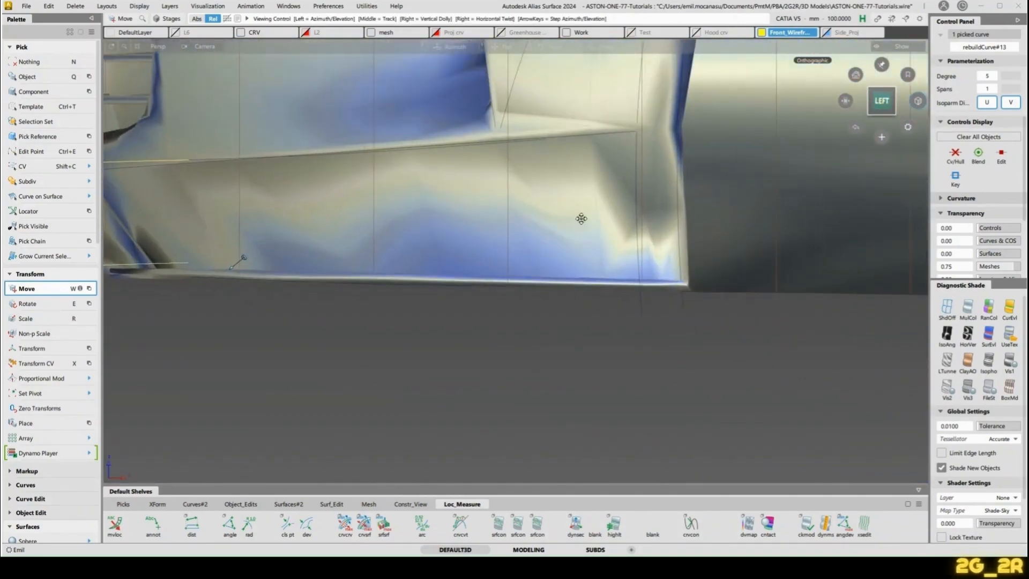
{"action": "middle_click_drag", "start_coordinate": [581, 218], "coordinate": [513, 221], "text": "alt+shift"}
{"action": "key", "text": "n"}
{"action": "key", "text": "c"}
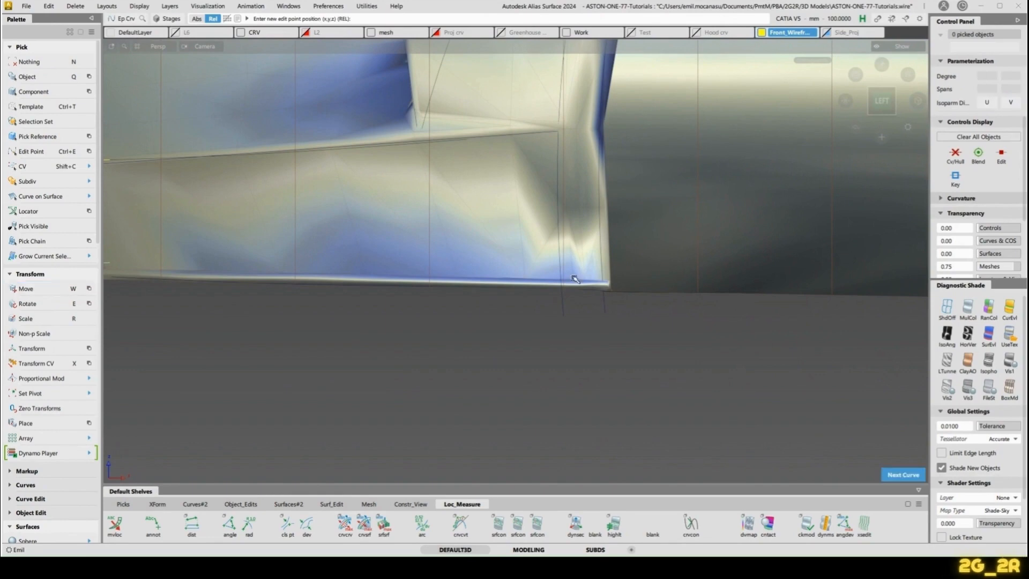
{"action": "left_click", "coordinate": [604, 299]}
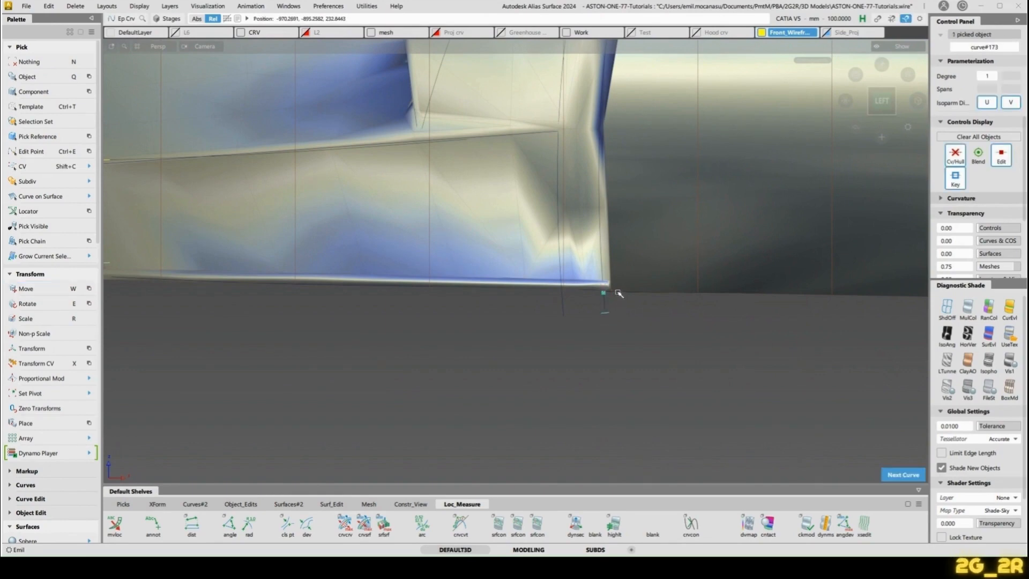
{"action": "middle_click_drag", "start_coordinate": [521, 161], "coordinate": [632, 161], "text": "alt+shift"}
{"action": "right_click_drag", "start_coordinate": [633, 161], "coordinate": [476, 236], "text": "alt+shift"}
{"action": "left_click_drag", "start_coordinate": [398, 212], "coordinate": [370, 232]}
{"action": "middle_click_drag", "start_coordinate": [581, 172], "coordinate": [506, 156], "text": "alt+shift"}
{"action": "right_click_drag", "start_coordinate": [506, 156], "coordinate": [528, 289], "text": "alt+shift"}
{"action": "middle_click_drag", "start_coordinate": [528, 288], "coordinate": [521, 298], "text": "alt+shift"}
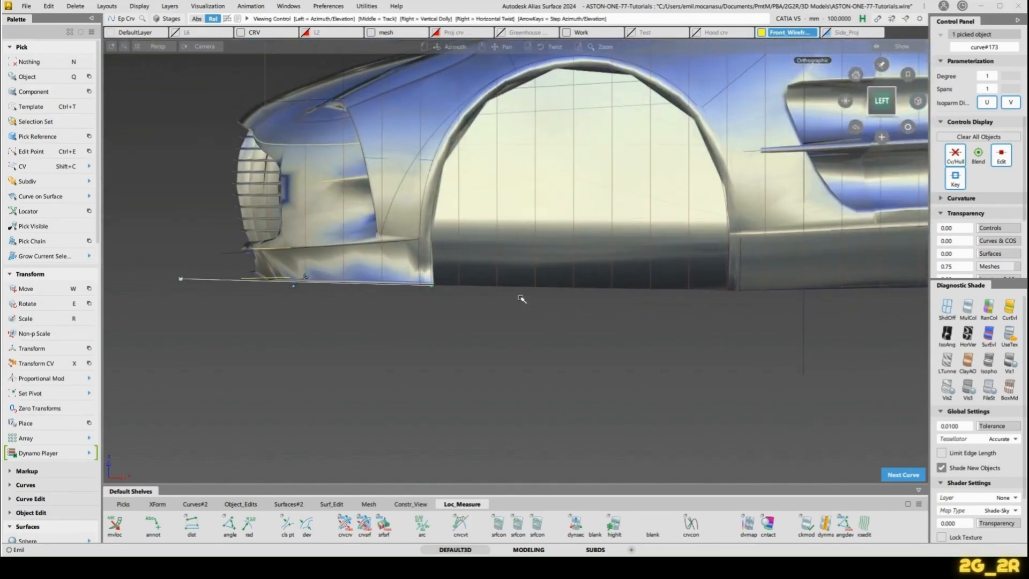
Step: Pick the new splitter line together with the sill curves behind the wheel arch and isolate them from the rest of the model
{"action": "left_click_drag", "start_coordinate": [665, 266], "coordinate": [722, 362], "text": "ctrl+shift"}
{"action": "left_click_drag", "start_coordinate": [770, 289], "coordinate": [768, 322]}
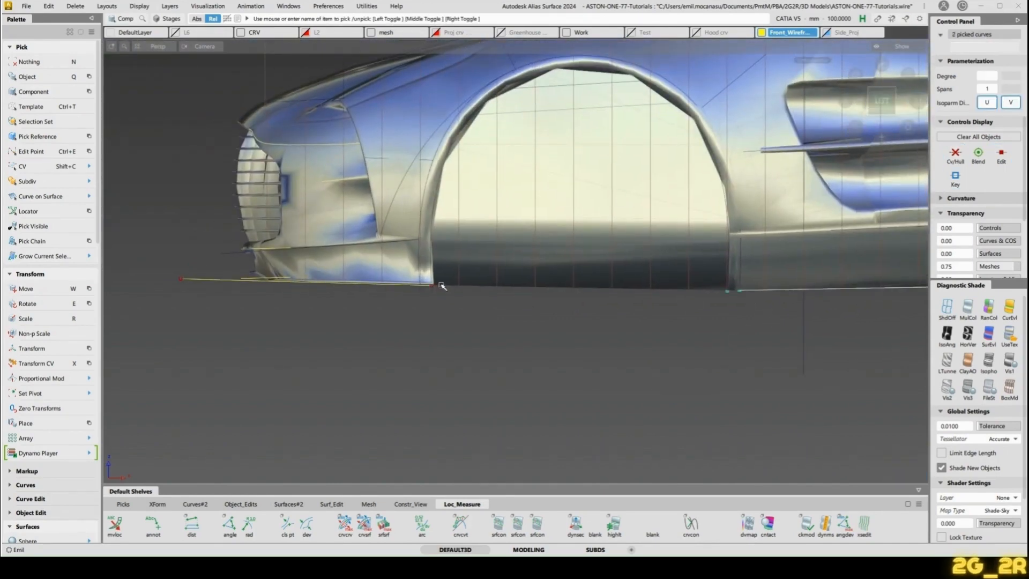
{"action": "key", "text": "alt+h"}
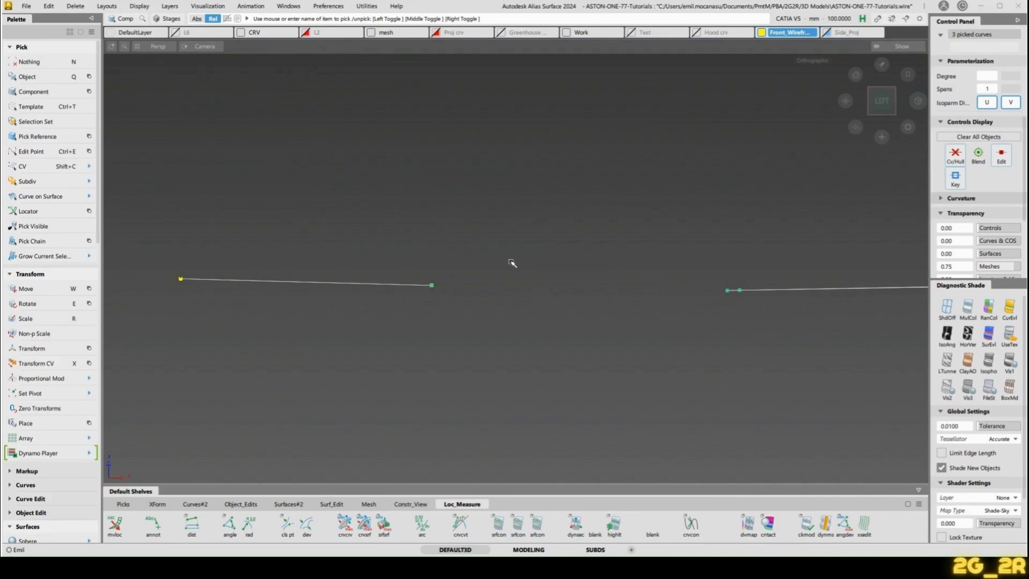
{"action": "left_click", "coordinate": [512, 263]}
Step: Move the splitter line's CVs onto the centre plane at Y 0 and draw a transverse edit-point line from its rear end past the wheel arch
{"action": "left_click_drag", "start_coordinate": [528, 321], "coordinate": [651, 366], "text": "alt+shift"}
{"action": "middle_click_drag", "start_coordinate": [595, 319], "coordinate": [696, 342], "text": "alt+shift"}
{"action": "left_click_drag", "start_coordinate": [696, 343], "coordinate": [621, 321], "text": "ctrl+shift"}
{"action": "left_click_drag", "start_coordinate": [429, 251], "coordinate": [652, 442]}
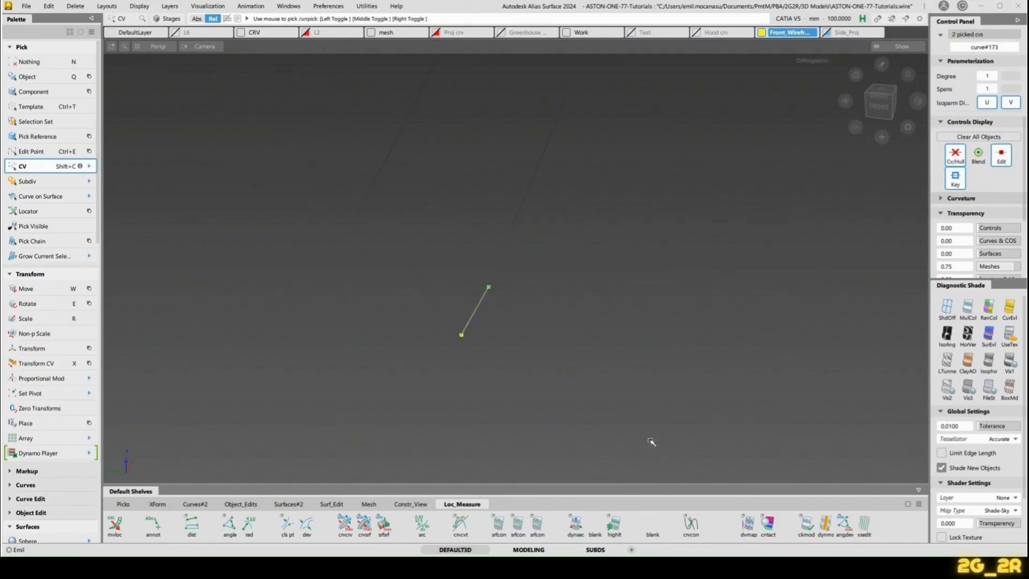
{"action": "key", "text": "w"}
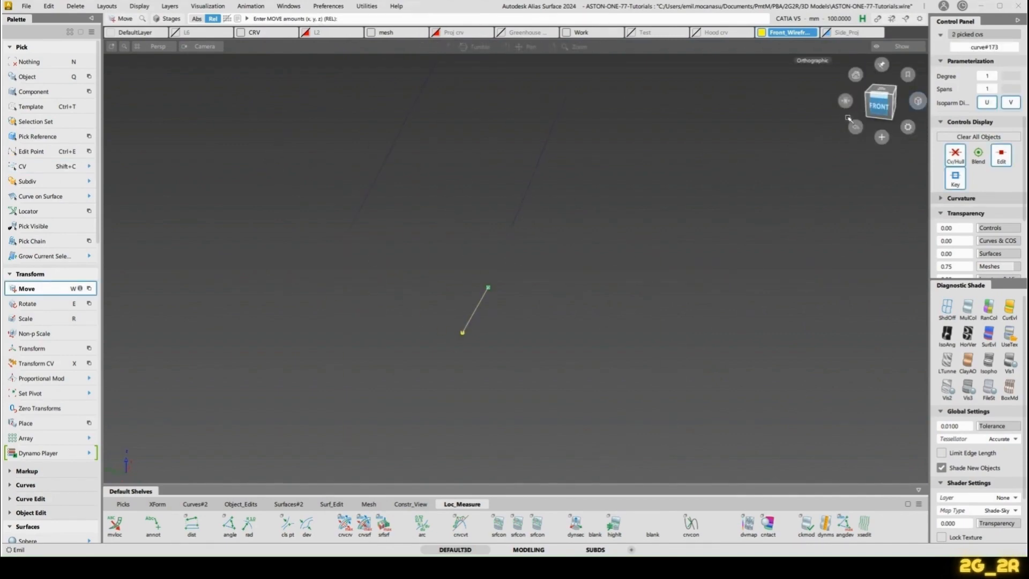
{"action": "middle_click_drag", "start_coordinate": [480, 216], "coordinate": [553, 216], "text": "alt+shift"}
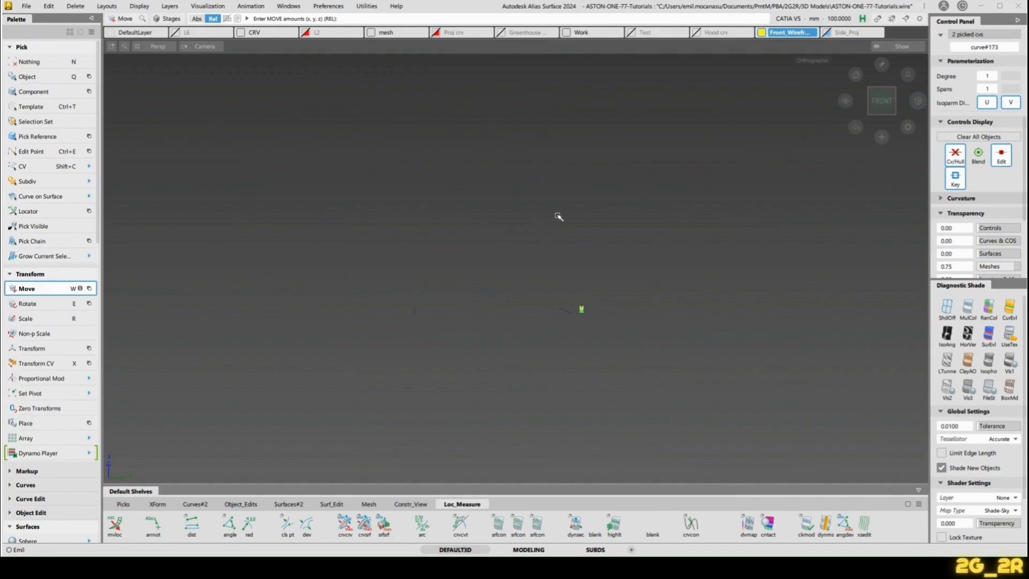
{"action": "key", "text": "g"}
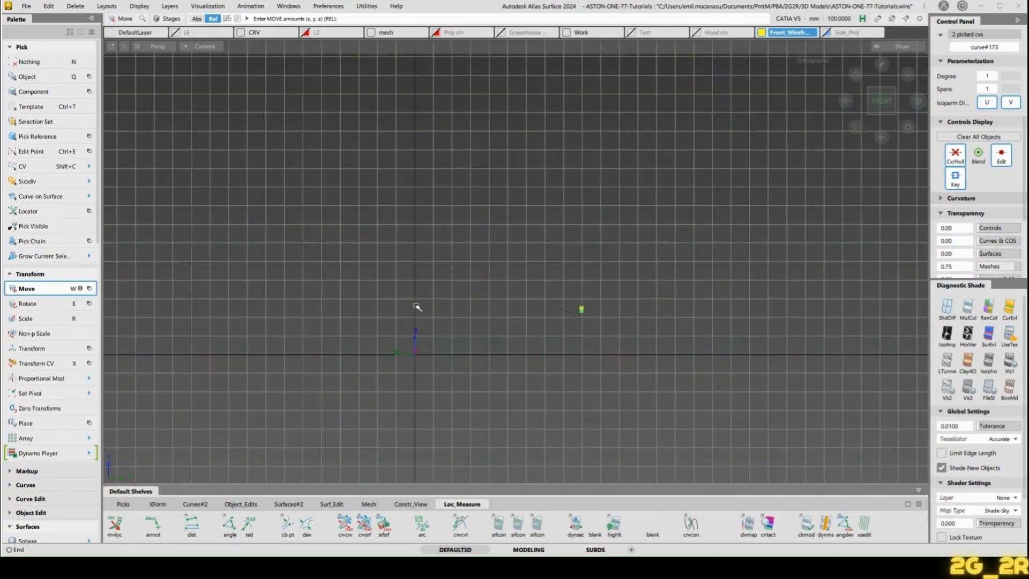
{"action": "left_click_drag", "start_coordinate": [417, 310], "coordinate": [536, 335], "text": "alt+shift"}
{"action": "key", "text": "n"}
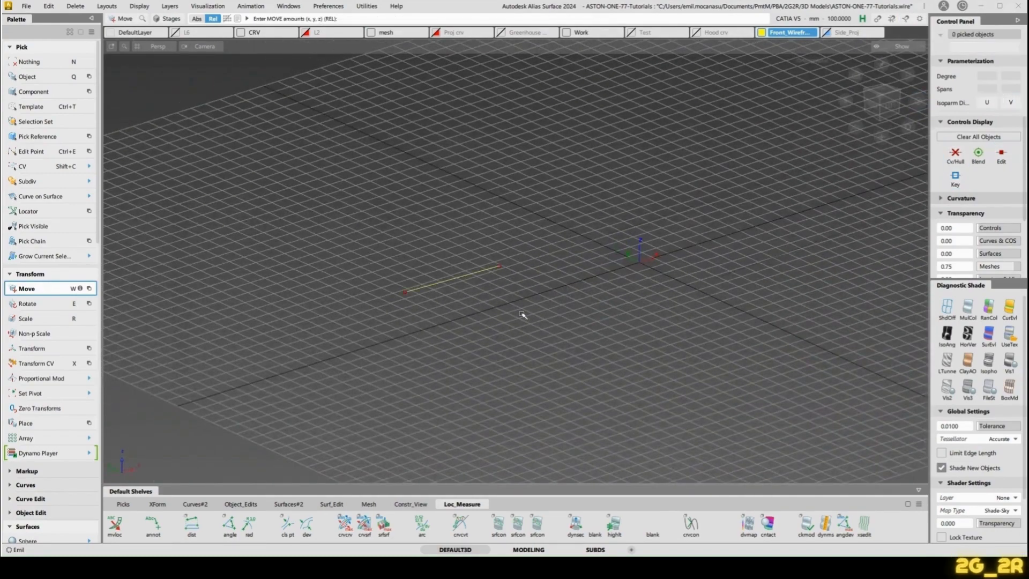
{"action": "middle_click_drag", "start_coordinate": [517, 294], "coordinate": [584, 337], "text": "ctrl+shift"}
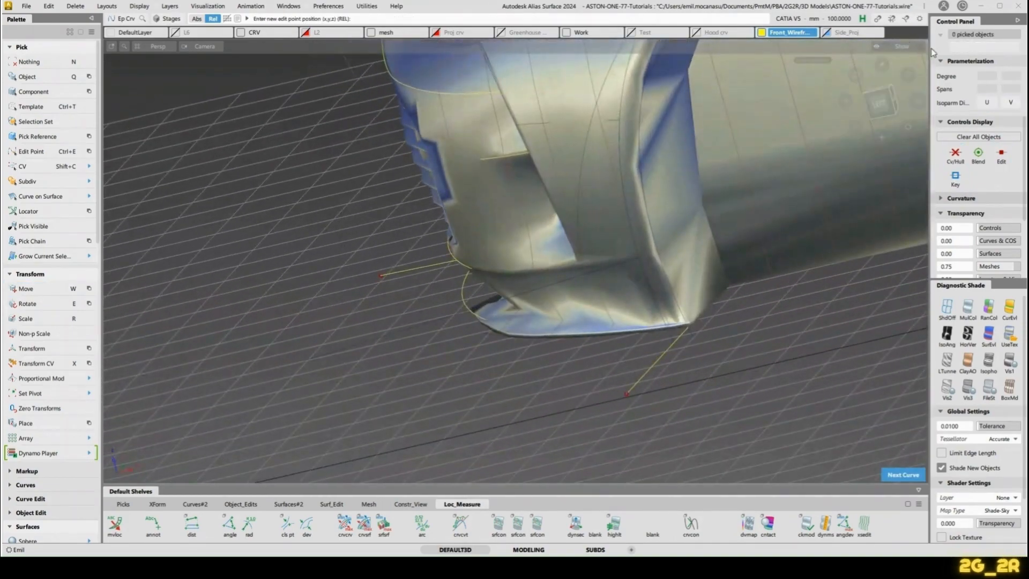
Step: Stretch the centre-plane line slightly in Z at its front end so it follows the splitter's bottom edge in left view
{"action": "left_click", "coordinate": [880, 105]}
{"action": "right_click_drag", "start_coordinate": [712, 248], "coordinate": [598, 275], "text": "alt+shift"}
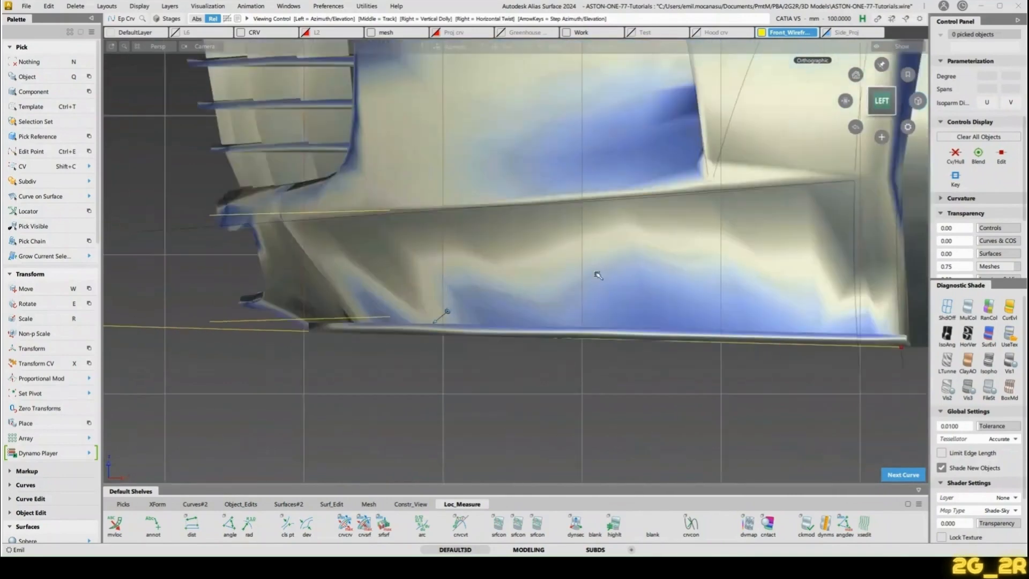
{"action": "middle_click_drag", "start_coordinate": [598, 275], "coordinate": [745, 230], "text": "alt+shift"}
{"action": "middle_click_drag", "start_coordinate": [712, 266], "coordinate": [768, 264], "text": "alt+shift"}
{"action": "middle_click_drag", "start_coordinate": [293, 275], "coordinate": [388, 301], "text": "ctrl+shift"}
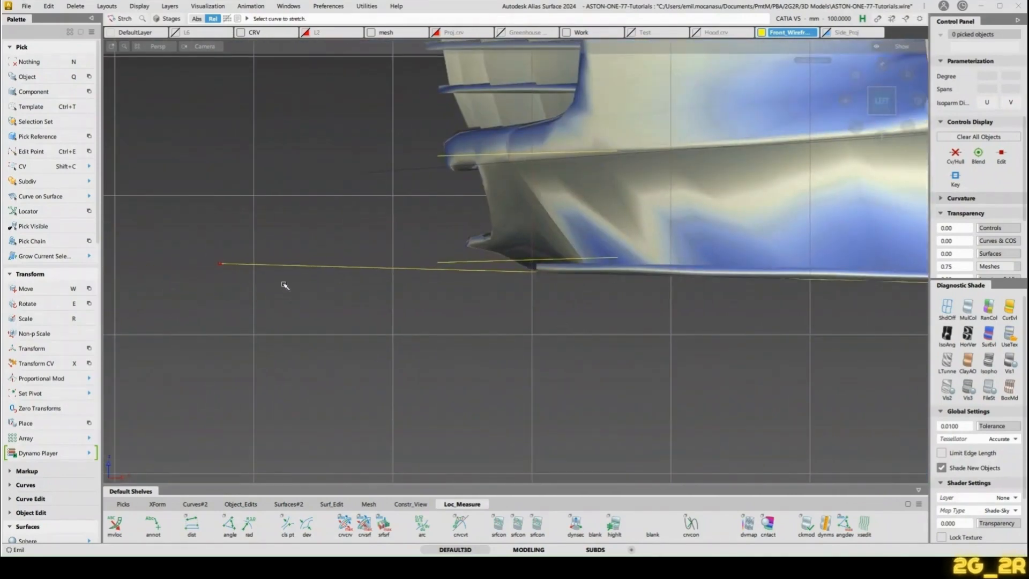
{"action": "left_click", "coordinate": [283, 266]}
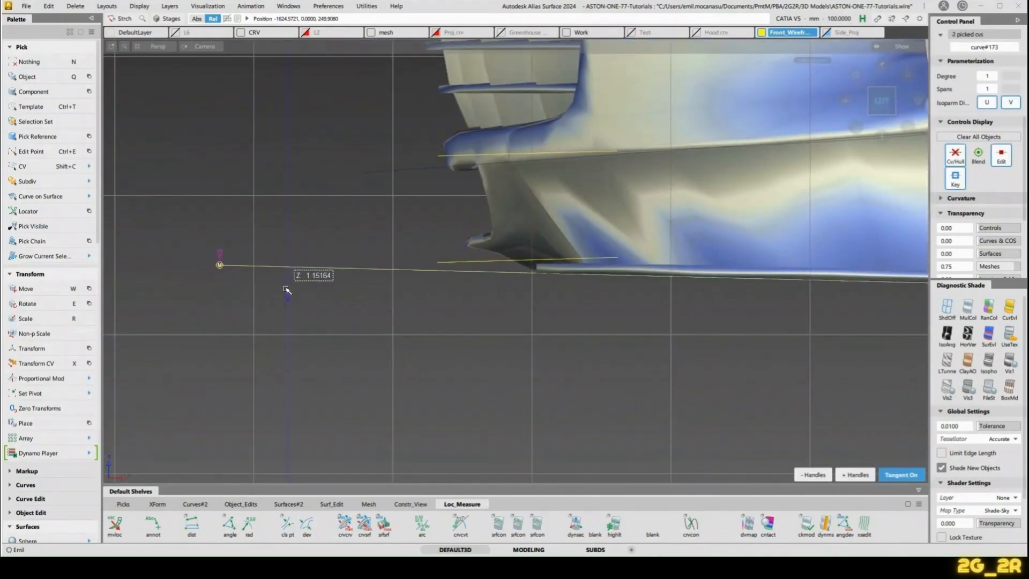
{"action": "right_click_drag", "start_coordinate": [295, 284], "coordinate": [250, 322], "text": "alt+shift"}
{"action": "middle_click_drag", "start_coordinate": [250, 322], "coordinate": [240, 321], "text": "alt+shift"}
{"action": "left_click", "coordinate": [467, 291]}
{"action": "left_click_drag", "start_coordinate": [467, 291], "coordinate": [386, 298], "text": "alt+shift"}
{"action": "middle_click_drag", "start_coordinate": [385, 297], "coordinate": [658, 323], "text": "alt+shift"}
{"action": "left_click_drag", "start_coordinate": [659, 322], "coordinate": [571, 234], "text": "alt+shift"}
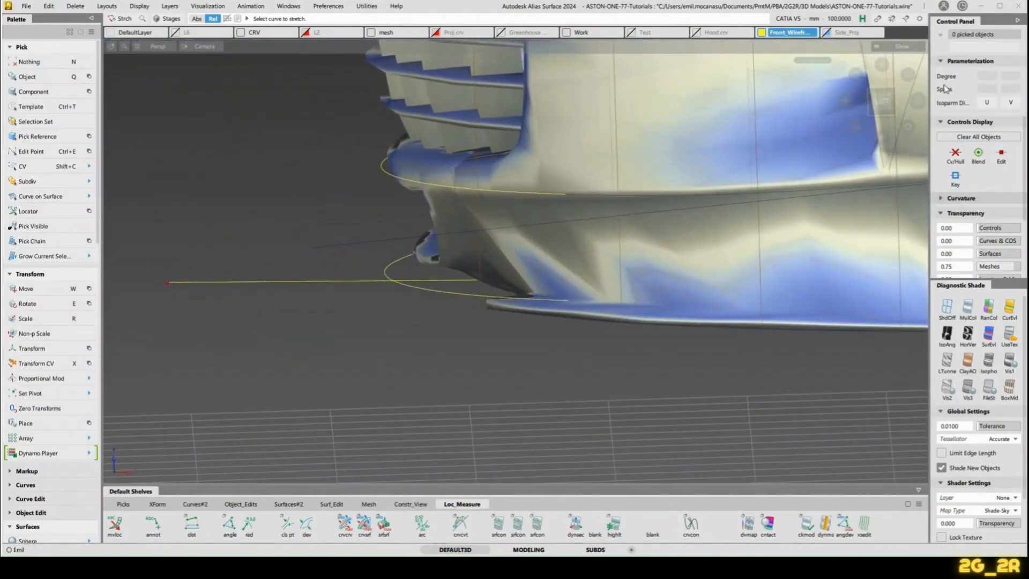
Step: Apply the symmetric modeling constraint to the degree 5 splitter curve beneath the grille
{"action": "left_click", "coordinate": [881, 107]}
{"action": "left_click_drag", "start_coordinate": [595, 370], "coordinate": [607, 321], "text": "alt+shift"}
{"action": "left_click_drag", "start_coordinate": [527, 257], "coordinate": [540, 303], "text": "alt+shift"}
{"action": "left_click", "coordinate": [592, 307]}
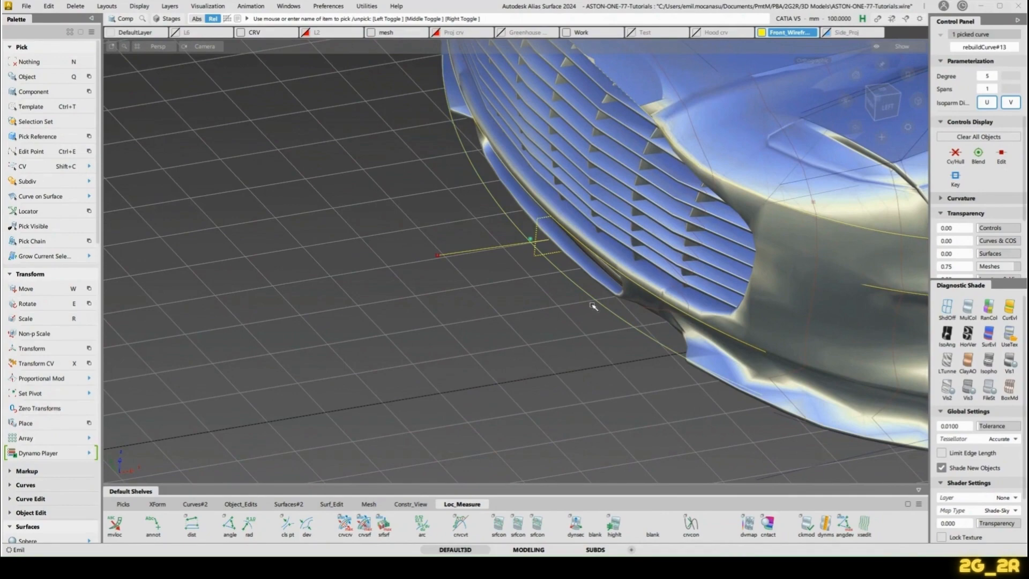
{"action": "middle_click_drag", "start_coordinate": [462, 172], "coordinate": [515, 258], "text": "alt+shift"}
{"action": "left_click_drag", "start_coordinate": [593, 287], "coordinate": [673, 330], "text": "alt+shift"}
{"action": "right_click_drag", "start_coordinate": [673, 330], "coordinate": [643, 291], "text": "alt+shift"}
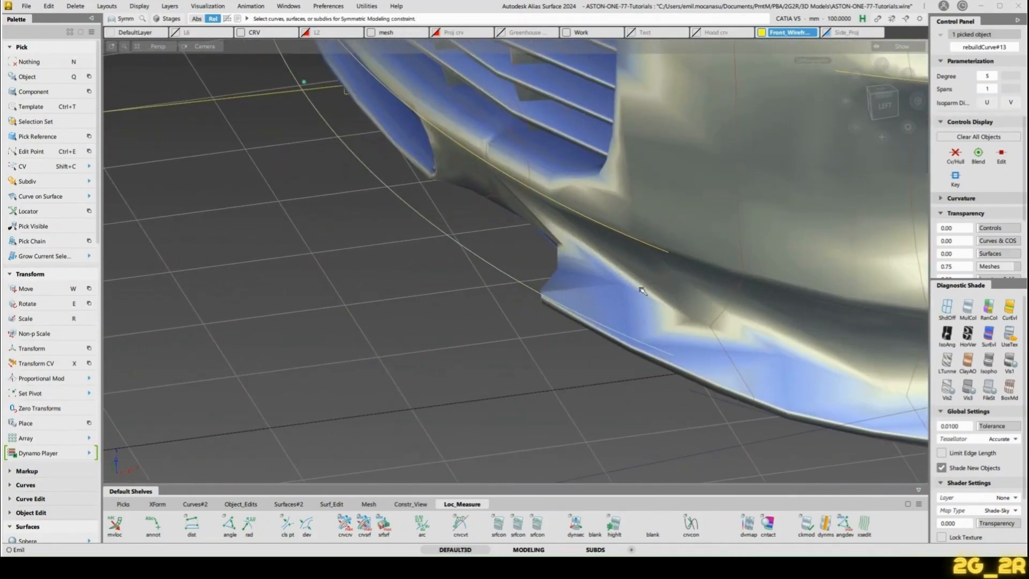
{"action": "left_click_drag", "start_coordinate": [390, 185], "coordinate": [568, 360], "text": "alt+shift"}
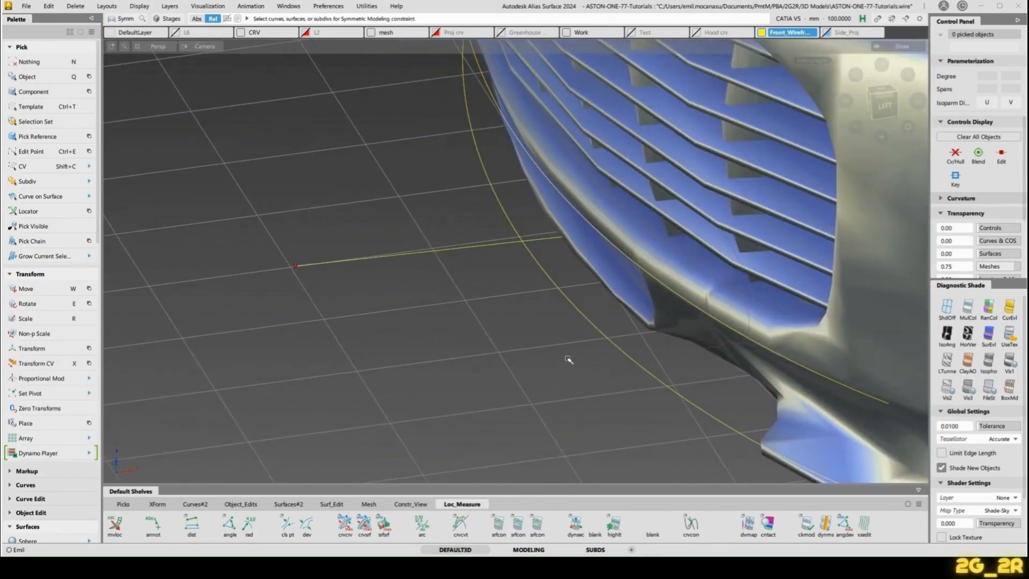
Step: Set the splitter curve's pivot at its foremost point on the centre plane
{"action": "left_click", "coordinate": [591, 317]}
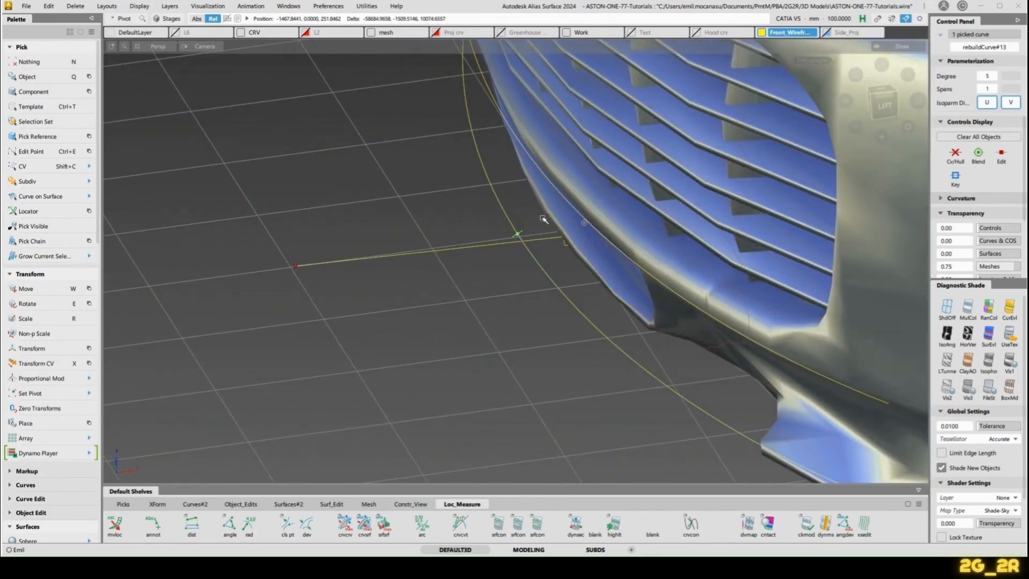
{"action": "left_click_drag", "start_coordinate": [879, 106], "coordinate": [793, 215], "text": "alt+shift"}
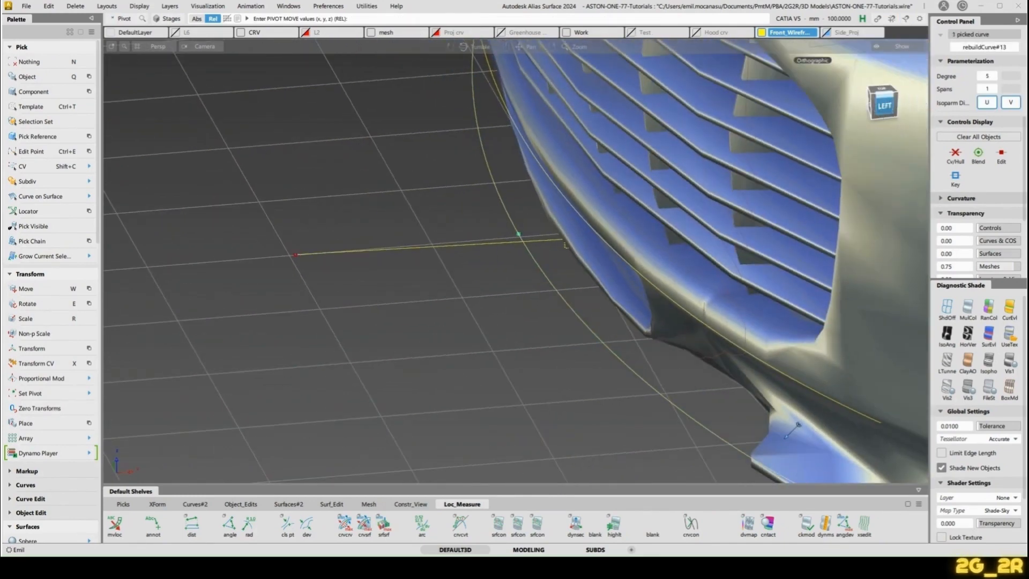
{"action": "left_click", "coordinate": [884, 105], "text": "alt+shift"}
{"action": "middle_click_drag", "start_coordinate": [638, 344], "coordinate": [560, 228], "text": "alt+shift"}
{"action": "right_click_drag", "start_coordinate": [627, 374], "coordinate": [721, 295], "text": "alt+shift"}
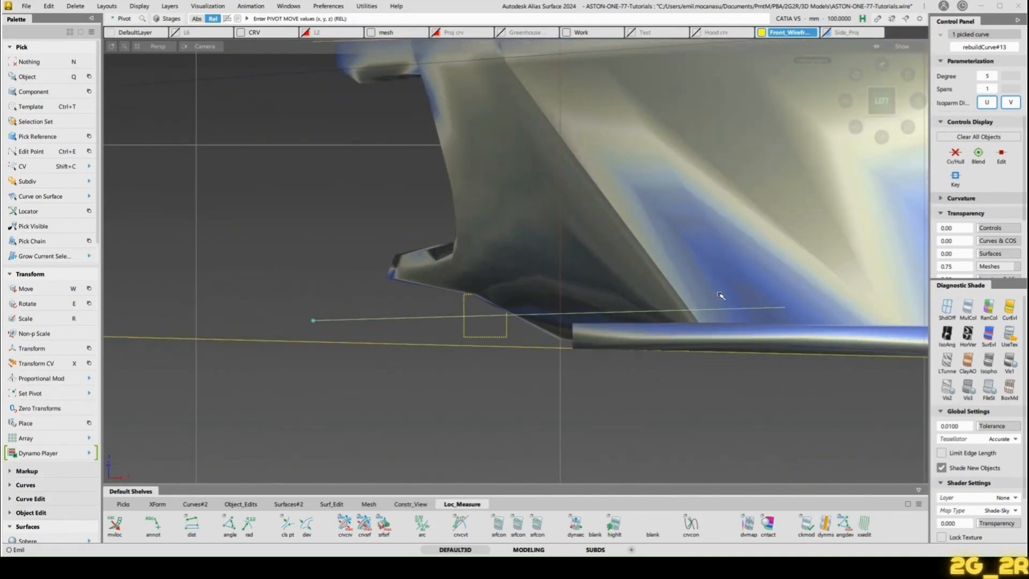
{"action": "key", "text": "w"}
{"action": "right_click_drag", "start_coordinate": [551, 257], "coordinate": [547, 372], "text": "alt+shift"}
{"action": "key", "text": "Escape"}
Step: Pick the adjoining side edge curve together with the splitter curve and isolate both in left view
{"action": "left_click_drag", "start_coordinate": [672, 299], "coordinate": [654, 374], "text": "alt+shift"}
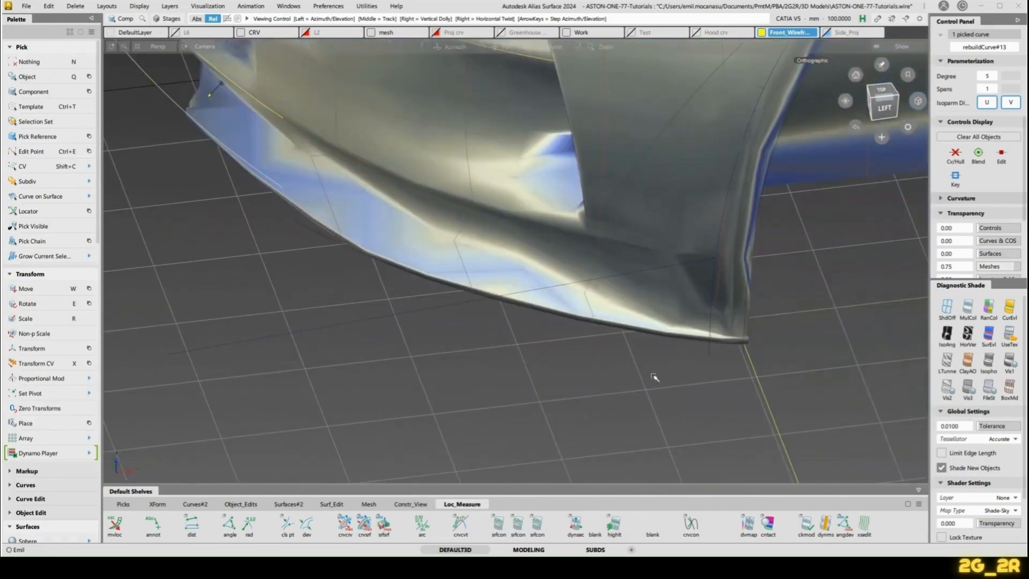
{"action": "left_click", "coordinate": [372, 252]}
{"action": "left_click_drag", "start_coordinate": [372, 252], "coordinate": [466, 273], "text": "alt+shift"}
{"action": "left_click_drag", "start_coordinate": [633, 316], "coordinate": [699, 298], "text": "alt+shift"}
{"action": "left_click", "coordinate": [881, 103]}
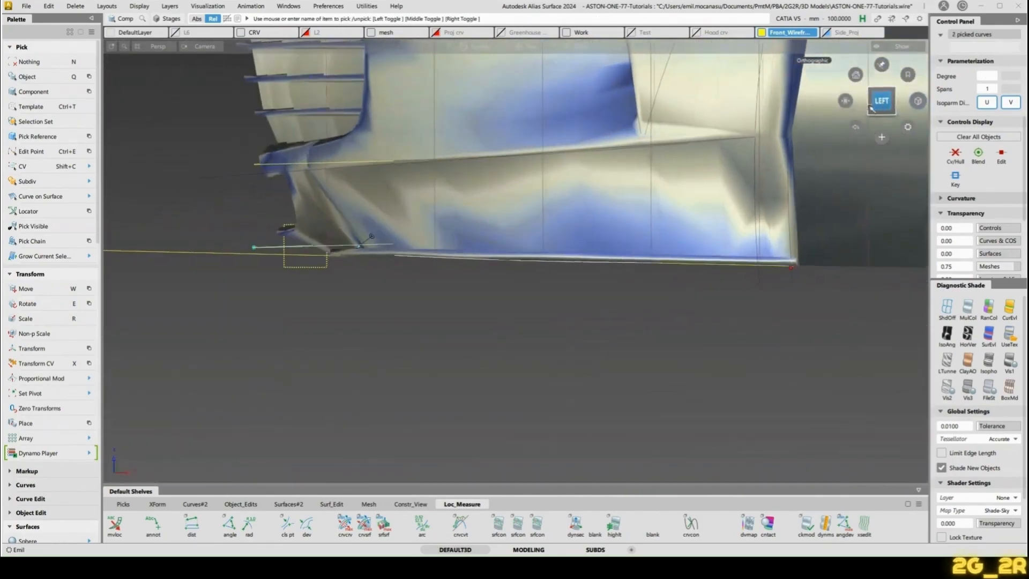
{"action": "right_click_drag", "start_coordinate": [544, 226], "coordinate": [510, 292], "text": "alt+shift"}
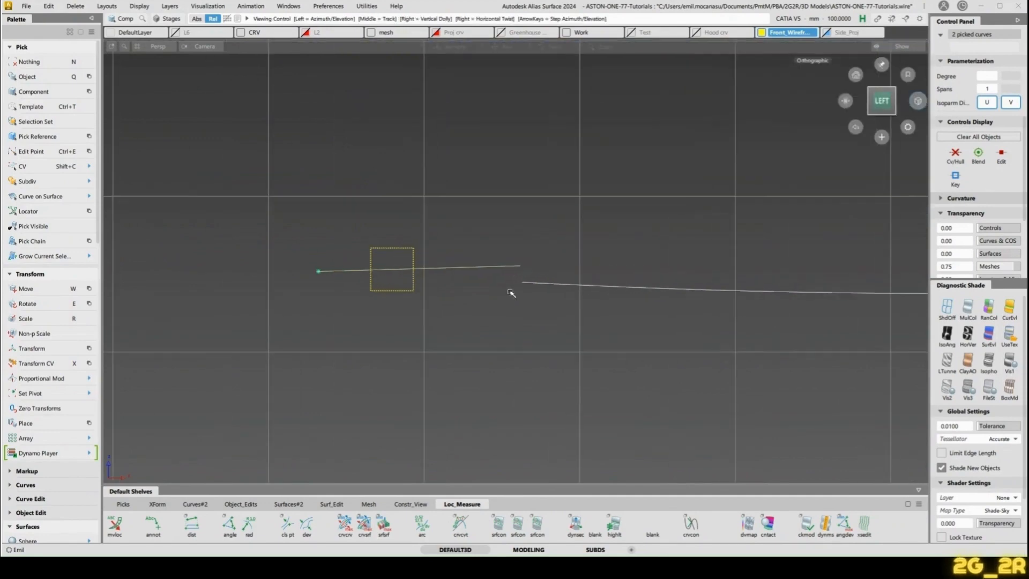
Step: Extend the splitter curve's outer end in plan view until it overlaps the start of the adjoining side edge curve
{"action": "key", "text": "n"}
{"action": "left_click_drag", "start_coordinate": [472, 237], "coordinate": [494, 368]}
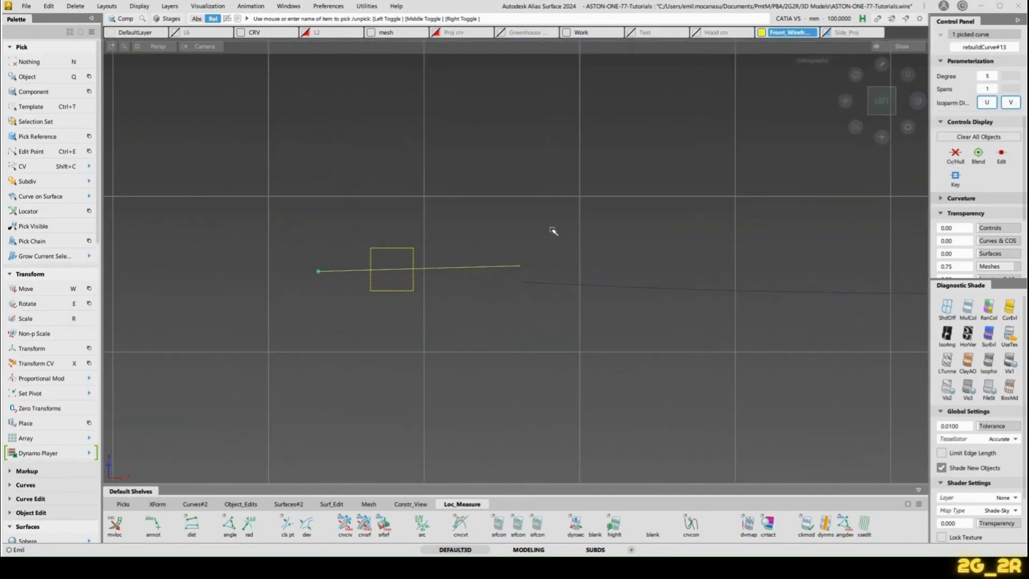
{"action": "left_click_drag", "start_coordinate": [552, 230], "coordinate": [589, 299], "text": "alt+shift"}
{"action": "left_click", "coordinate": [881, 105]}
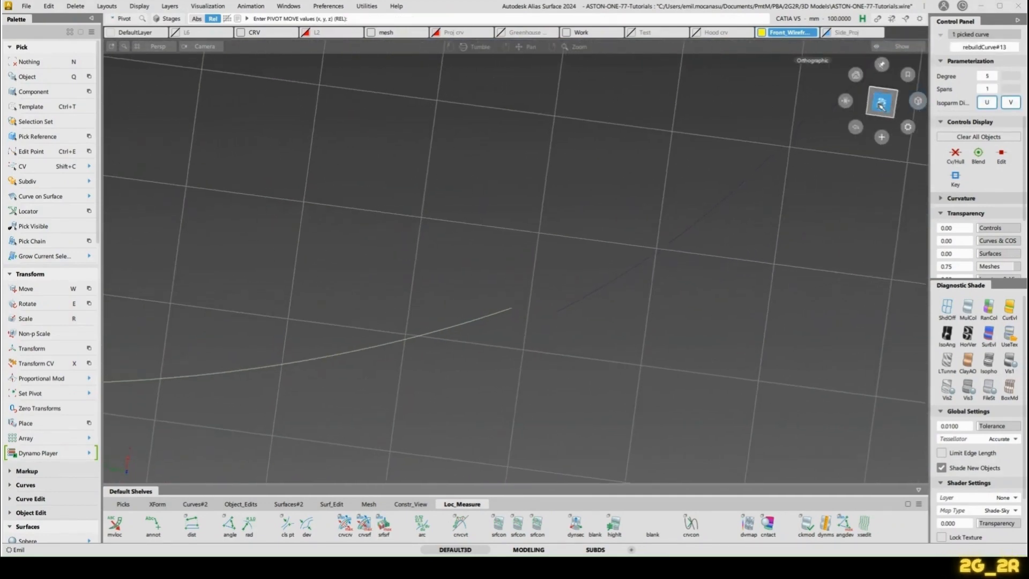
{"action": "key", "text": "n"}
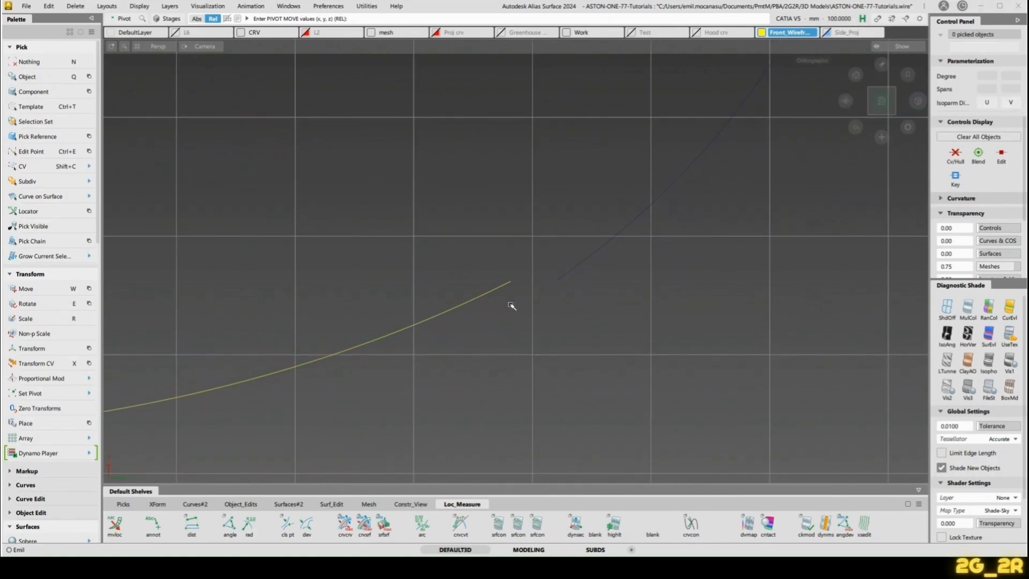
{"action": "left_click_drag", "start_coordinate": [404, 339], "coordinate": [741, 178]}
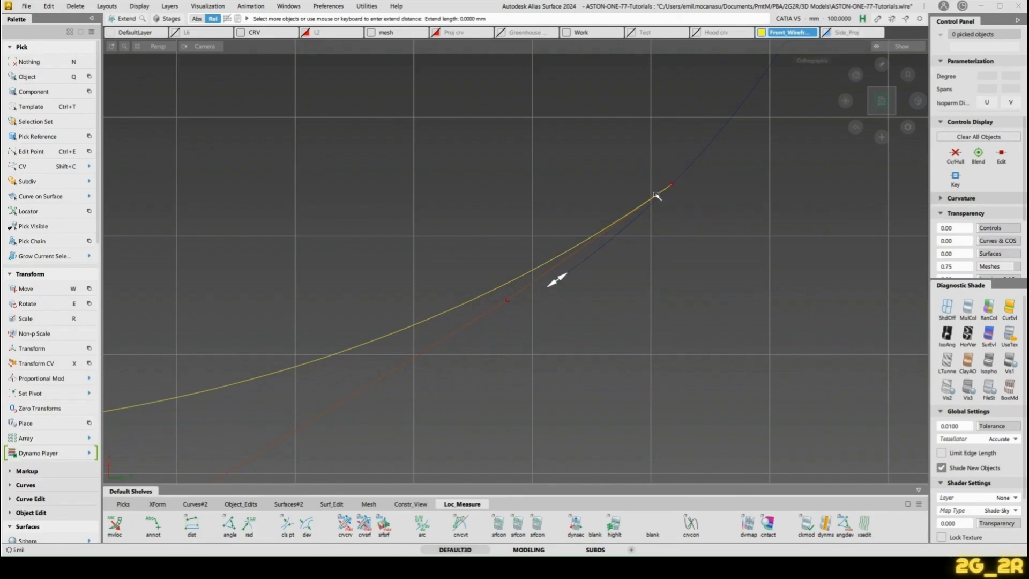
{"action": "left_click_drag", "start_coordinate": [657, 196], "coordinate": [712, 173], "text": "ctrl+alt"}
{"action": "key", "text": "n"}
Step: Pick the extended splitter curve with its CVs, clear the selection, and bring the whole car back into view
{"action": "left_click_drag", "start_coordinate": [567, 269], "coordinate": [539, 365], "text": "ctrl+shift"}
{"action": "left_click_drag", "start_coordinate": [561, 192], "coordinate": [619, 365]}
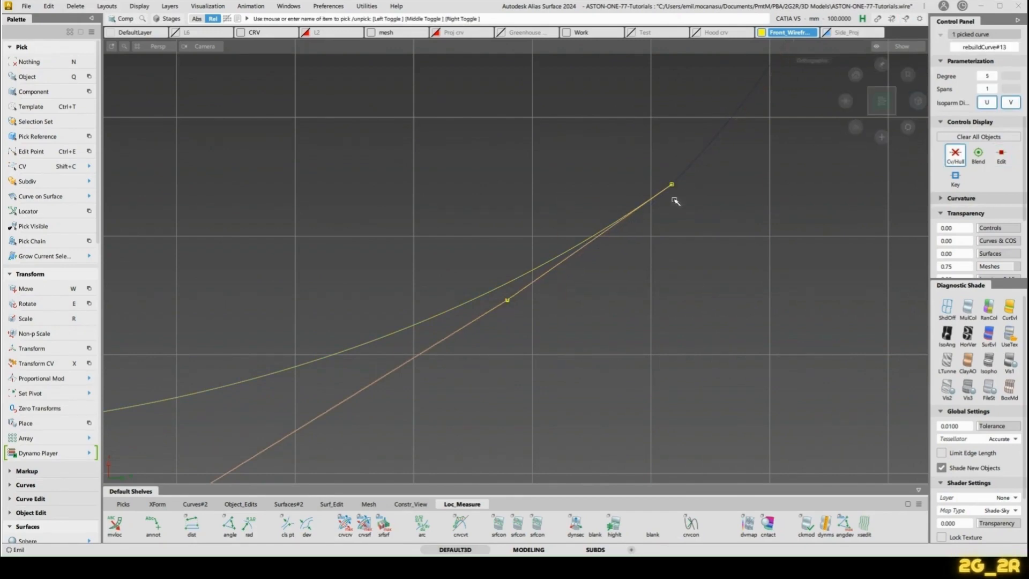
{"action": "key", "text": "n"}
{"action": "right_click_drag", "start_coordinate": [606, 166], "coordinate": [402, 263], "text": "alt+shift"}
{"action": "middle_click_drag", "start_coordinate": [402, 263], "coordinate": [601, 299], "text": "alt+shift"}
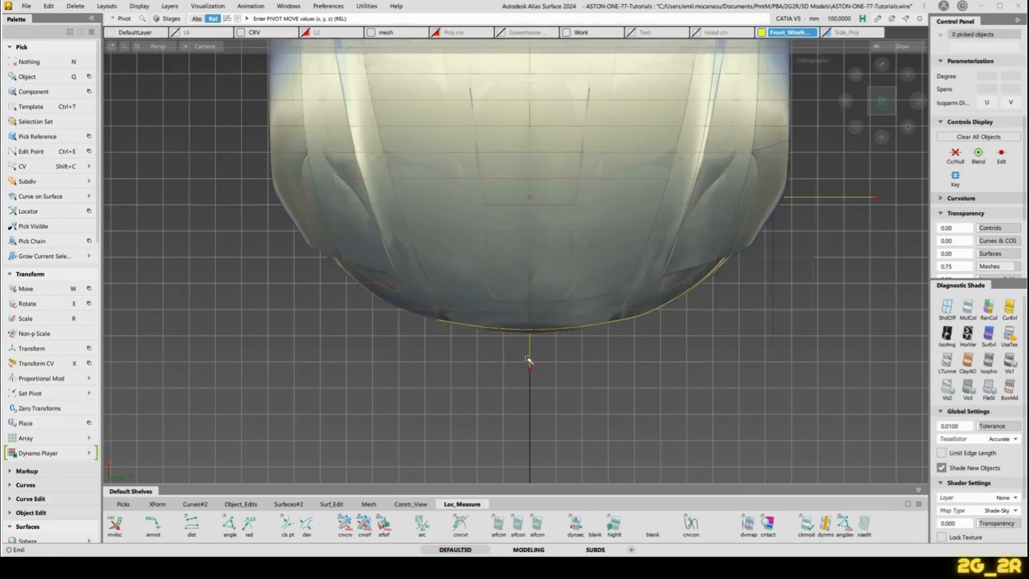
Step: Isolate the centre line, transverse line and splitter curve, and apply symmetric modeling so the transverse line spans both sides
{"action": "left_click_drag", "start_coordinate": [528, 360], "coordinate": [629, 332], "text": "alt+shift"}
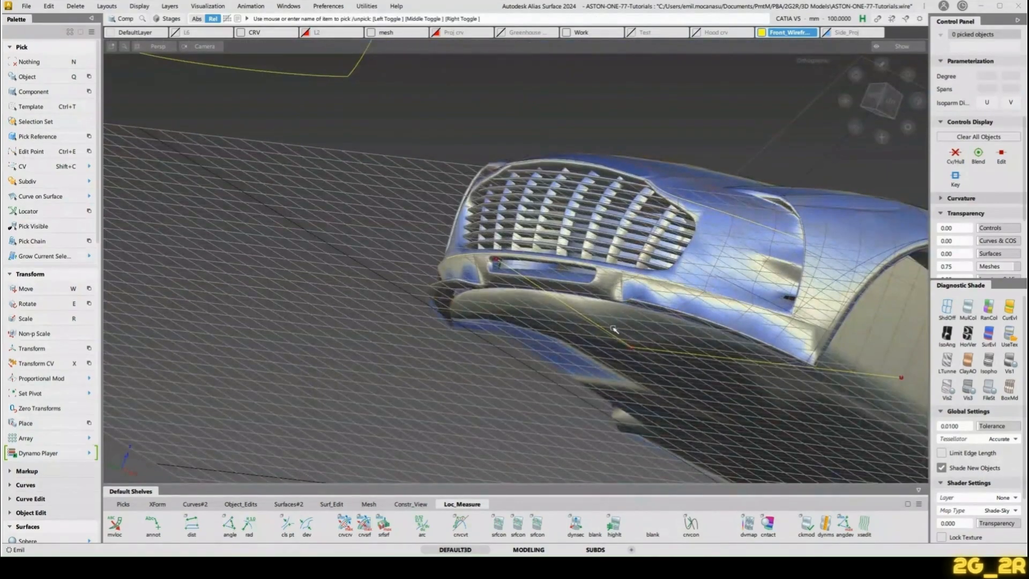
{"action": "left_click", "coordinate": [615, 329]}
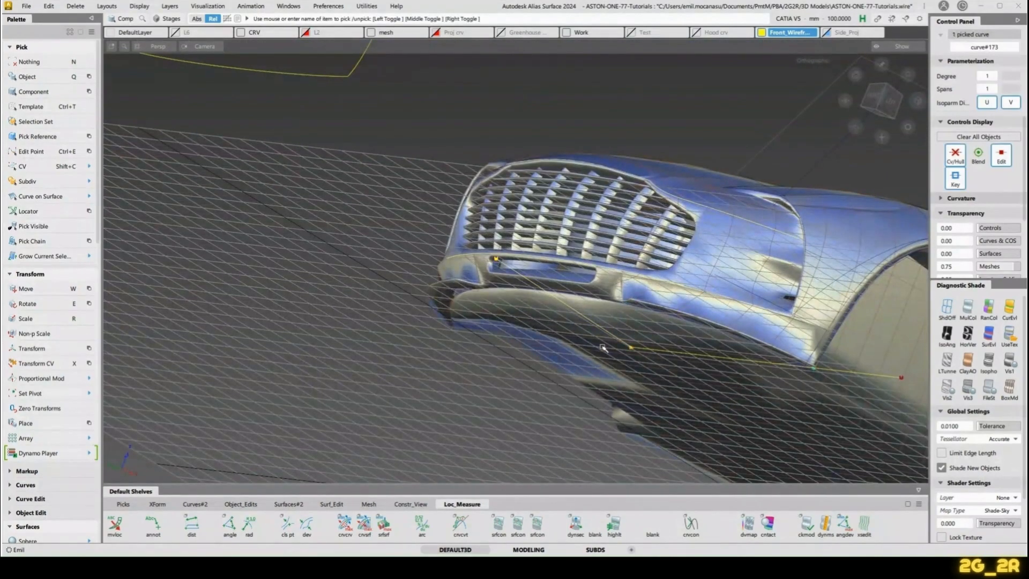
{"action": "left_click", "coordinate": [658, 427]}
{"action": "left_click_drag", "start_coordinate": [670, 339], "coordinate": [576, 306]}
{"action": "key", "text": "s"}
{"action": "left_click", "coordinate": [576, 307]}
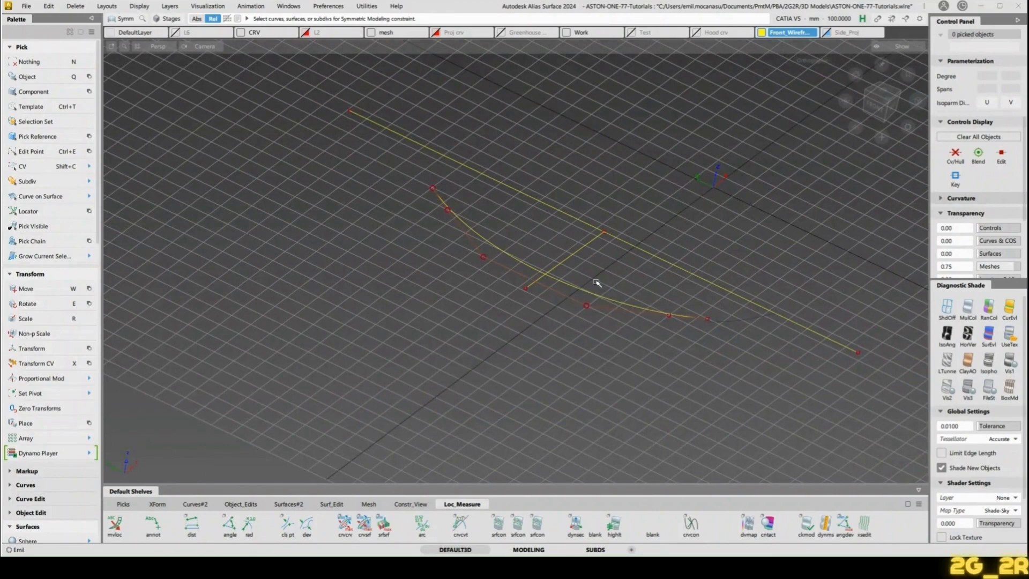
Step: Build a Profile surface using the centre line as the generation curve and the transverse line as the rail path
{"action": "key", "text": "p"}
{"action": "left_click", "coordinate": [579, 256]}
{"action": "key", "text": "space"}
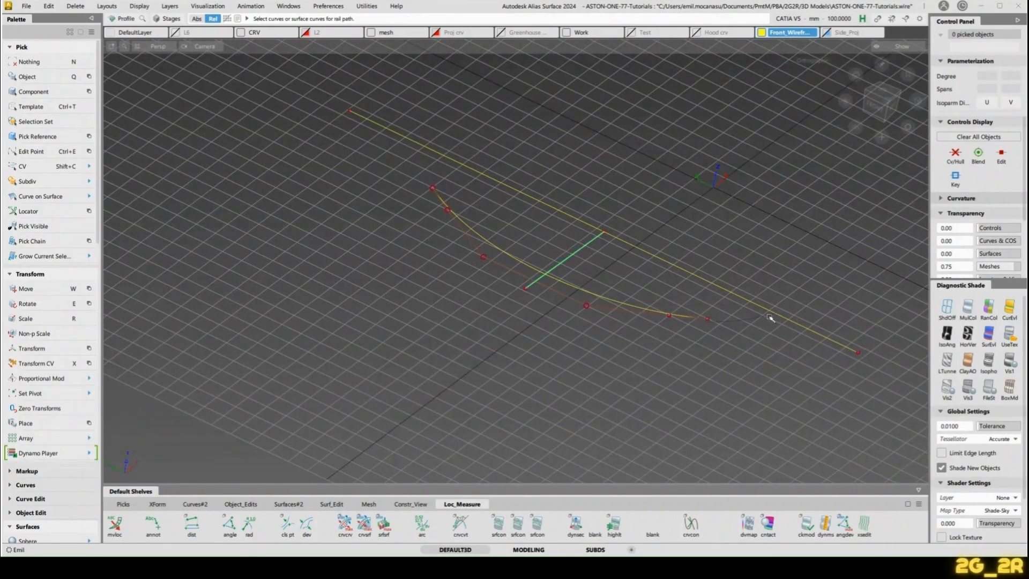
{"action": "left_click", "coordinate": [771, 317]}
Step: Project the splitter curve and the adjoining side edge curve onto the profile surface along the Z vector (0, 0, 1)
{"action": "left_click_drag", "start_coordinate": [682, 337], "coordinate": [639, 342], "text": "alt+shift"}
{"action": "scroll", "coordinate": [642, 305], "scroll_direction": "up", "scroll_amount": 3}
{"action": "key", "text": "n"}
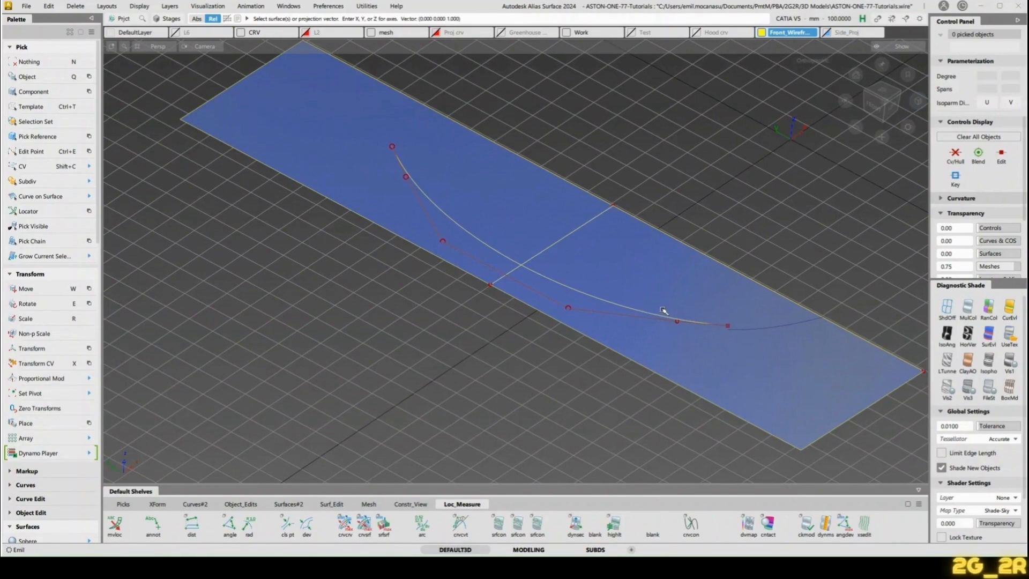
{"action": "left_click_drag", "start_coordinate": [677, 308], "coordinate": [527, 318]}
{"action": "key", "text": "space"}
{"action": "left_click", "coordinate": [866, 62]}
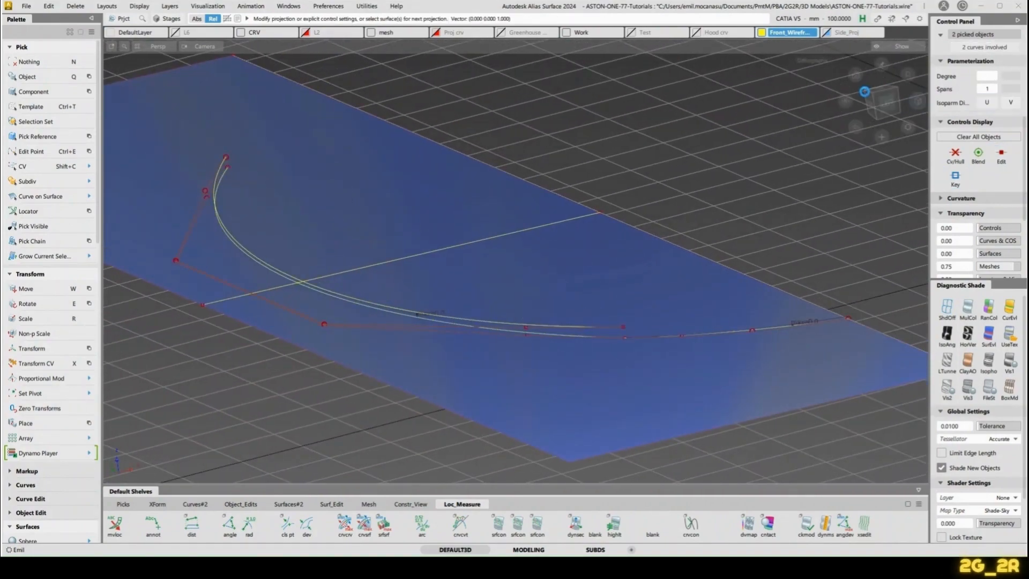
{"action": "mouse_move", "coordinate": [574, 319]}
{"action": "left_mouse_down", "text": "alt+shift"}
{"action": "mouse_move", "coordinate": [625, 329]}
{"action": "mouse_move", "coordinate": [594, 320]}
{"action": "left_mouse_up", "text": "alt+shift"}
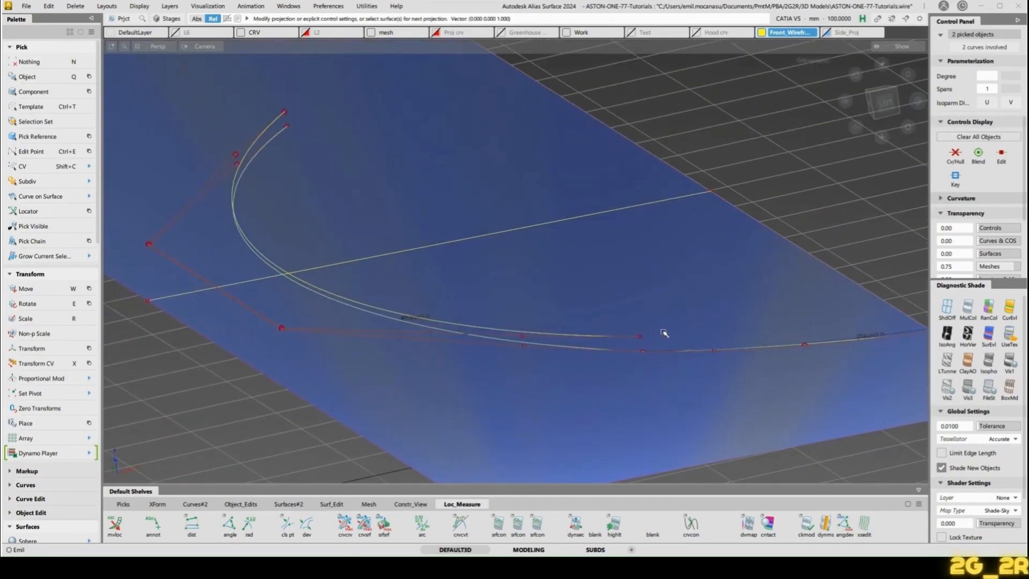
Step: Delete the original splitter curve and side edge curve that were projected, keeping their projections on the surface
{"action": "left_click", "coordinate": [635, 337]}
{"action": "left_click", "coordinate": [640, 338]}
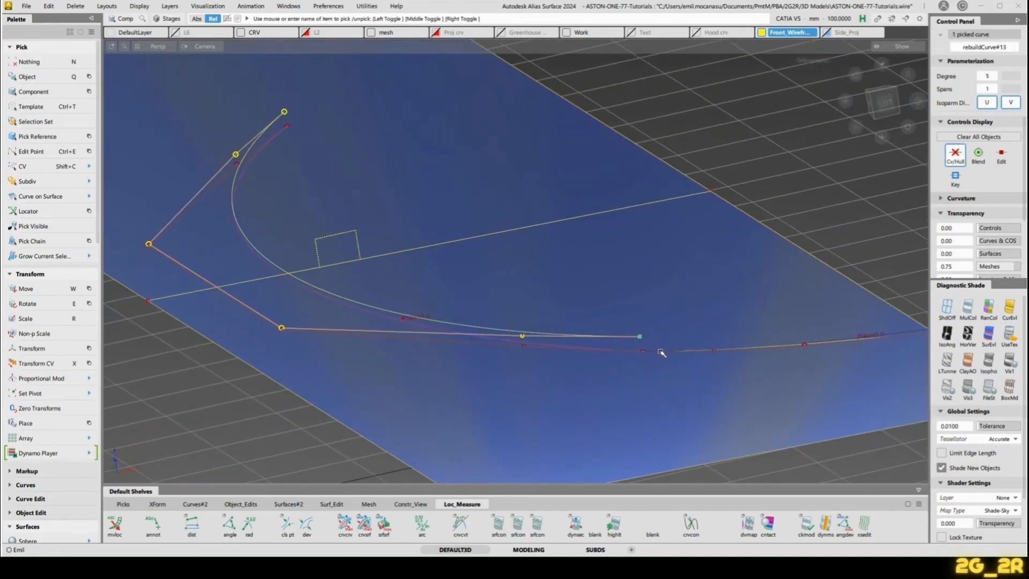
{"action": "left_click", "coordinate": [661, 352]}
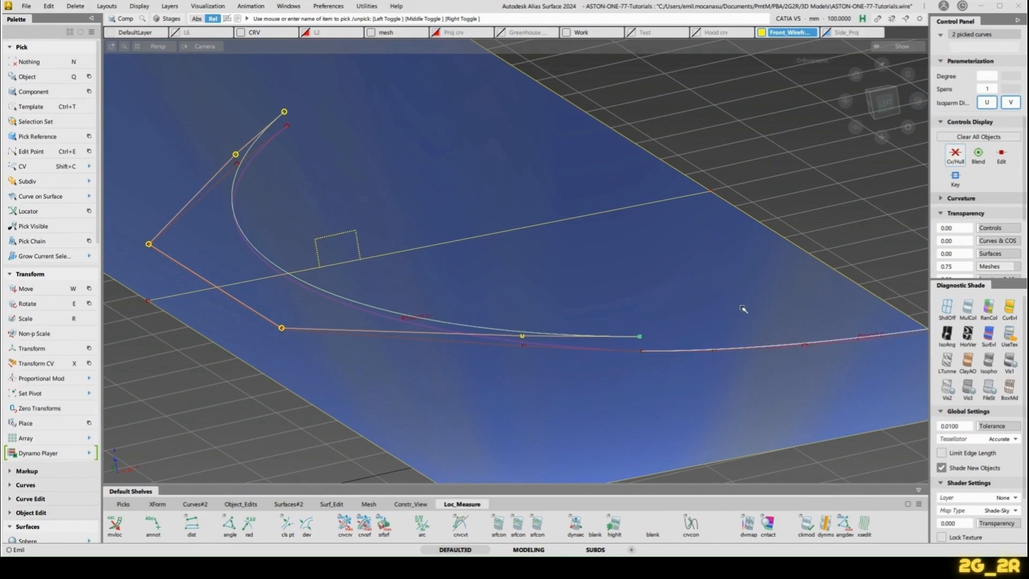
{"action": "key", "text": "Delete"}
{"action": "left_click_drag", "start_coordinate": [742, 309], "coordinate": [715, 410], "text": "alt+shift"}
{"action": "right_click_drag", "start_coordinate": [716, 410], "coordinate": [776, 492], "text": "alt+shift"}
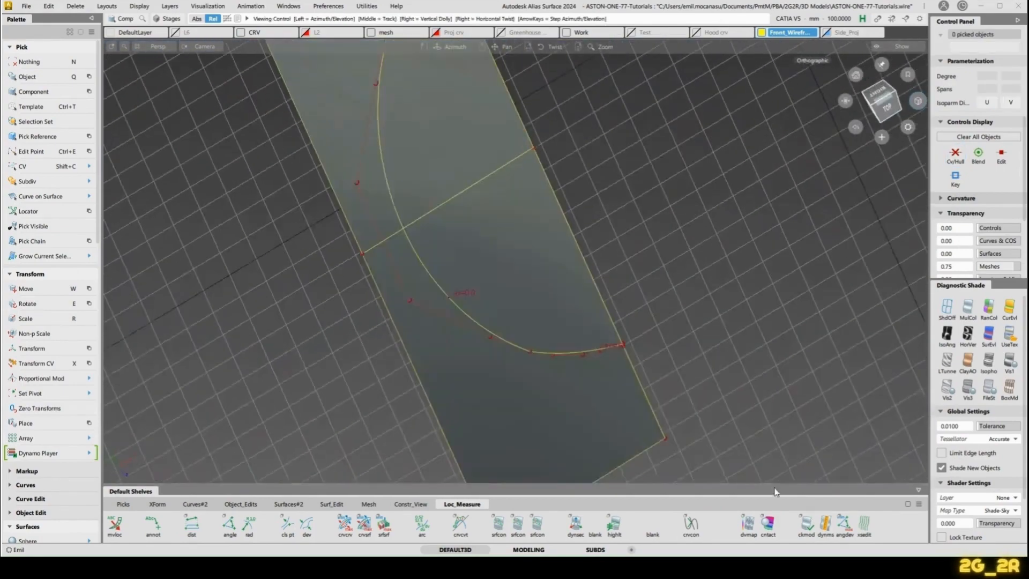
Step: Try to apply symmetric modeling to the two projected curves on the profile surface
{"action": "mouse_move", "coordinate": [622, 408]}
{"action": "left_mouse_down", "text": "alt+shift"}
{"action": "mouse_move", "coordinate": [483, 278]}
{"action": "mouse_move", "coordinate": [508, 275]}
{"action": "left_mouse_up", "text": "alt+shift"}
{"action": "left_click_drag", "start_coordinate": [574, 332], "coordinate": [618, 362]}
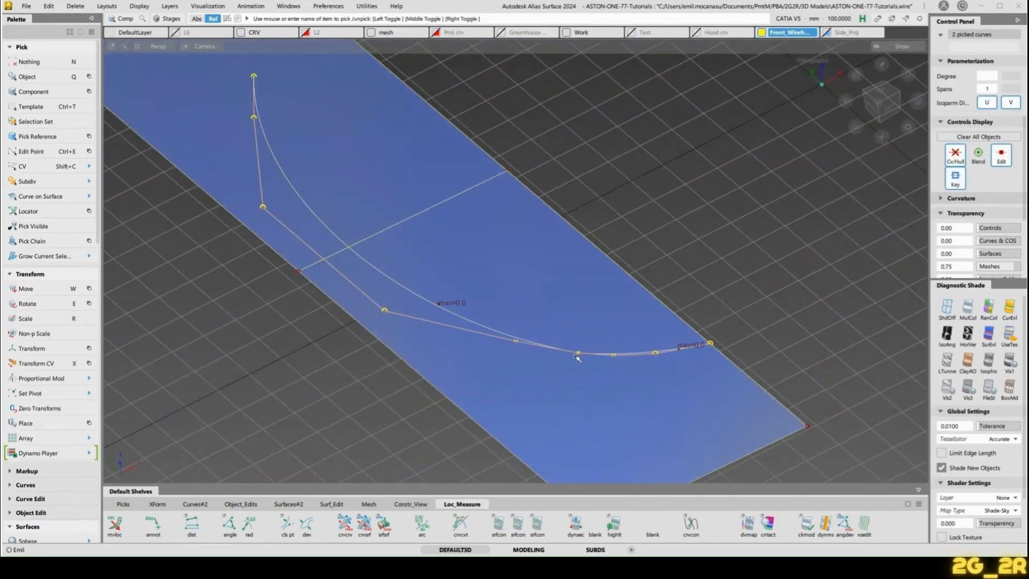
{"action": "key", "text": "s"}
{"action": "key", "text": "ctrl+z"}
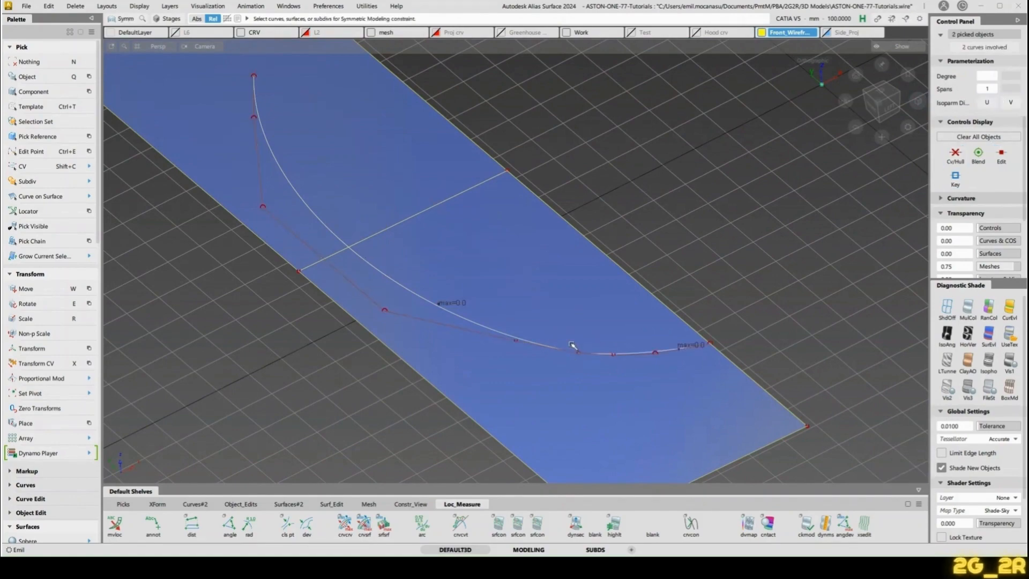
{"action": "left_click", "coordinate": [483, 319]}
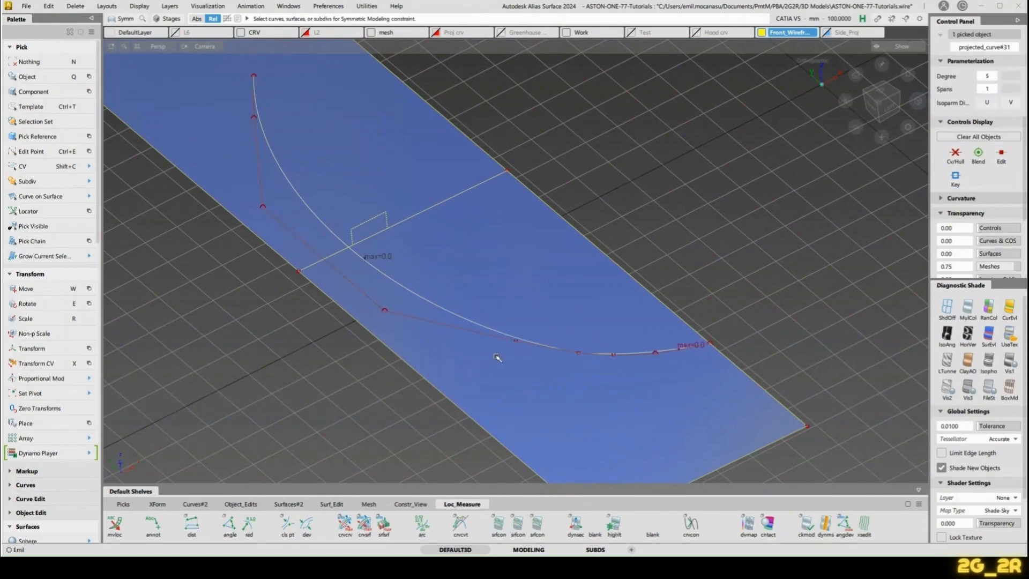
{"action": "left_click", "coordinate": [497, 357]}
{"action": "left_click_drag", "start_coordinate": [529, 391], "coordinate": [524, 360], "text": "alt+shift"}
{"action": "right_click_drag", "start_coordinate": [524, 360], "coordinate": [553, 343], "text": "alt+shift"}
{"action": "middle_click_drag", "start_coordinate": [554, 343], "coordinate": [524, 364], "text": "alt+shift"}
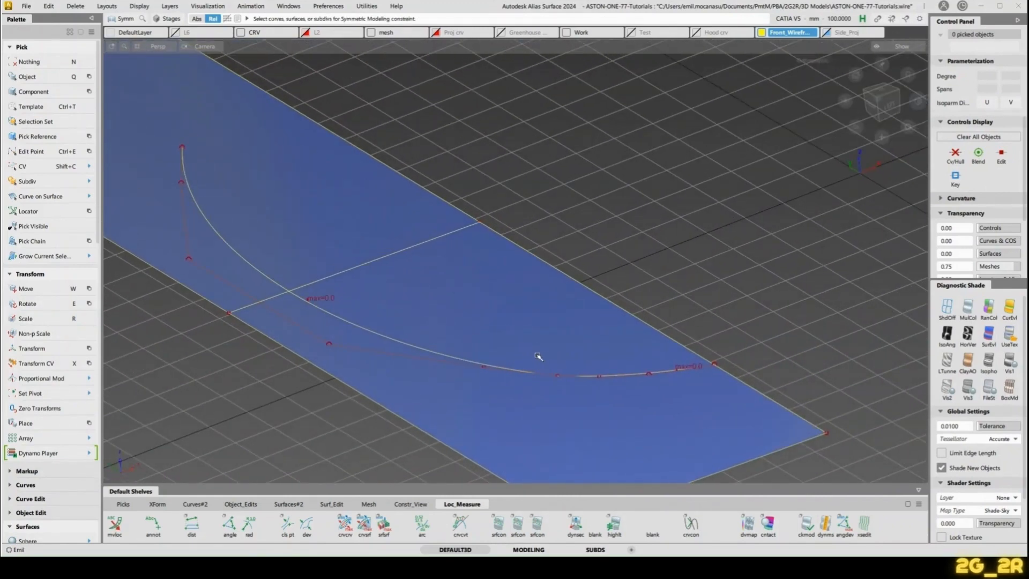
Step: Try symmetric modeling on the profile surface together with both projected curves, and undo it
{"action": "left_click", "coordinate": [542, 326]}
{"action": "left_click_drag", "start_coordinate": [518, 354], "coordinate": [595, 395]}
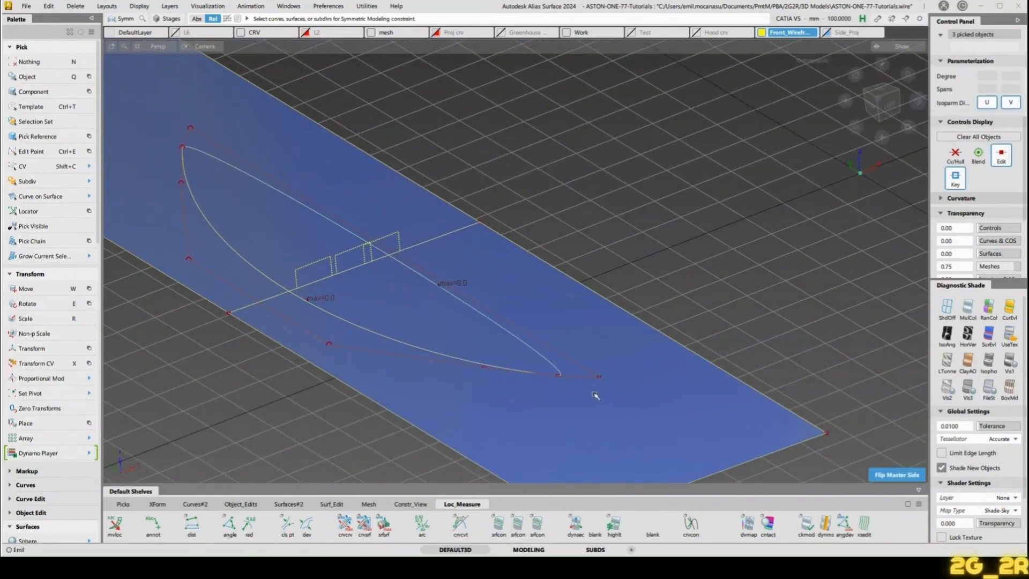
{"action": "key", "text": "ctrl+z"}
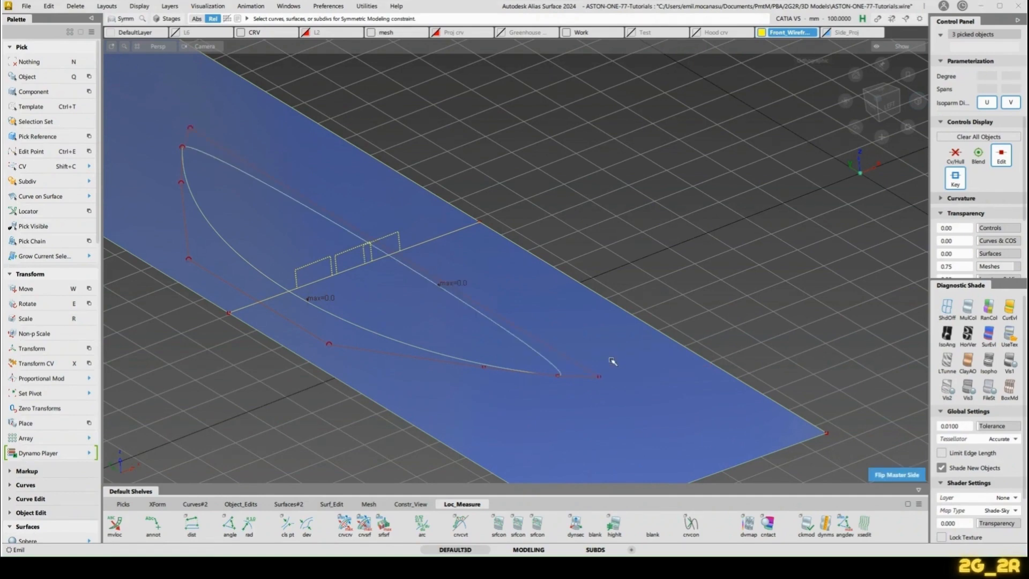
{"action": "key", "text": "ctrl+z"}
{"action": "key", "text": "ctrl+z"}
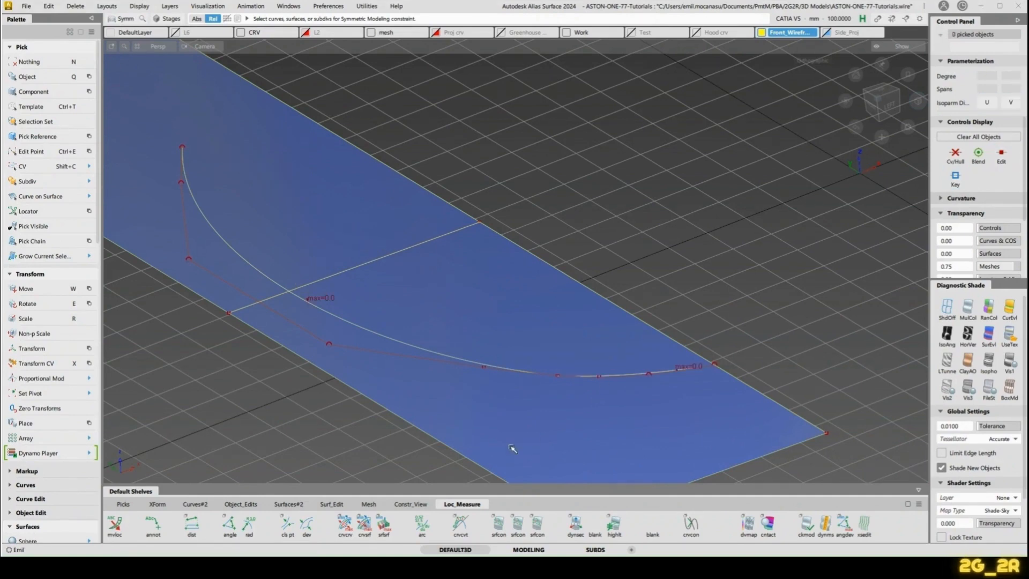
Step: Project the side edge curve onto the profile surface as a curve on surface along the Z vector (0, 0, 1)
{"action": "key", "text": "p"}
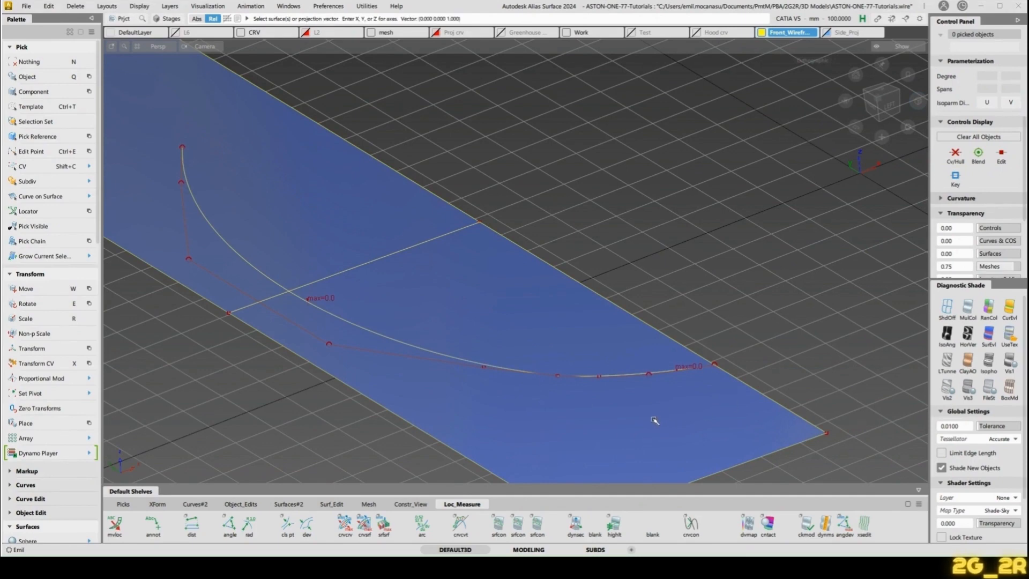
{"action": "left_click", "coordinate": [654, 420]}
{"action": "key", "text": "space"}
{"action": "left_click", "coordinate": [591, 376]}
{"action": "key", "text": "space"}
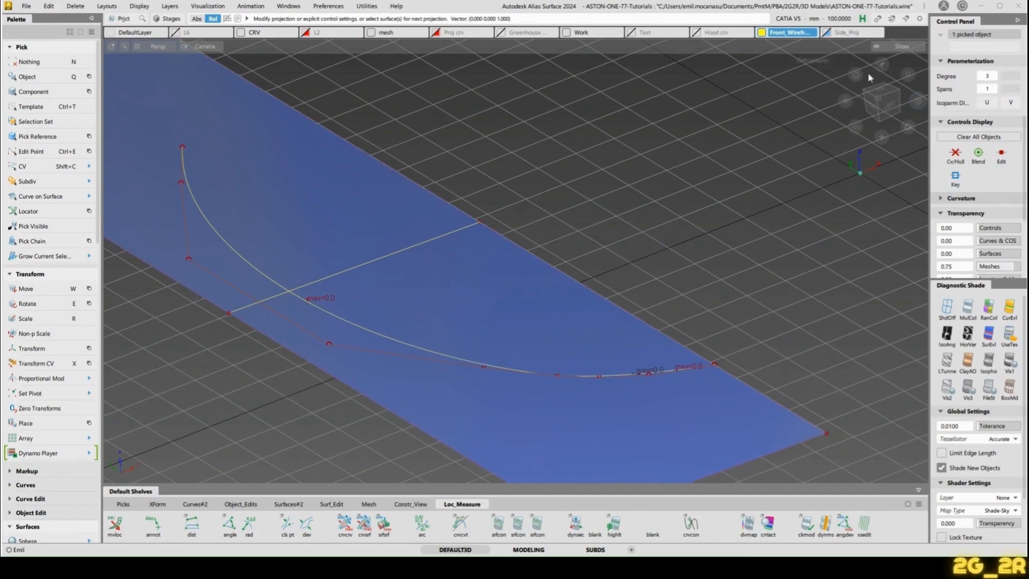
{"action": "key", "text": "t"}
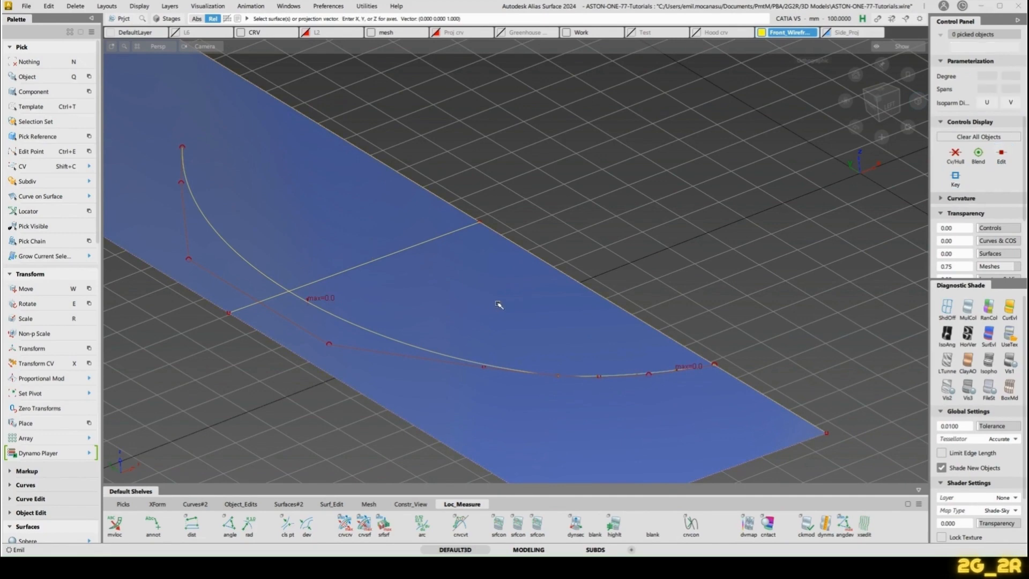
{"action": "left_click", "coordinate": [498, 304]}
{"action": "key", "text": "c"}
{"action": "left_click", "coordinate": [470, 317]}
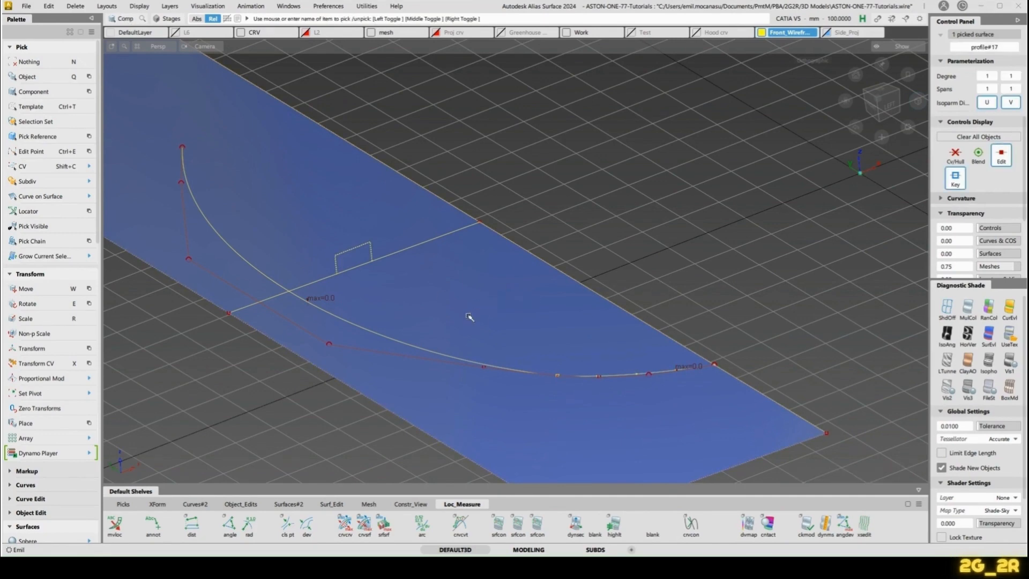
{"action": "key", "text": "n"}
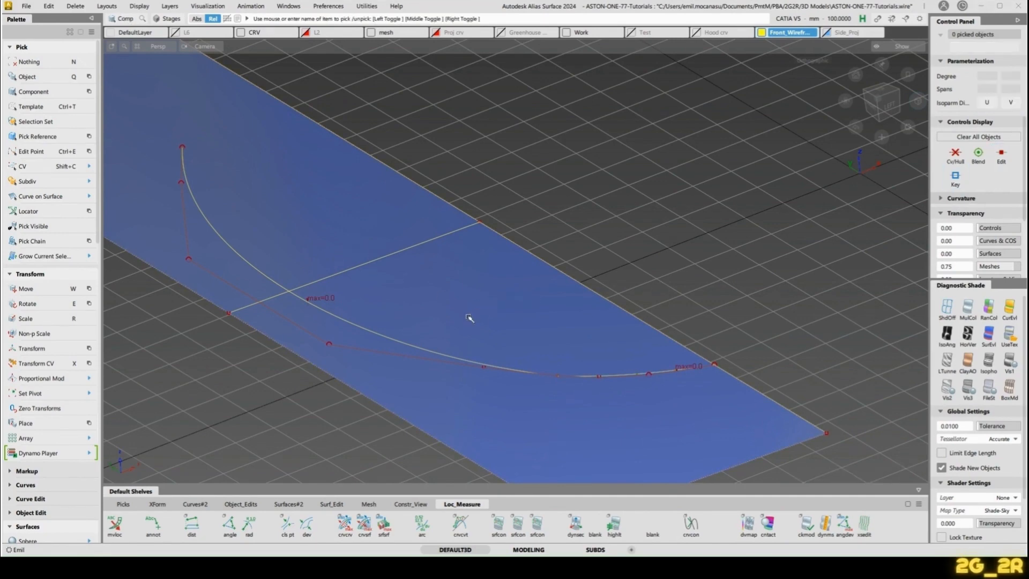
Step: Project the centre line onto the profile surface and trim the surface there, keeping the half containing the side edge curve
{"action": "key", "text": "p"}
{"action": "left_click", "coordinate": [467, 318]}
{"action": "left_click", "coordinate": [420, 242]}
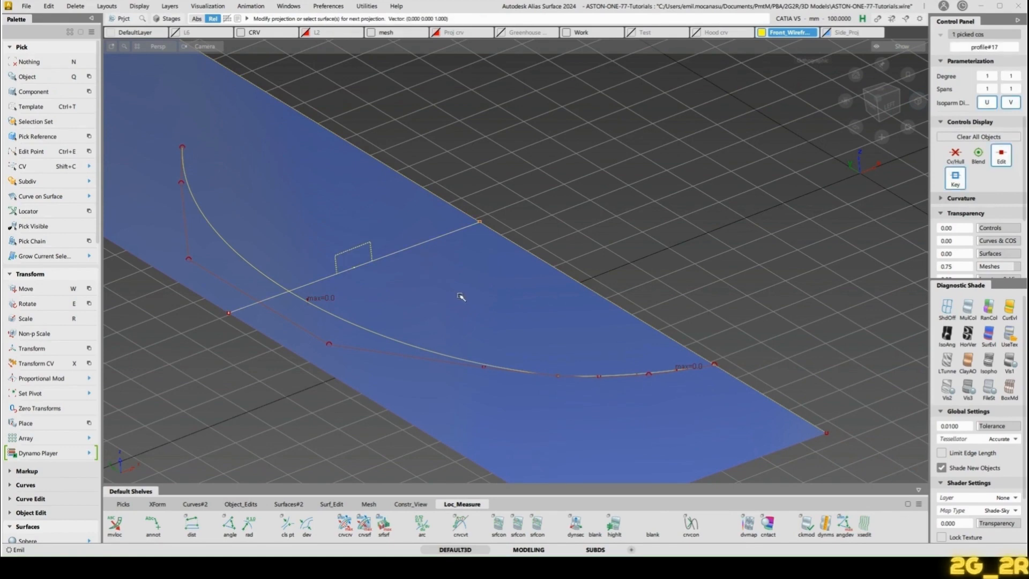
{"action": "key", "text": "n"}
{"action": "left_click", "coordinate": [498, 316]}
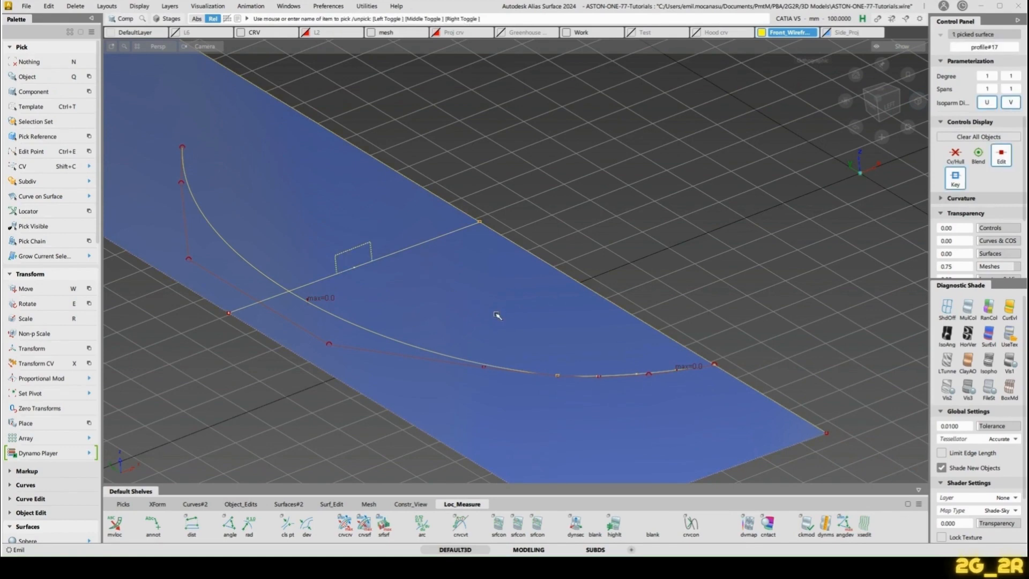
{"action": "key", "text": "t"}
{"action": "left_click", "coordinate": [498, 316]}
{"action": "key", "text": "space"}
Step: Project the splitter curve onto the remaining half of the surface and try to trim the surface along it
{"action": "left_click_drag", "start_coordinate": [611, 285], "coordinate": [613, 330], "text": "alt+shift"}
{"action": "middle_click_drag", "start_coordinate": [582, 365], "coordinate": [599, 285], "text": "alt+shift"}
{"action": "right_click_drag", "start_coordinate": [546, 349], "coordinate": [657, 347], "text": "alt+shift"}
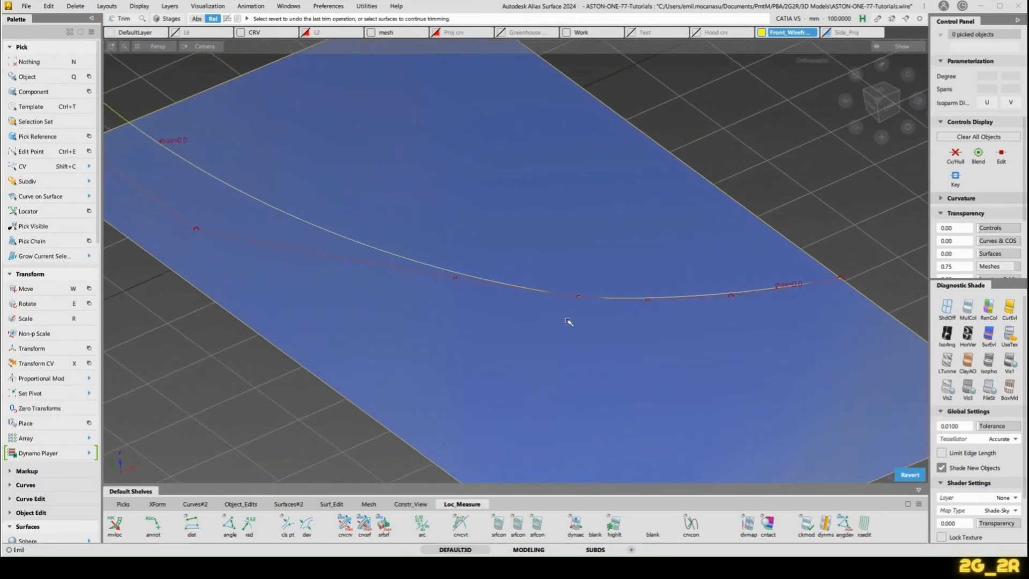
{"action": "left_click_drag", "start_coordinate": [549, 278], "coordinate": [546, 243], "text": "ctrl+shift"}
{"action": "left_click", "coordinate": [543, 290]}
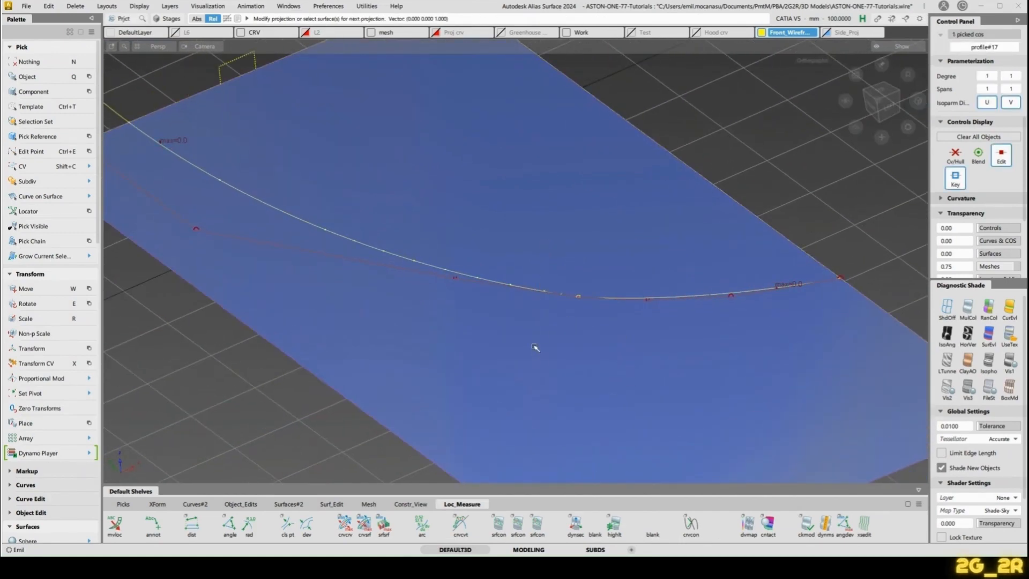
{"action": "key", "text": "t"}
{"action": "left_click", "coordinate": [528, 261]}
{"action": "key", "text": "space"}
{"action": "right_click_drag", "start_coordinate": [620, 222], "coordinate": [629, 262], "text": "alt+shift"}
{"action": "middle_click_drag", "start_coordinate": [629, 262], "coordinate": [630, 277], "text": "alt+shift"}
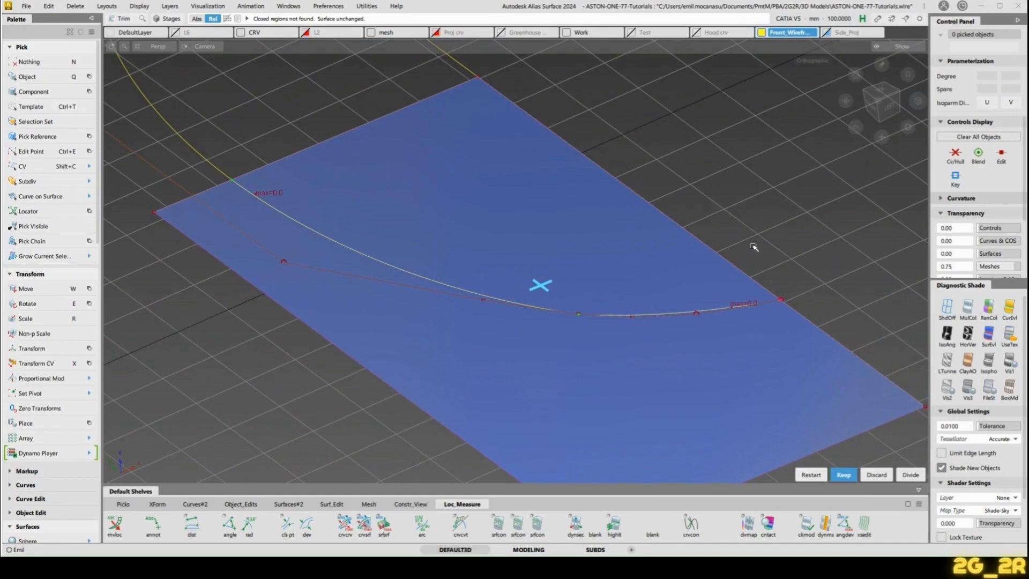
Step: Extend at the surface's outer edge beside the side edge curve, and trim the surface to keep the region inside the splitter outline
{"action": "key", "text": "shift+e"}
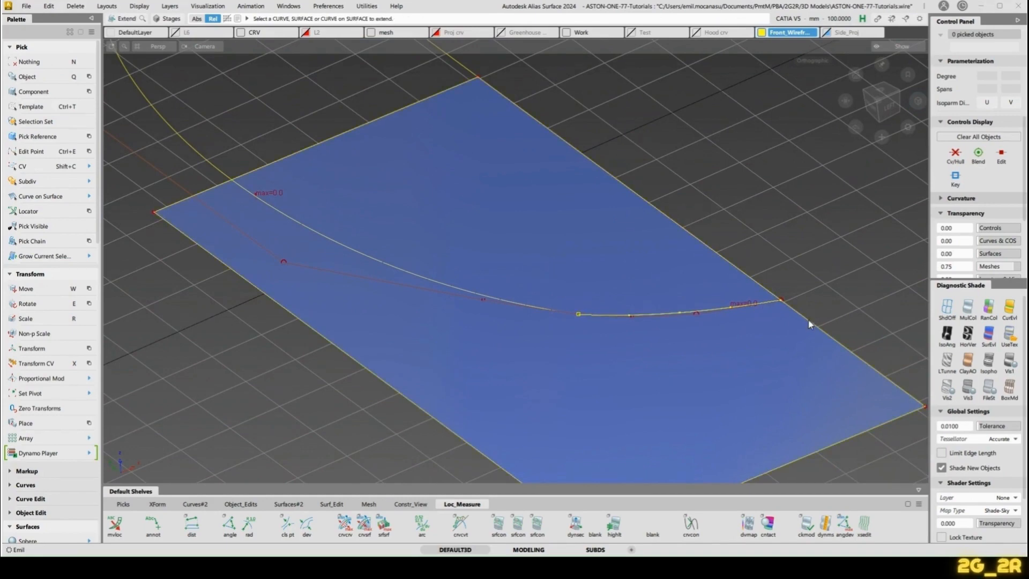
{"action": "left_click", "coordinate": [808, 321]}
{"action": "key", "text": "shift+e"}
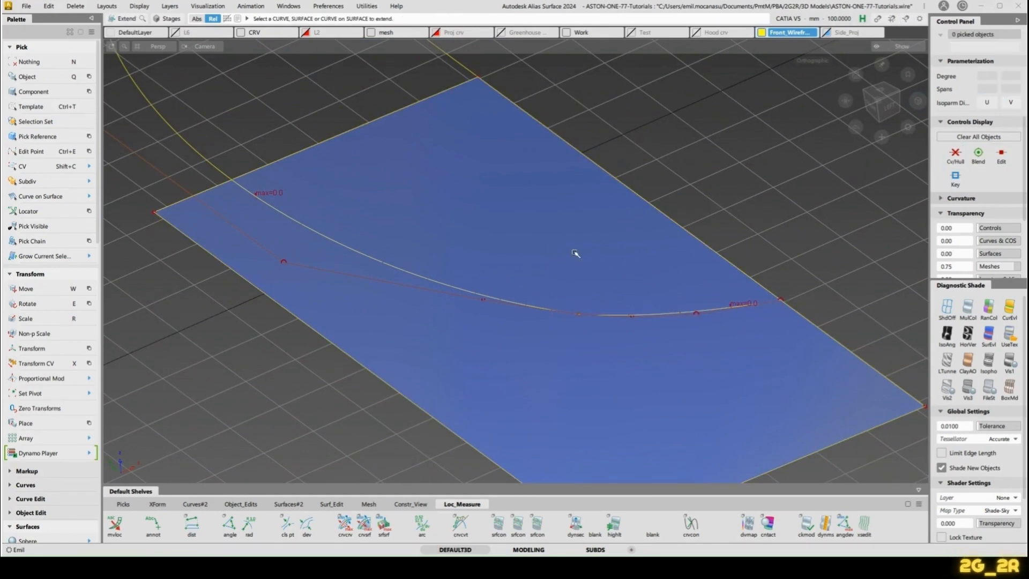
{"action": "key", "text": "t"}
{"action": "left_click", "coordinate": [554, 246]}
{"action": "key", "text": "space"}
Step: Examine how the trimmed surface lines up with the mesh splitter, viewing the front bumper from the front, side and below
{"action": "mouse_move", "coordinate": [696, 232]}
{"action": "left_mouse_down", "text": "alt+shift"}
{"action": "mouse_move", "coordinate": [670, 262]}
{"action": "mouse_move", "coordinate": [636, 351]}
{"action": "mouse_move", "coordinate": [629, 338]}
{"action": "mouse_move", "coordinate": [645, 340]}
{"action": "mouse_move", "coordinate": [567, 324]}
{"action": "mouse_move", "coordinate": [536, 254]}
{"action": "mouse_move", "coordinate": [571, 306]}
{"action": "mouse_move", "coordinate": [462, 340]}
{"action": "left_mouse_up", "text": "alt+shift"}
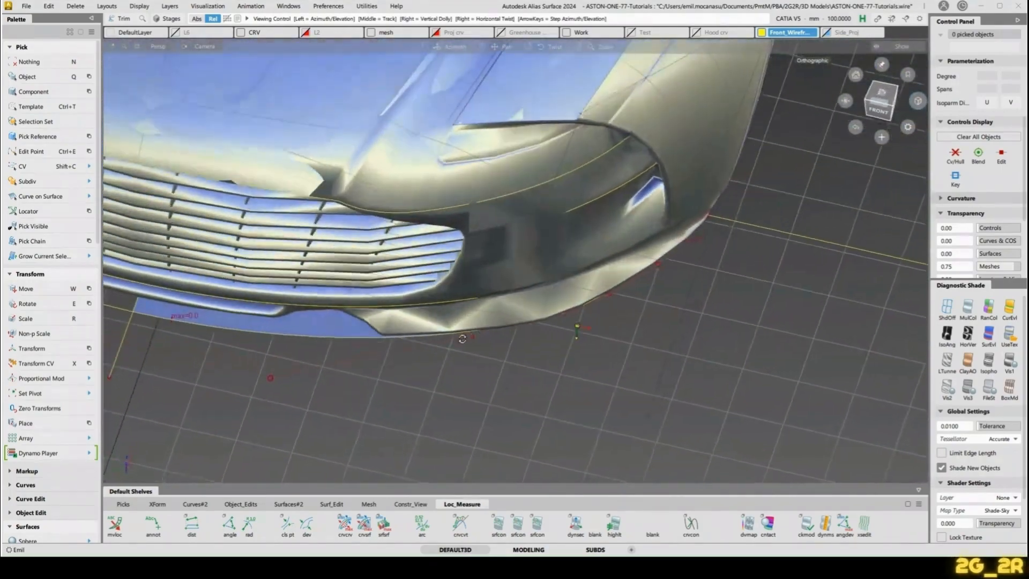
{"action": "right_click_drag", "start_coordinate": [462, 339], "coordinate": [602, 173], "text": "alt+shift"}
{"action": "left_click_drag", "start_coordinate": [601, 173], "coordinate": [489, 278], "text": "alt+shift"}
{"action": "middle_click_drag", "start_coordinate": [489, 278], "coordinate": [566, 252], "text": "alt+shift"}
{"action": "left_click_drag", "start_coordinate": [566, 252], "coordinate": [543, 358], "text": "alt+shift"}
{"action": "right_click_drag", "start_coordinate": [543, 358], "coordinate": [541, 309], "text": "alt+shift"}
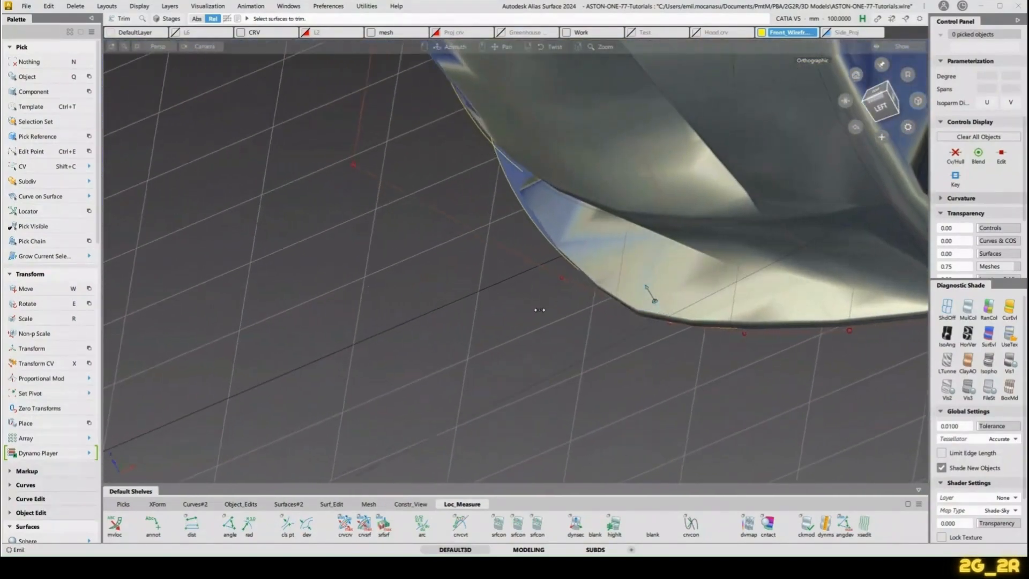
{"action": "left_click_drag", "start_coordinate": [541, 308], "coordinate": [692, 225], "text": "alt+shift"}
{"action": "middle_click_drag", "start_coordinate": [691, 225], "coordinate": [684, 256], "text": "alt+shift"}
{"action": "left_click_drag", "start_coordinate": [684, 256], "coordinate": [746, 322], "text": "alt+shift"}
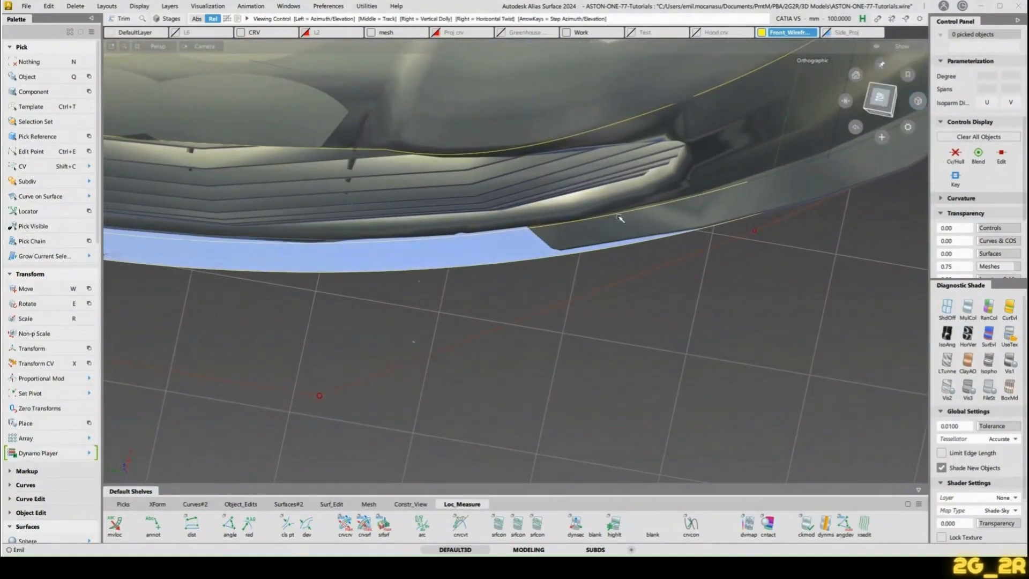
{"action": "left_click_drag", "start_coordinate": [619, 218], "coordinate": [624, 214], "text": "alt+shift"}
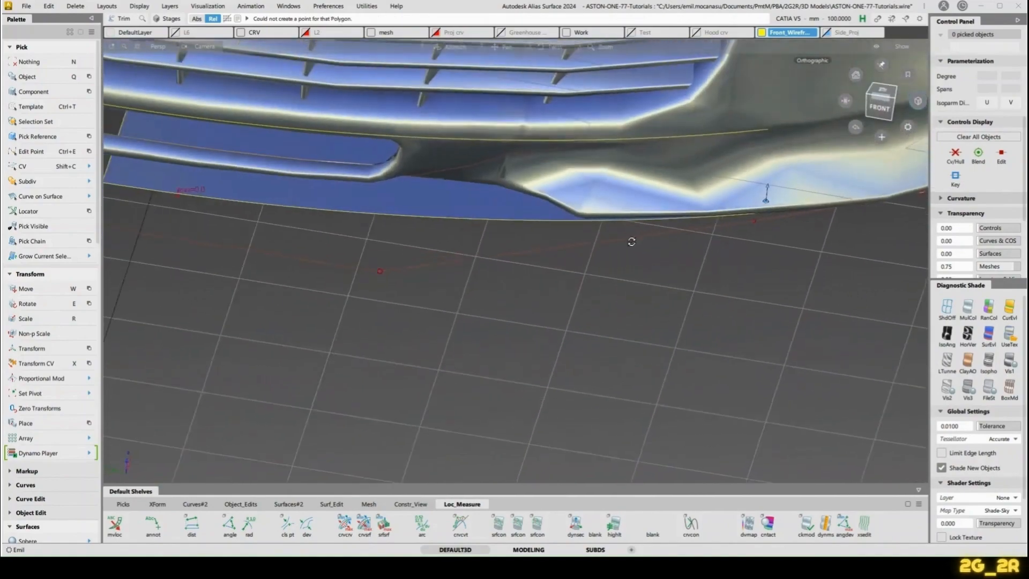
{"action": "left_click_drag", "start_coordinate": [631, 242], "coordinate": [670, 222], "text": "alt+shift"}
Step: Duplicate the bumper curve above the lower intake and move the copy straight down to the intake's lower edge
{"action": "left_click", "coordinate": [709, 159]}
{"action": "key", "text": "ctrl+v"}
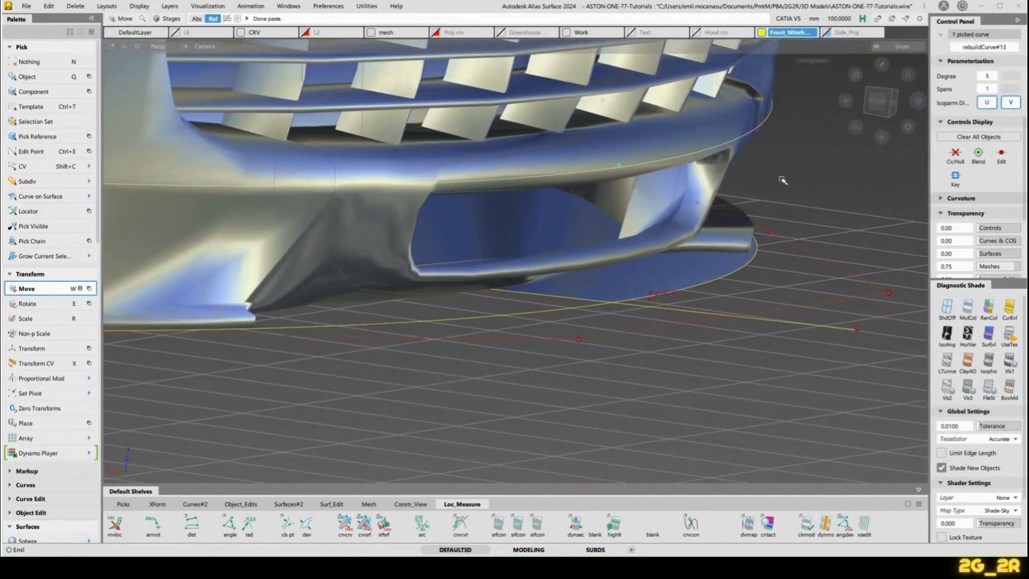
{"action": "right_click_drag", "start_coordinate": [805, 164], "coordinate": [815, 262]}
{"action": "left_click_drag", "start_coordinate": [815, 262], "coordinate": [800, 305], "text": "alt+shift"}
{"action": "left_click", "coordinate": [881, 101]}
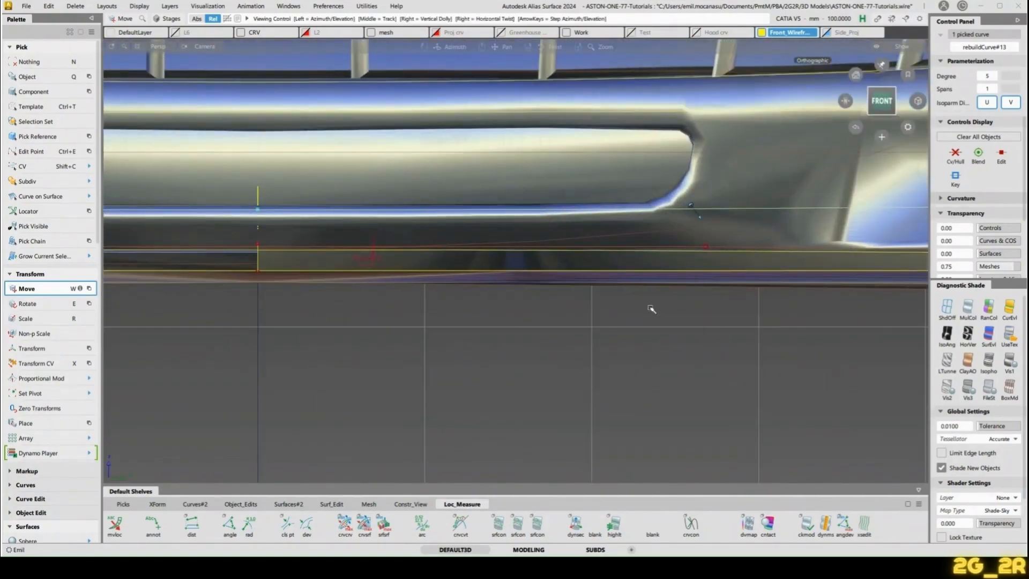
{"action": "right_click_drag", "start_coordinate": [653, 346], "coordinate": [651, 359]}
{"action": "middle_click_drag", "start_coordinate": [622, 232], "coordinate": [494, 271], "text": "alt+shift"}
{"action": "right_click_drag", "start_coordinate": [493, 271], "coordinate": [565, 232], "text": "alt+shift"}
{"action": "middle_click_drag", "start_coordinate": [565, 233], "coordinate": [545, 285], "text": "alt+shift"}
{"action": "left_click", "coordinate": [545, 286]}
{"action": "right_click_drag", "start_coordinate": [545, 286], "coordinate": [584, 264], "text": "alt+shift"}
{"action": "middle_click_drag", "start_coordinate": [584, 264], "coordinate": [586, 278], "text": "alt+shift"}
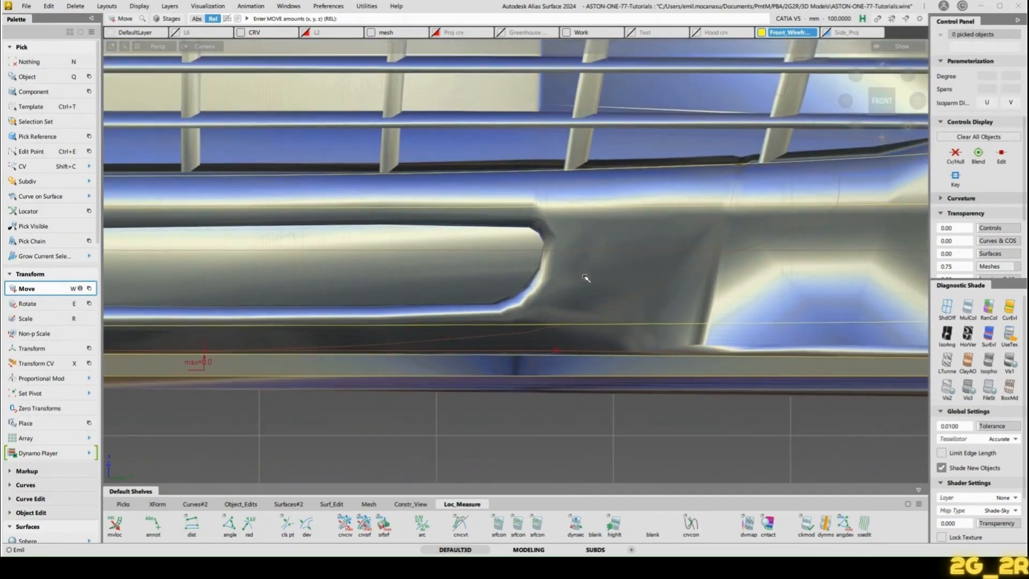
{"action": "key", "text": "shift+e"}
{"action": "left_click", "coordinate": [575, 324]}
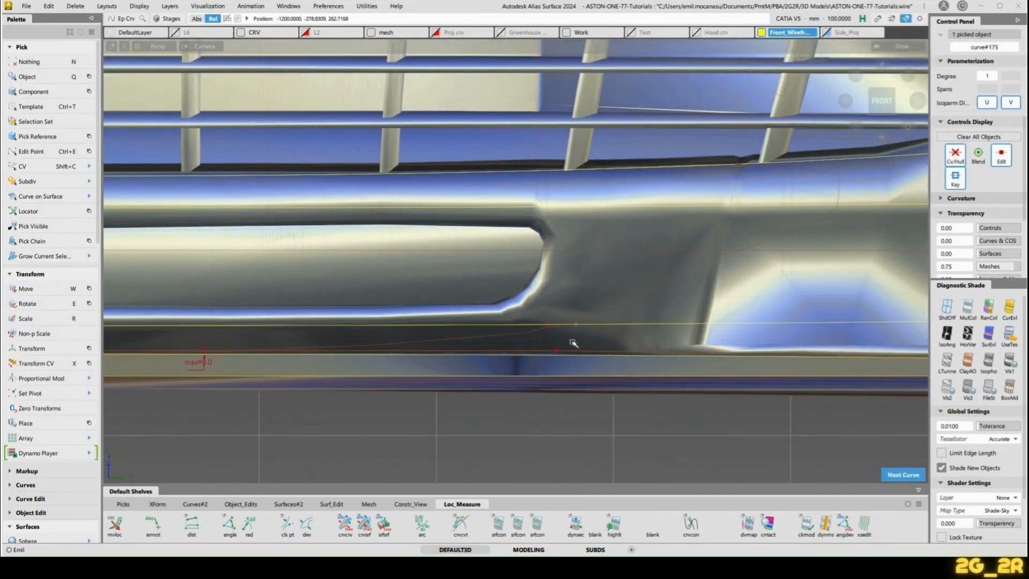
{"action": "key", "text": "ctrl+z"}
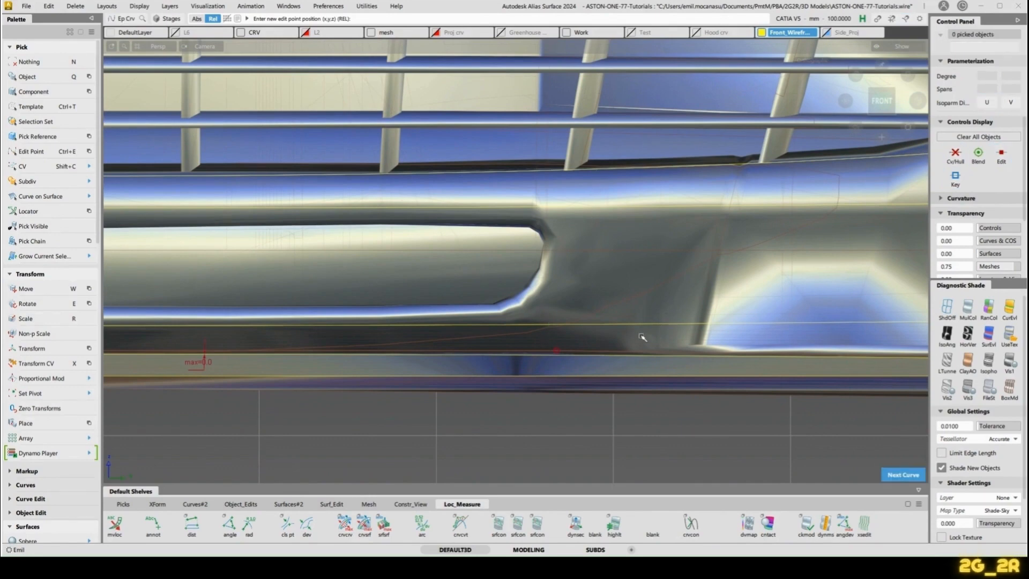
Step: Draw a straight line down from the bumper curve above the lower intake and stretch its lower end onto the copied curve
{"action": "left_click_drag", "start_coordinate": [642, 326], "coordinate": [633, 295], "text": "ctrl+shift"}
{"action": "middle_click_drag", "start_coordinate": [650, 322], "coordinate": [630, 313], "text": "ctrl+shift"}
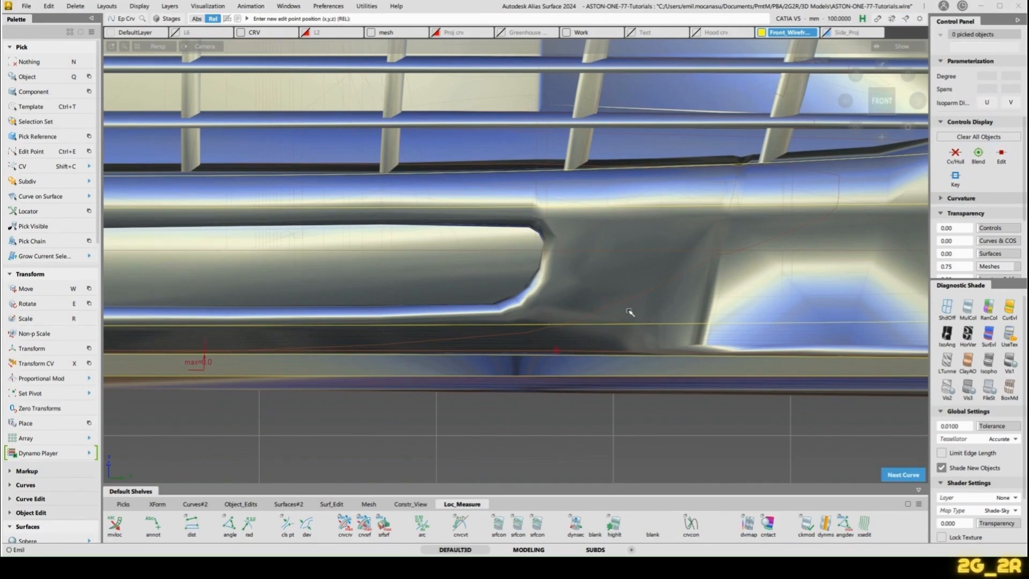
{"action": "left_click", "coordinate": [586, 207]}
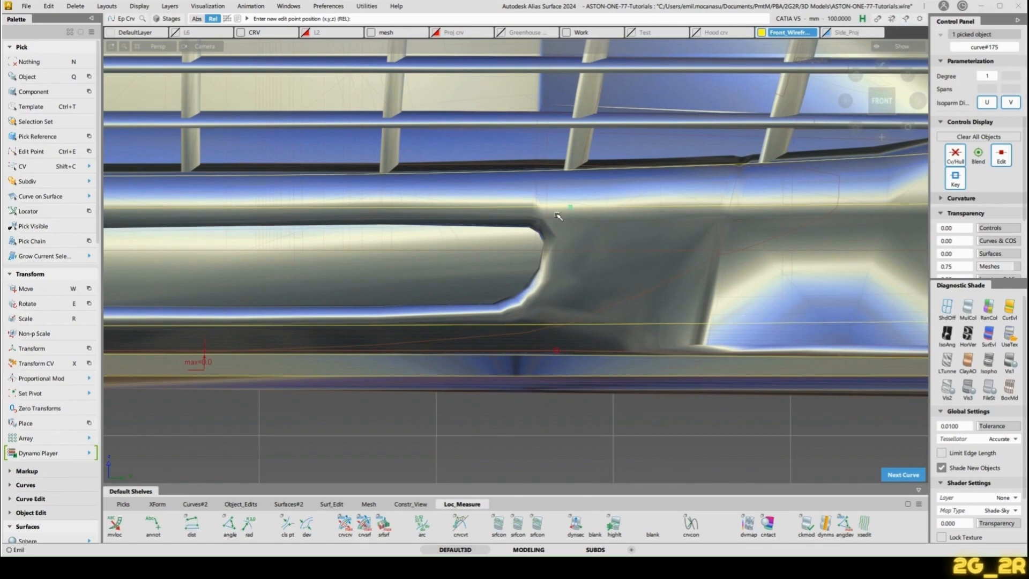
{"action": "left_click", "coordinate": [570, 333]}
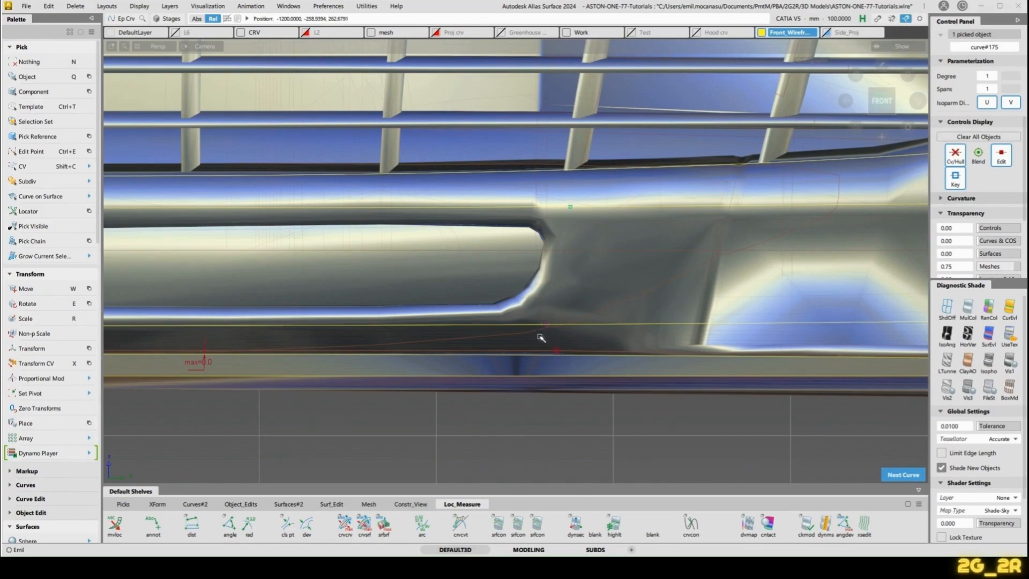
{"action": "left_click_drag", "start_coordinate": [483, 258], "coordinate": [484, 288], "text": "alt+shift"}
{"action": "middle_click_drag", "start_coordinate": [540, 284], "coordinate": [531, 270], "text": "ctrl+shift"}
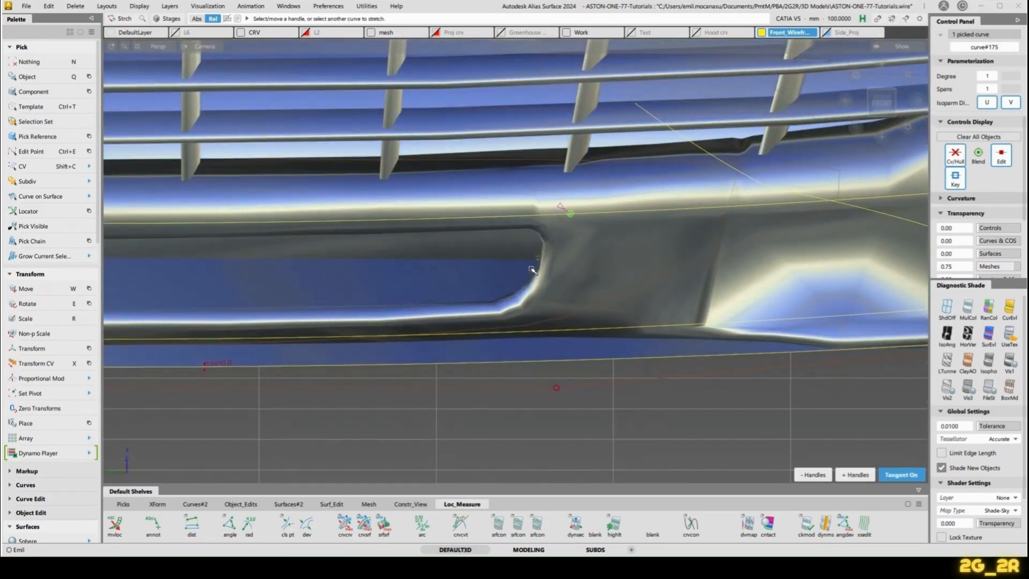
{"action": "left_click_drag", "start_coordinate": [569, 332], "coordinate": [665, 330]}
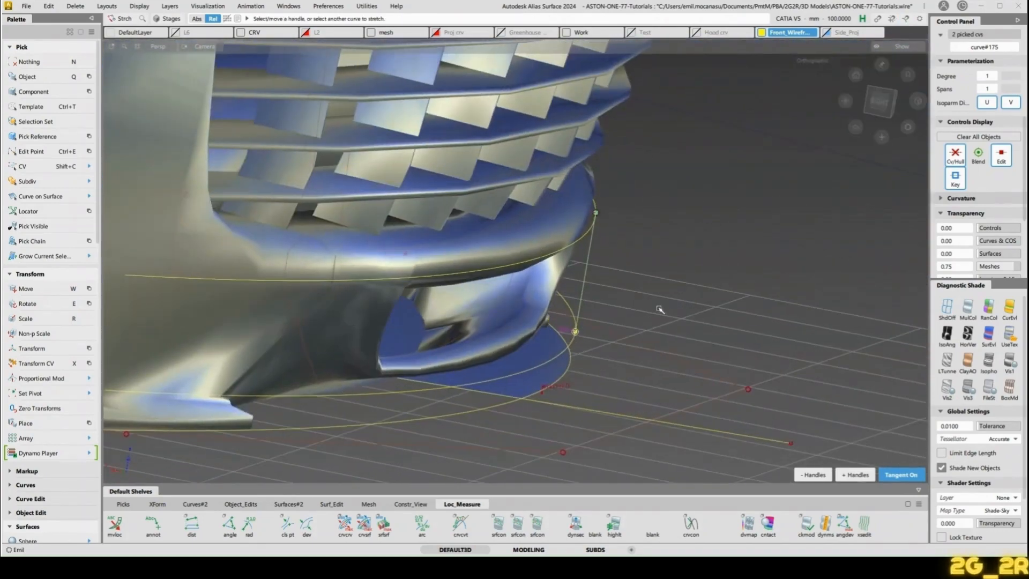
{"action": "left_click", "coordinate": [673, 304]}
{"action": "left_click_drag", "start_coordinate": [594, 343], "coordinate": [561, 395], "text": "ctrl+shift"}
{"action": "left_click", "coordinate": [572, 344]}
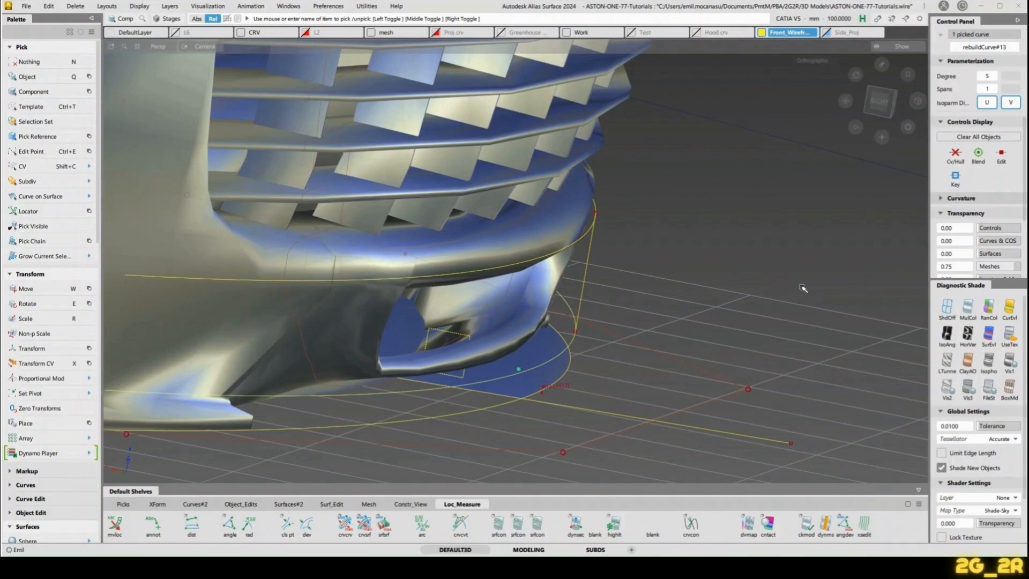
{"action": "key", "text": "w"}
{"action": "left_click_drag", "start_coordinate": [801, 289], "coordinate": [546, 296]}
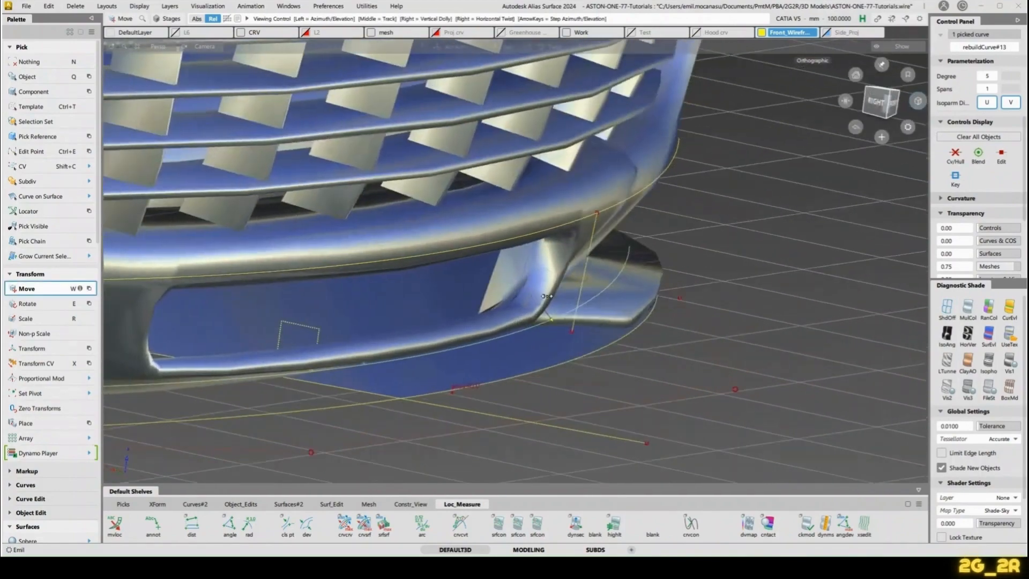
{"action": "key", "text": "ctrl+z"}
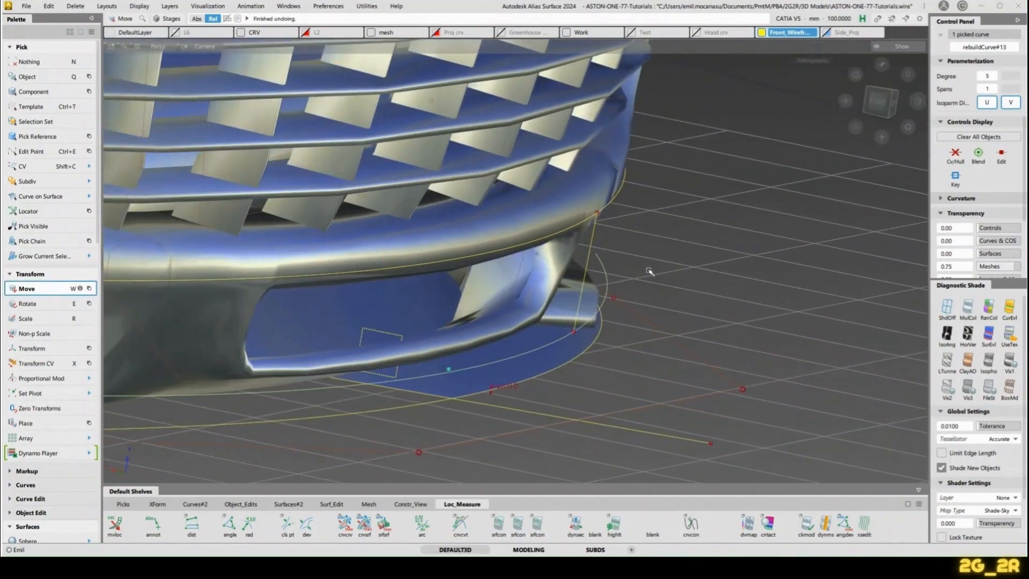
{"action": "key", "text": "c"}
{"action": "key", "text": "n"}
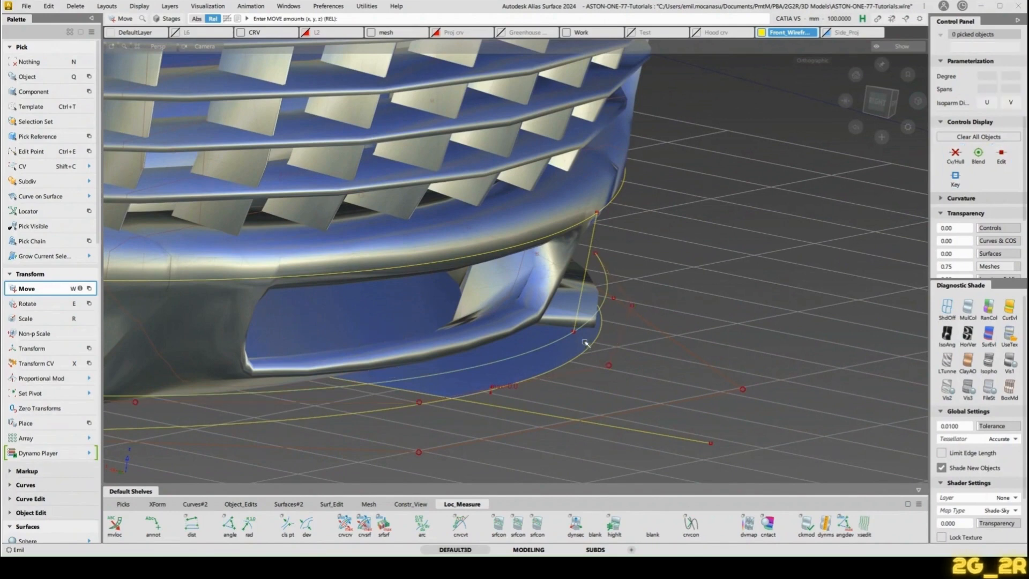
Step: Move the copied lower curve together with the straight line's lower end back onto the intake's lower mesh edge
{"action": "key", "text": "shift+h"}
{"action": "left_click", "coordinate": [560, 330]}
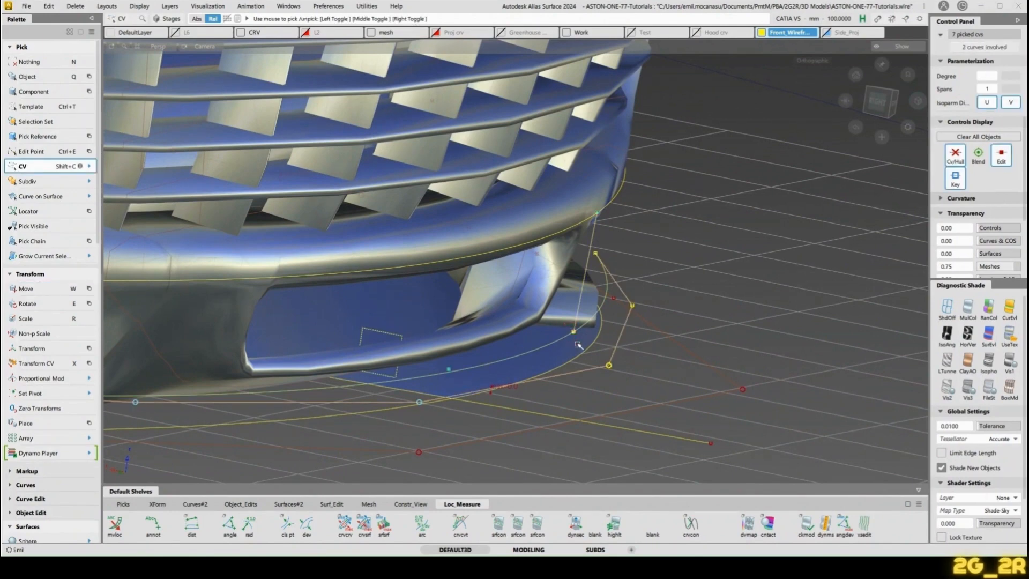
{"action": "key", "text": "w"}
{"action": "left_click_drag", "start_coordinate": [820, 248], "coordinate": [761, 273]}
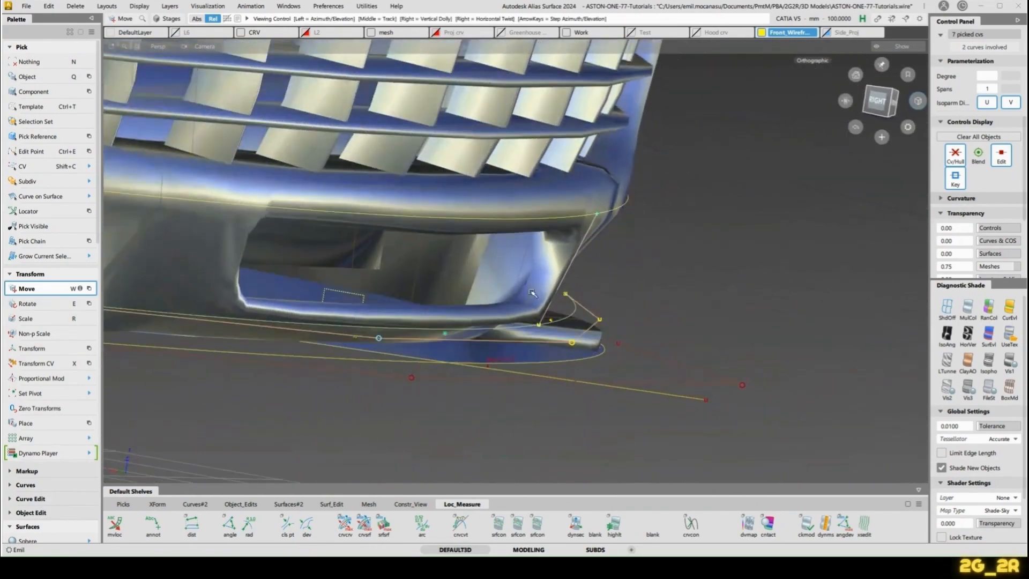
Step: Rebuild the straight line beside the intake as a degree 2 curve and move its middle CV to bow the line
{"action": "key", "text": "n"}
{"action": "key", "text": "ctrl+r"}
{"action": "left_click", "coordinate": [569, 267]}
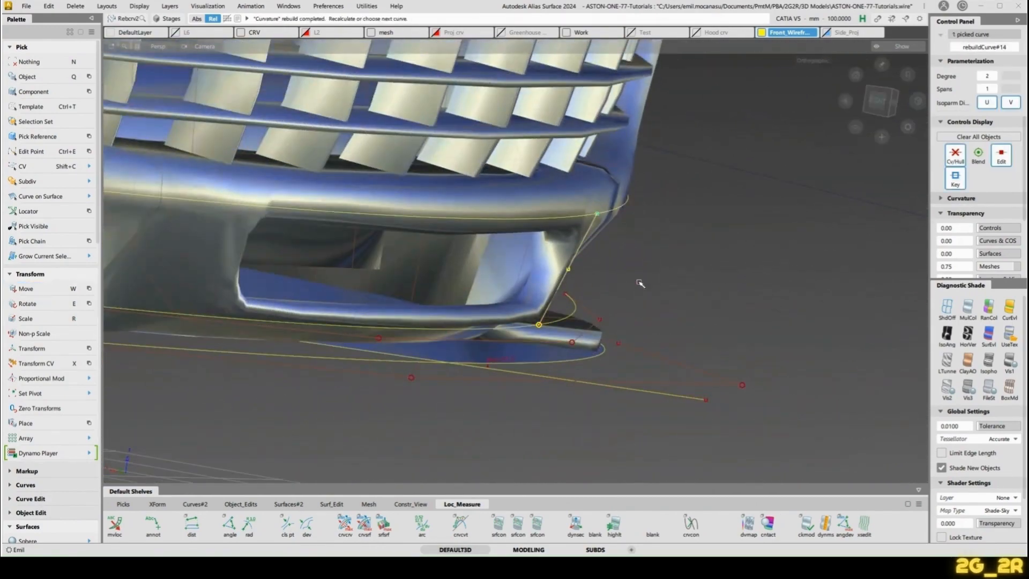
{"action": "key", "text": "n"}
{"action": "key", "text": "shift+c"}
{"action": "left_click", "coordinate": [568, 270]}
{"action": "key", "text": "w"}
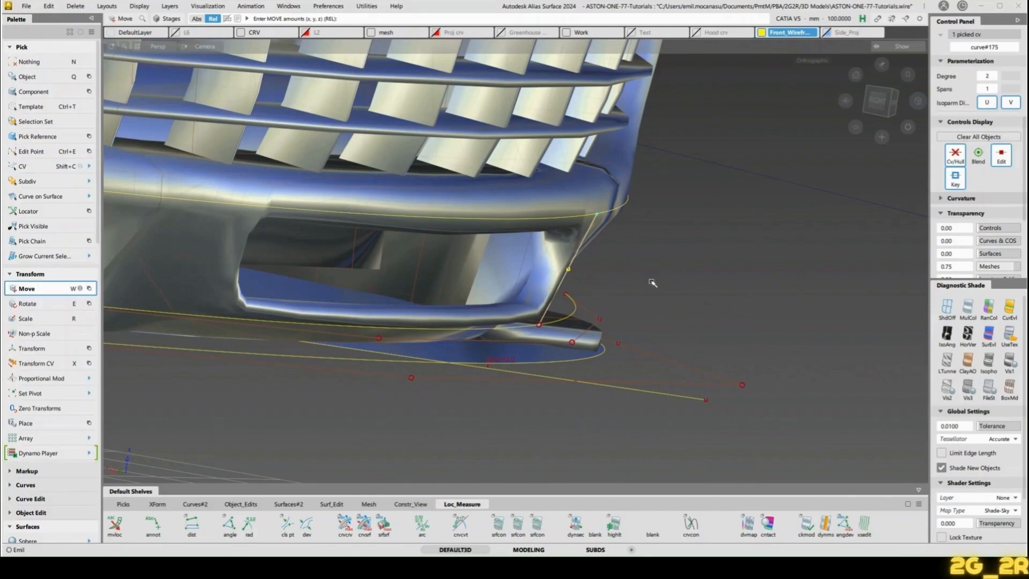
{"action": "left_click_drag", "start_coordinate": [651, 283], "coordinate": [672, 234]}
{"action": "key", "text": "n"}
Step: Shorten the lower intake curve with Extend so its outer end stops near the intake's outer corner
{"action": "left_click_drag", "start_coordinate": [636, 309], "coordinate": [678, 292], "text": "alt+shift"}
{"action": "key", "text": "shift+e"}
{"action": "left_click", "coordinate": [596, 371]}
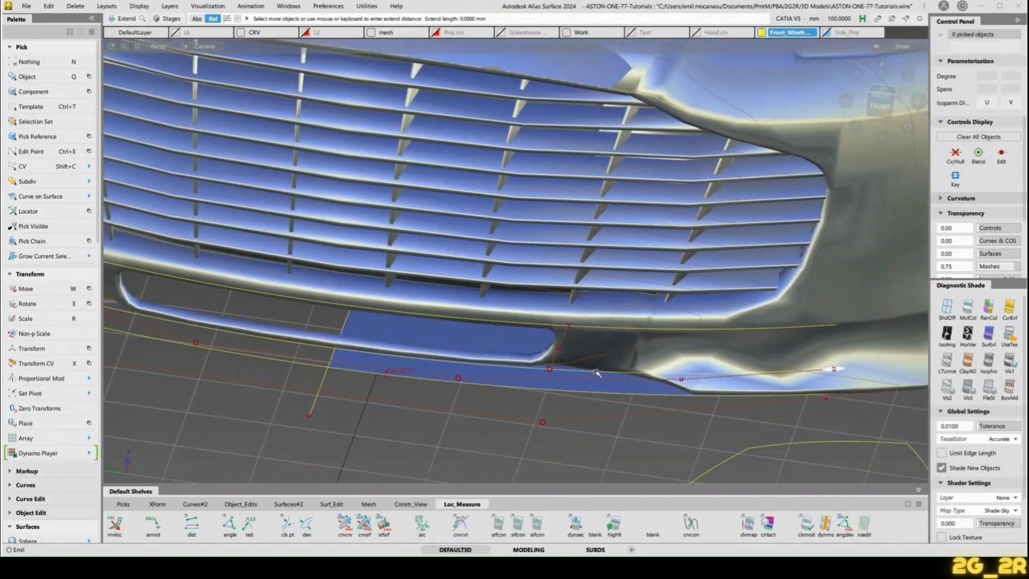
{"action": "left_click_drag", "start_coordinate": [566, 365], "coordinate": [570, 301], "text": "alt+shift"}
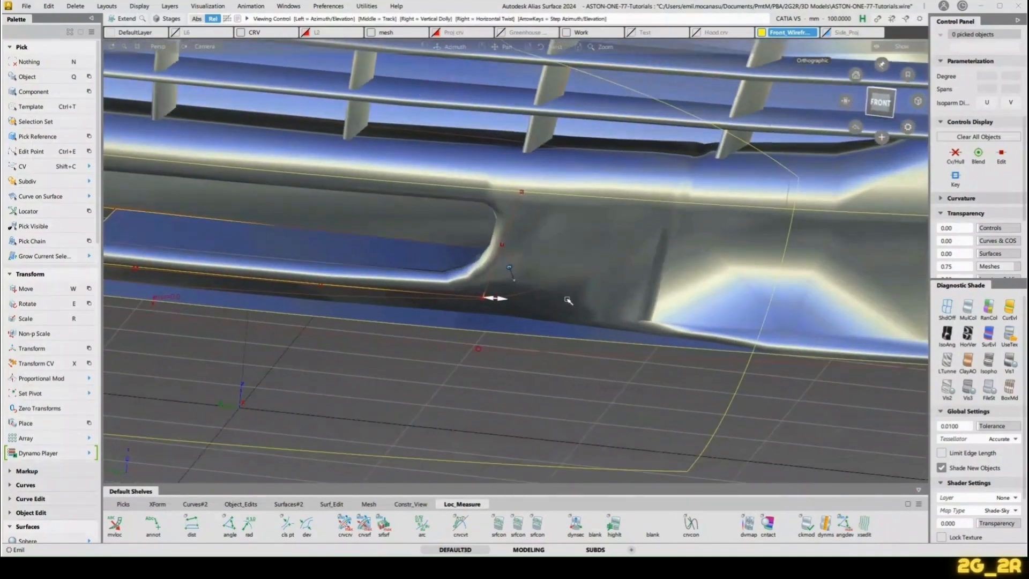
{"action": "left_click_drag", "start_coordinate": [481, 309], "coordinate": [552, 306], "text": "alt+shift"}
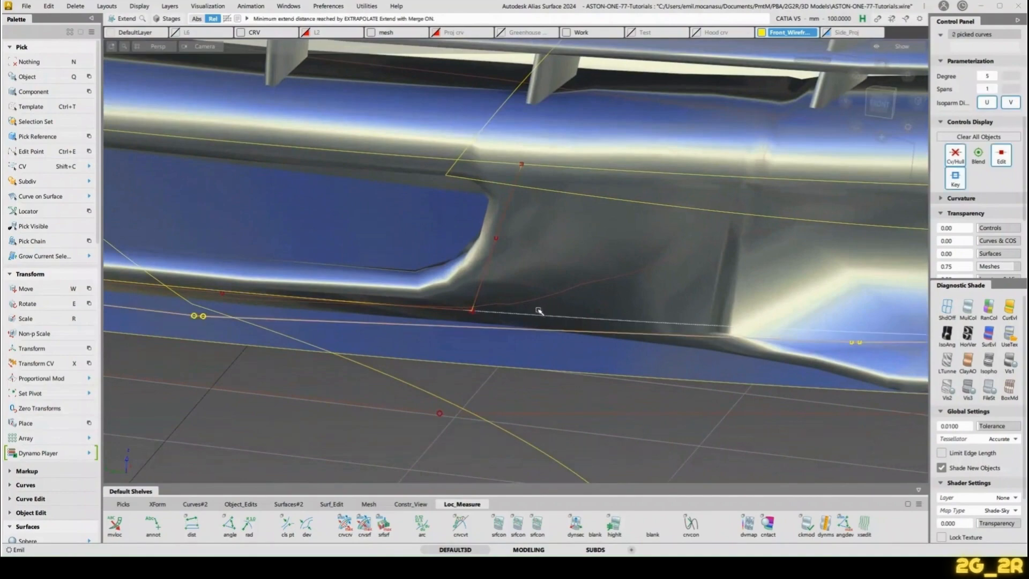
{"action": "left_click_drag", "start_coordinate": [447, 311], "coordinate": [463, 291]}
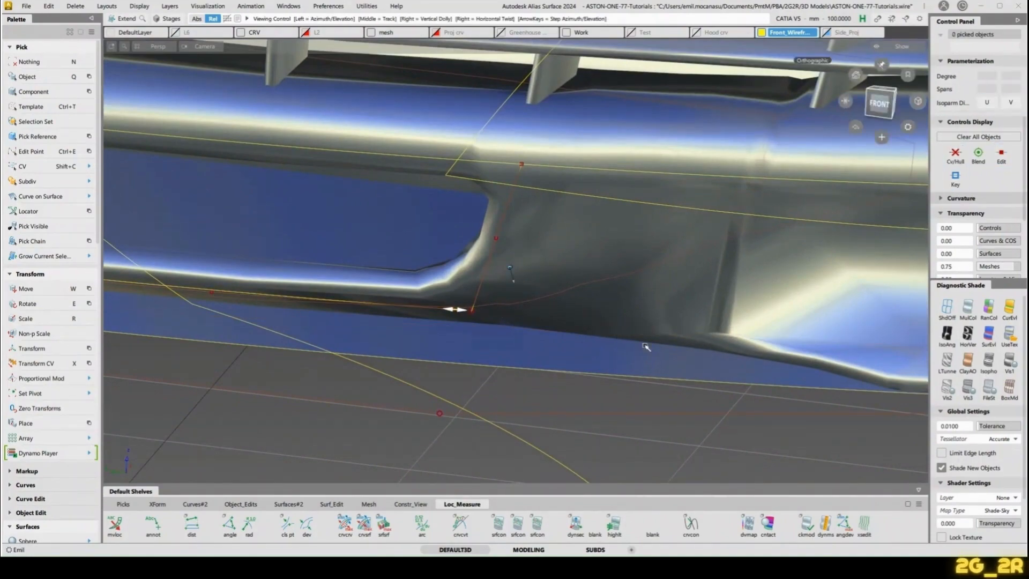
{"action": "left_click_drag", "start_coordinate": [600, 323], "coordinate": [482, 310], "text": "alt+shift"}
Step: Move the side curve's lower end CV onto the outer end of the shortened lower intake curve
{"action": "key", "text": "shift+c"}
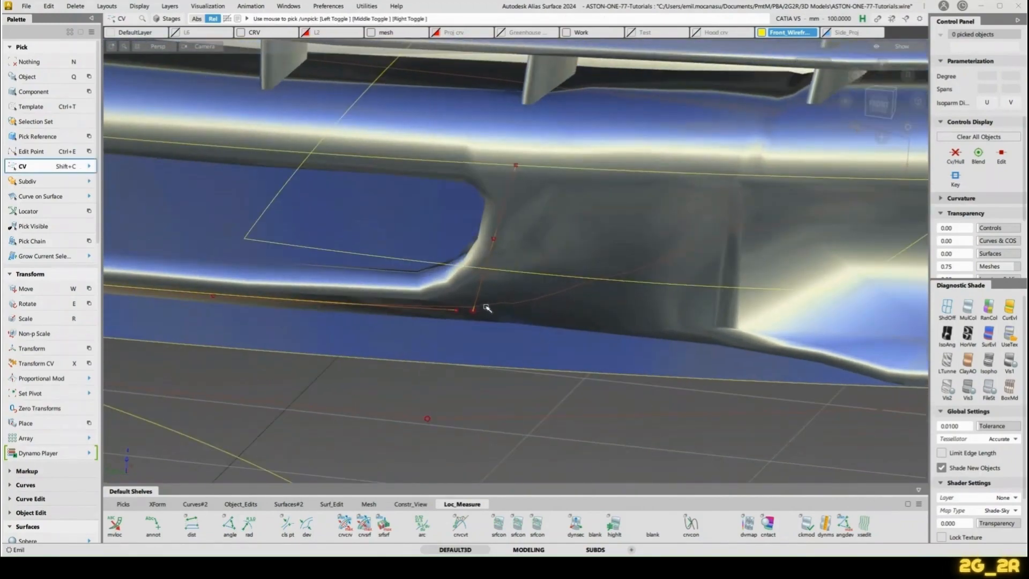
{"action": "left_click", "coordinate": [482, 312]}
{"action": "key", "text": "w"}
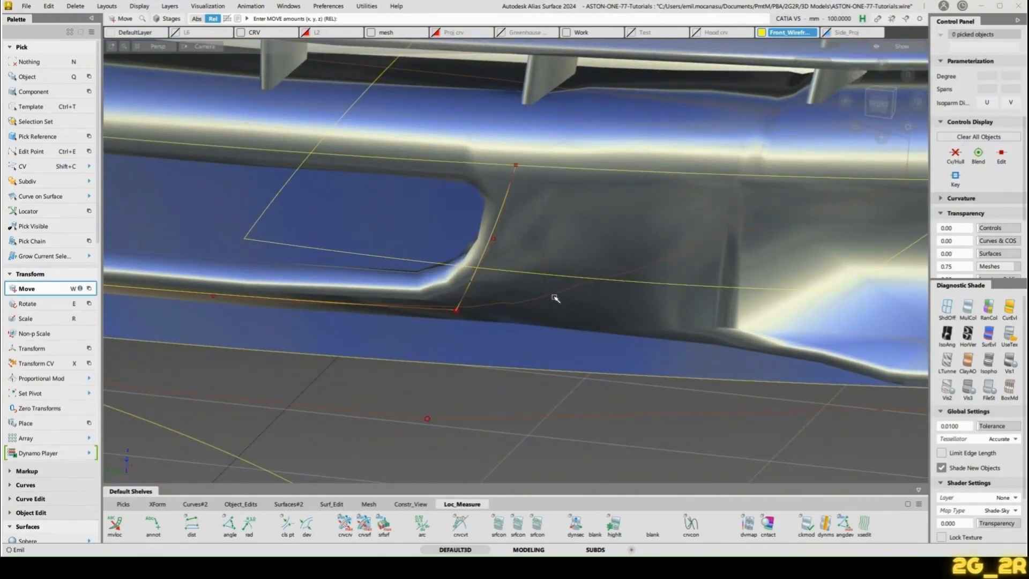
Step: Draw a straight edit point line from the lower intake curve's outer end outward to the splitter and stretch its free end into place
{"action": "key", "text": "shift+e"}
{"action": "mouse_move", "coordinate": [602, 320]}
{"action": "left_mouse_down", "text": "alt+shift"}
{"action": "mouse_move", "coordinate": [466, 315]}
{"action": "mouse_move", "coordinate": [616, 322]}
{"action": "left_mouse_up", "text": "alt+shift"}
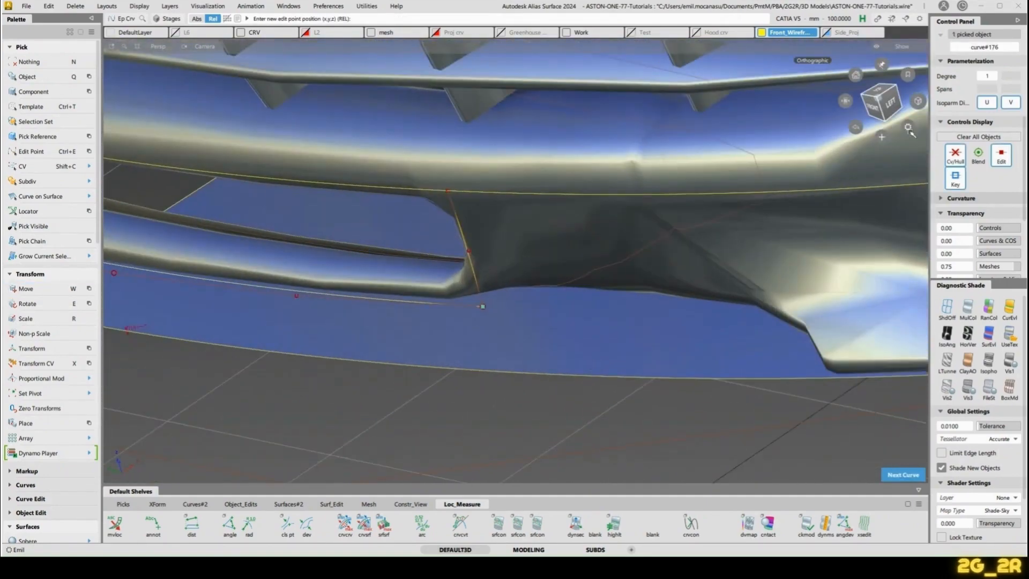
{"action": "left_click", "coordinate": [872, 114]}
{"action": "left_click", "coordinate": [873, 111]}
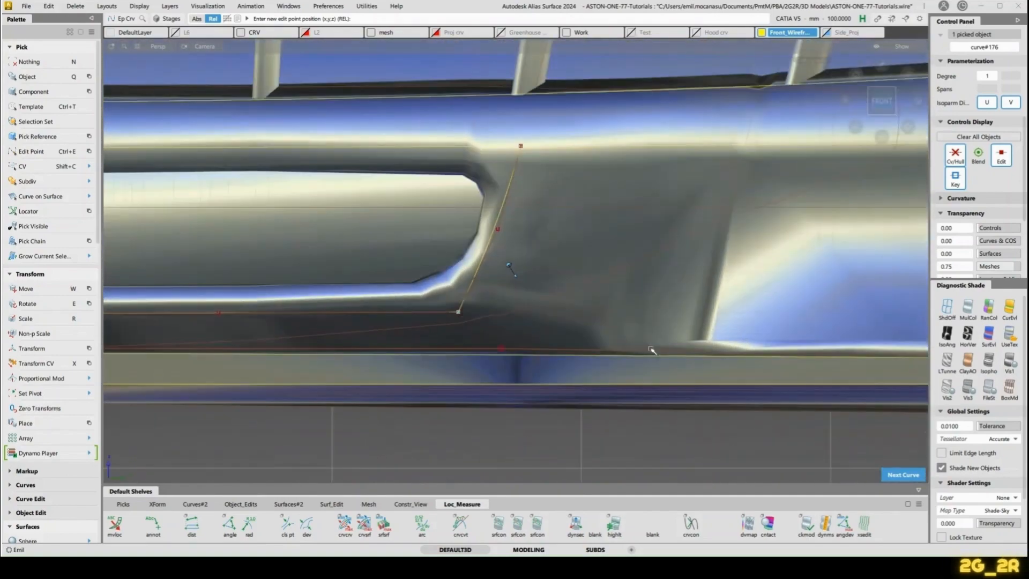
{"action": "left_click_drag", "start_coordinate": [706, 333], "coordinate": [703, 380]}
{"action": "middle_click_drag", "start_coordinate": [703, 380], "coordinate": [573, 443], "text": "ctrl+shift"}
{"action": "left_click_drag", "start_coordinate": [637, 440], "coordinate": [737, 370]}
Step: Examine how the new lines follow the lower bumper and its outer corner, viewing from the side and front
{"action": "left_click_drag", "start_coordinate": [638, 337], "coordinate": [697, 335], "text": "alt+shift"}
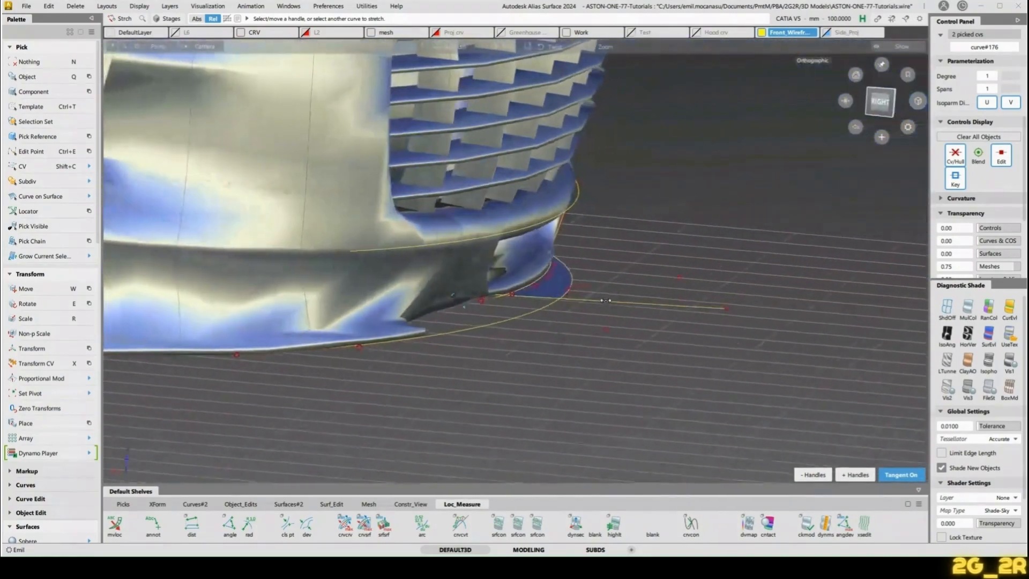
{"action": "left_click_drag", "start_coordinate": [585, 303], "coordinate": [258, 250], "text": "alt+shift"}
{"action": "middle_click_drag", "start_coordinate": [257, 250], "coordinate": [526, 328], "text": "alt+shift"}
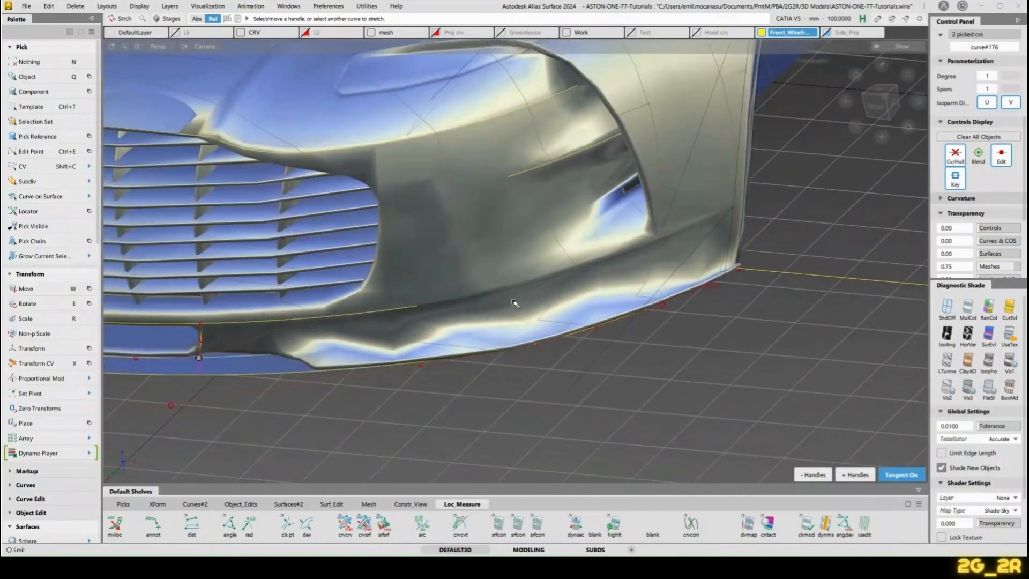
{"action": "right_click_drag", "start_coordinate": [515, 304], "coordinate": [461, 279], "text": "alt+shift"}
{"action": "middle_click_drag", "start_coordinate": [461, 279], "coordinate": [573, 337], "text": "alt+shift"}
{"action": "right_click_drag", "start_coordinate": [574, 337], "coordinate": [552, 320], "text": "alt+shift"}
{"action": "left_click_drag", "start_coordinate": [552, 321], "coordinate": [573, 271], "text": "alt+shift"}
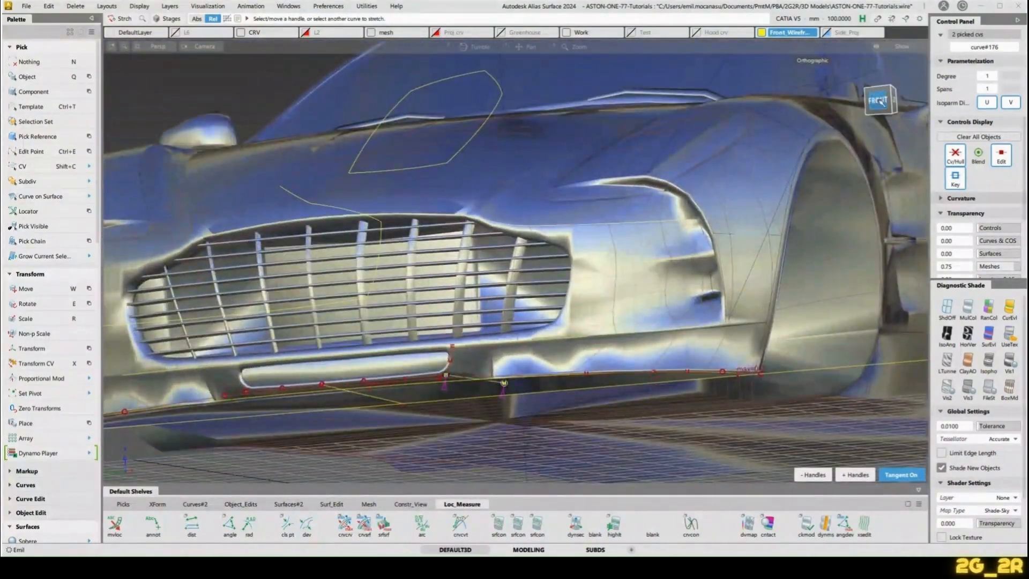
{"action": "left_click", "coordinate": [878, 100]}
{"action": "right_click_drag", "start_coordinate": [777, 386], "coordinate": [837, 450], "text": "alt+shift"}
{"action": "middle_click_drag", "start_coordinate": [836, 450], "coordinate": [560, 392], "text": "alt+shift"}
{"action": "right_click_drag", "start_coordinate": [560, 393], "coordinate": [576, 387], "text": "alt+shift"}
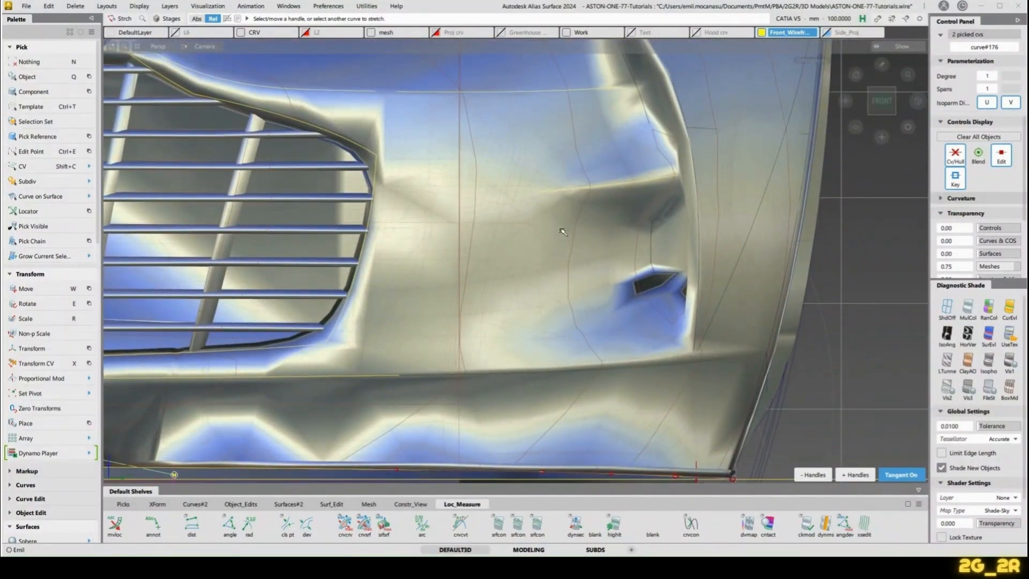
{"action": "key", "text": "shift+alt"}
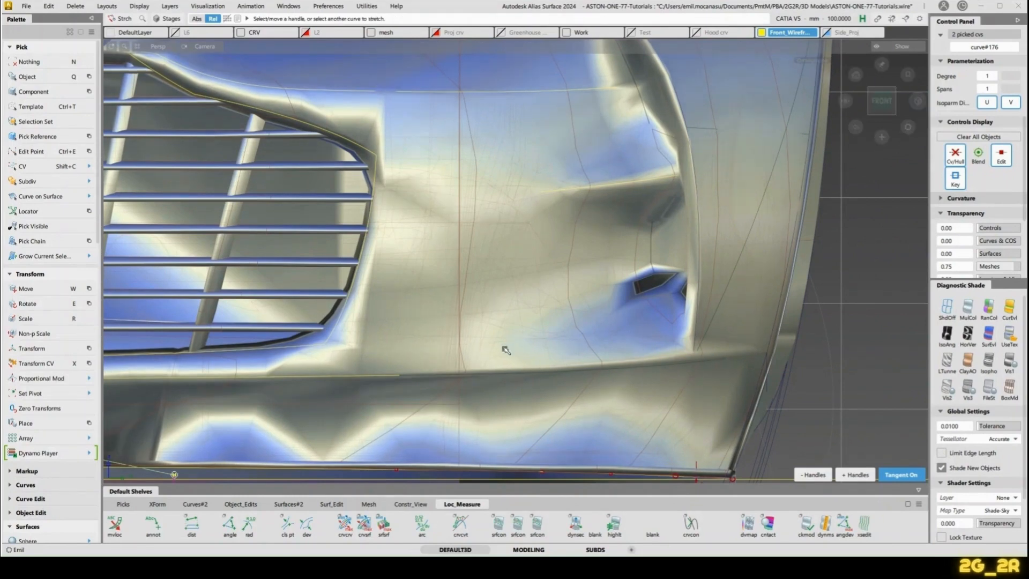
Step: Draw a straight edit point line from the outer end of the upper bumper curve diagonally up past the side vent
{"action": "key", "text": "ctrl+shift+e"}
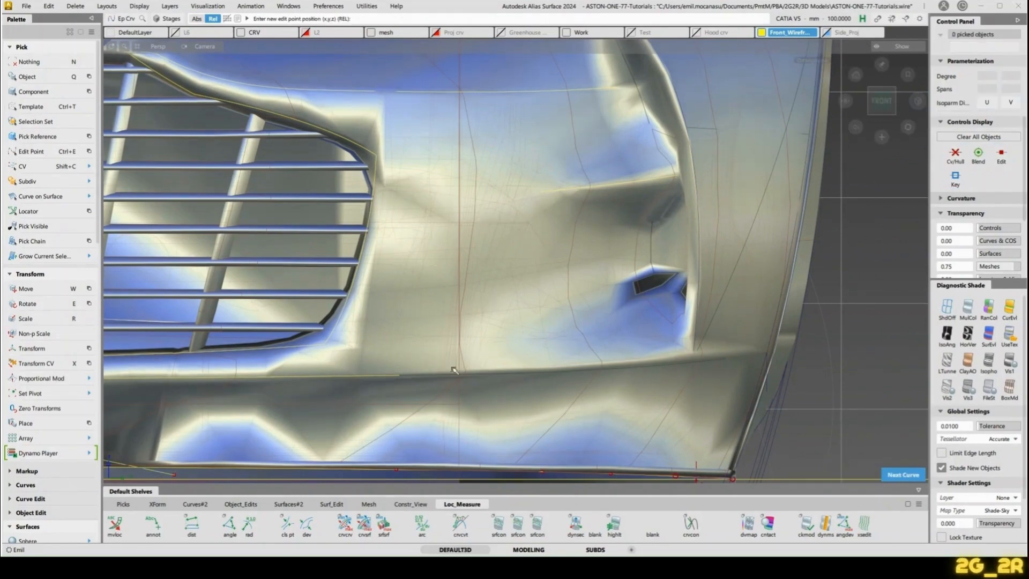
{"action": "left_click", "coordinate": [391, 376]}
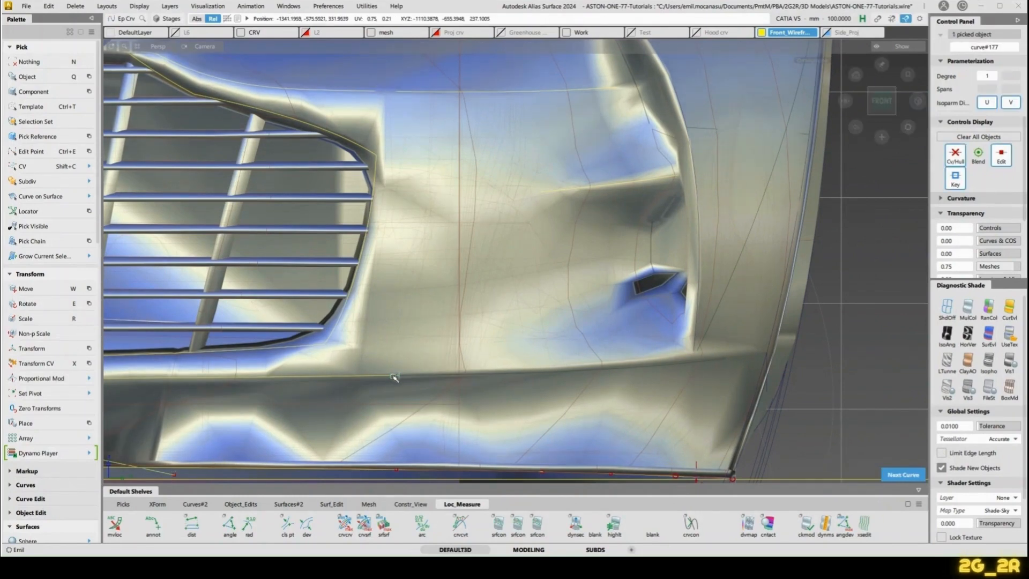
{"action": "left_click", "coordinate": [690, 246]}
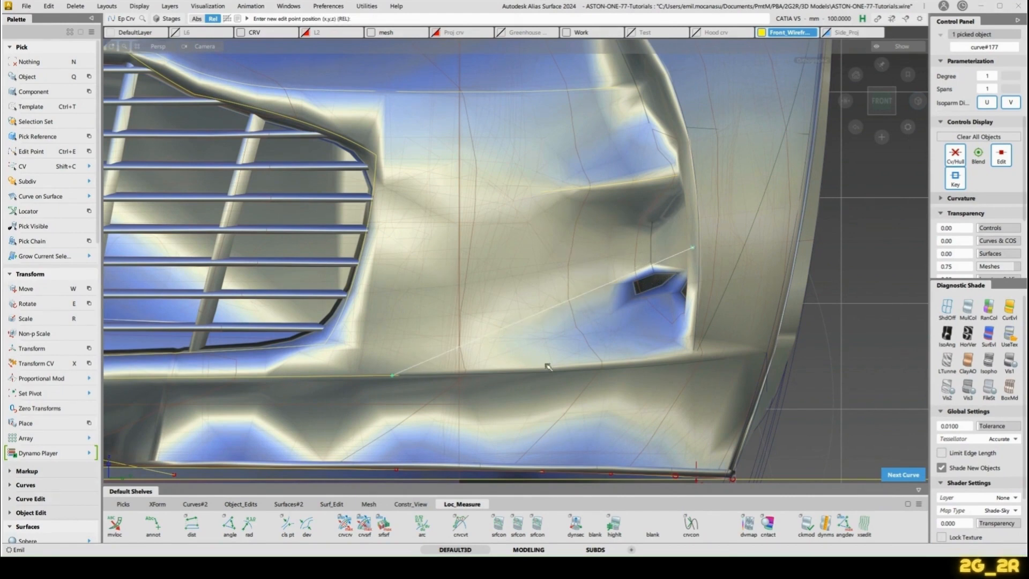
Step: Examine the diagonal line against the side vent and headlight recess, and review the whole front end from several angles
{"action": "left_click_drag", "start_coordinate": [598, 348], "coordinate": [568, 265], "text": "alt+shift"}
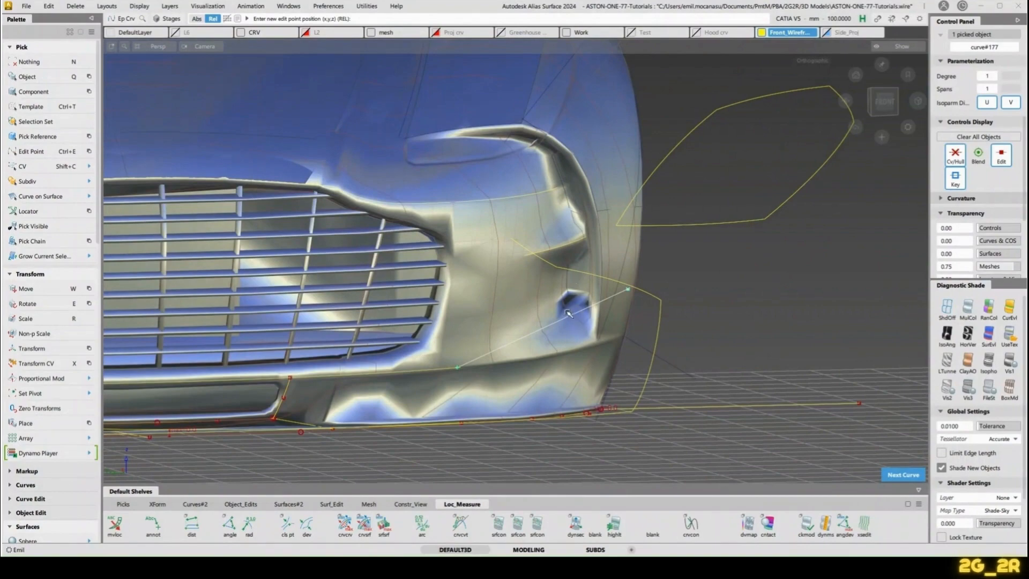
{"action": "left_click_drag", "start_coordinate": [568, 314], "coordinate": [563, 268], "text": "alt+shift"}
{"action": "right_click_drag", "start_coordinate": [562, 268], "coordinate": [592, 223], "text": "alt+shift"}
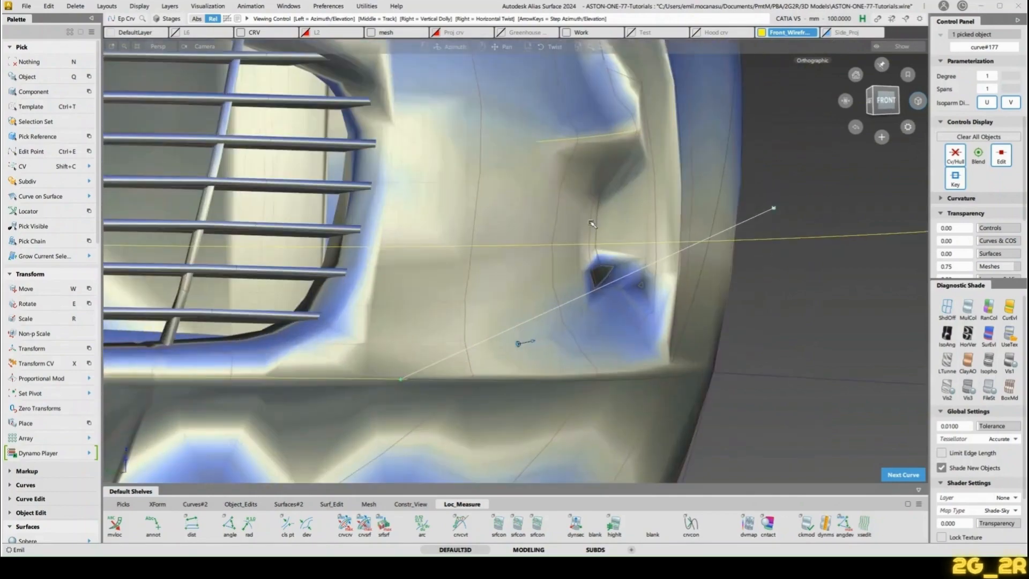
{"action": "middle_click_drag", "start_coordinate": [622, 91], "coordinate": [606, 247], "text": "alt+shift"}
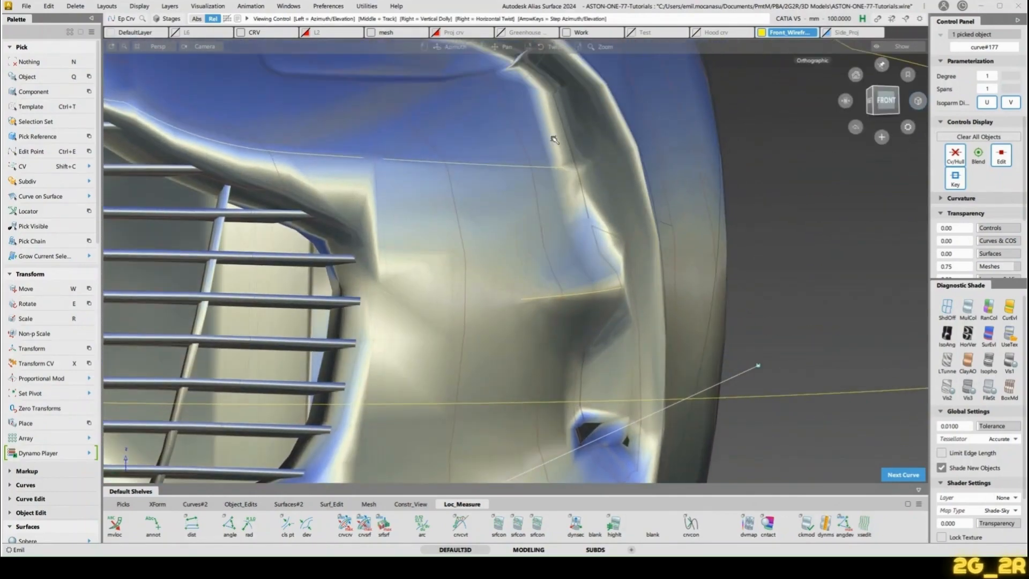
{"action": "right_click_drag", "start_coordinate": [554, 139], "coordinate": [528, 174], "text": "alt+shift"}
{"action": "left_click_drag", "start_coordinate": [528, 174], "coordinate": [613, 179], "text": "alt+shift"}
{"action": "right_click_drag", "start_coordinate": [613, 179], "coordinate": [547, 221], "text": "alt+shift"}
{"action": "left_click_drag", "start_coordinate": [547, 221], "coordinate": [562, 198], "text": "alt+shift"}
{"action": "right_click_drag", "start_coordinate": [562, 198], "coordinate": [379, 252], "text": "alt+shift"}
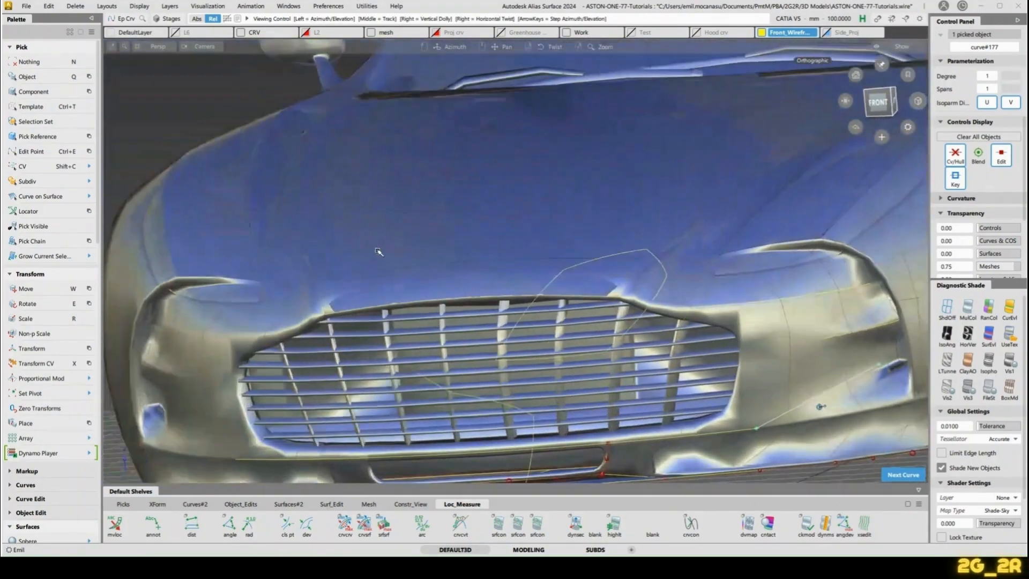
{"action": "left_click_drag", "start_coordinate": [378, 252], "coordinate": [593, 241], "text": "alt+shift"}
{"action": "right_click_drag", "start_coordinate": [593, 241], "coordinate": [510, 268], "text": "alt+shift"}
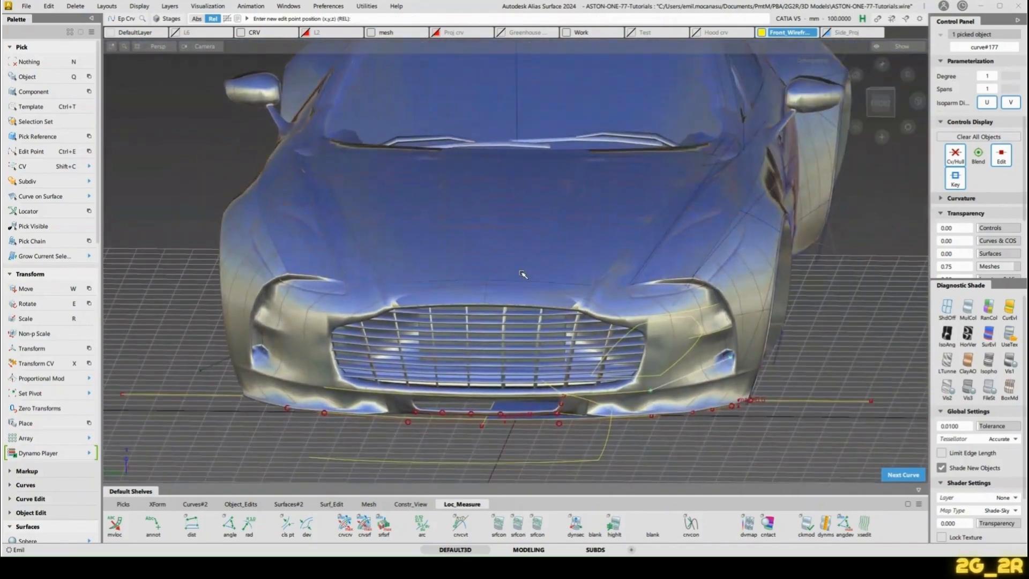
{"action": "right_click_drag", "start_coordinate": [512, 272], "coordinate": [514, 252], "text": "alt+shift"}
{"action": "left_click_drag", "start_coordinate": [514, 252], "coordinate": [580, 243], "text": "alt+shift"}
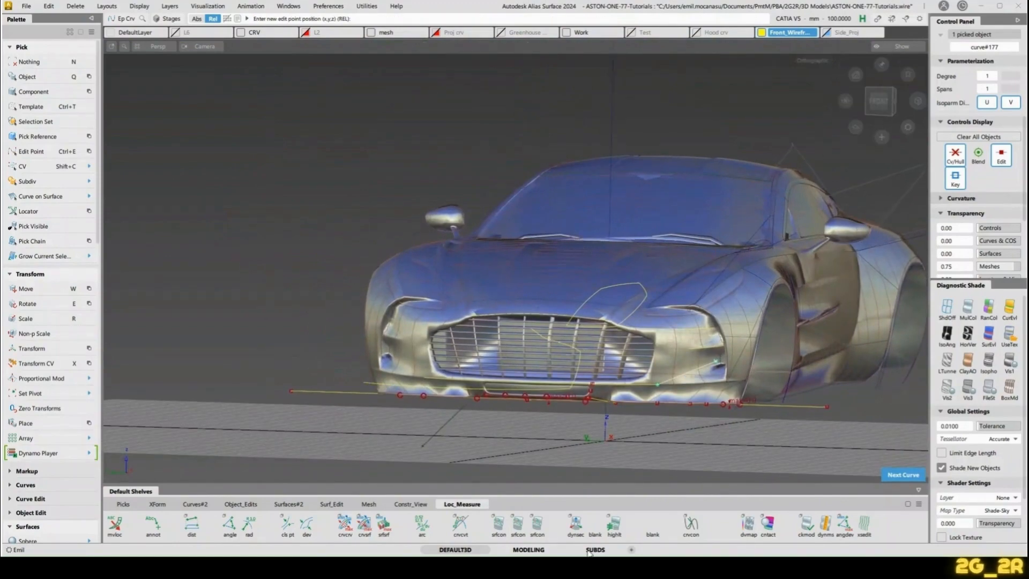